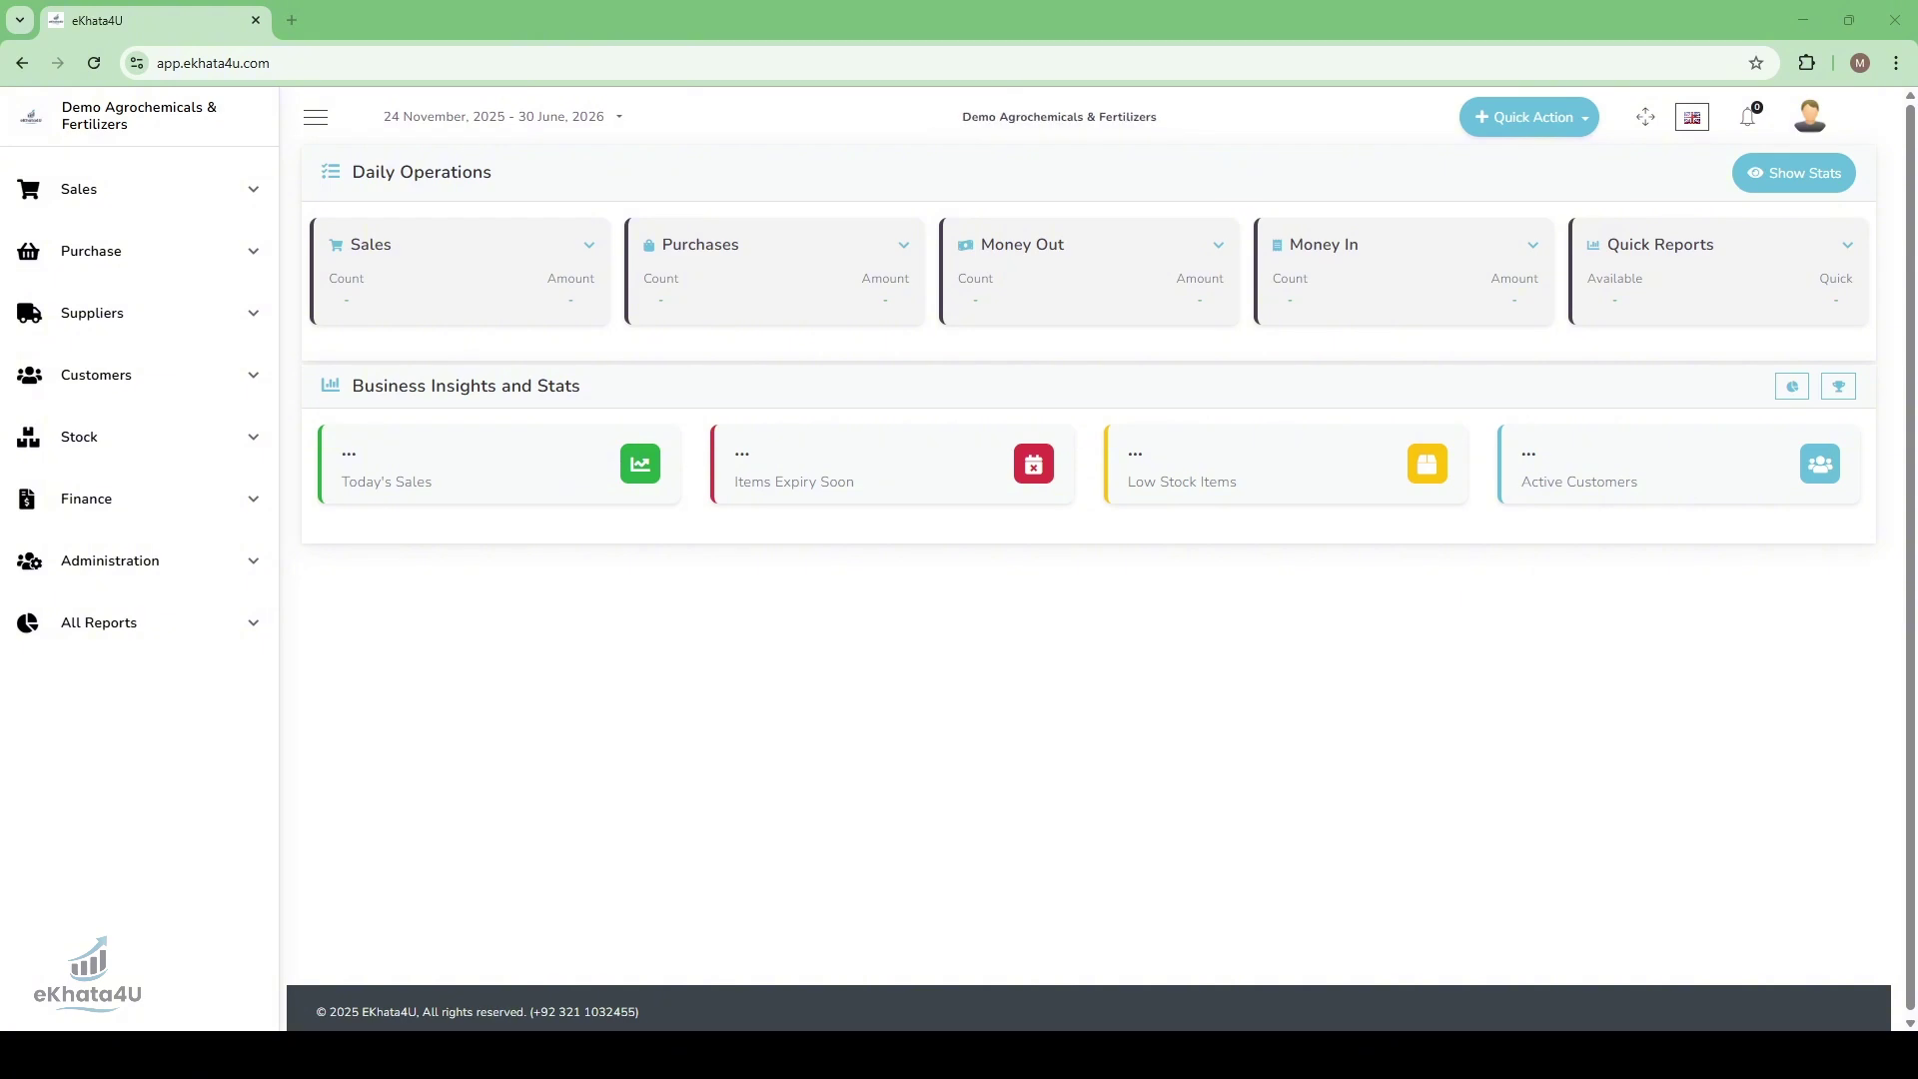
- Look over the quick reports on the dashboard and the reports offered in the Stock section
{"action": "left_click", "coordinate": [1847, 245]}
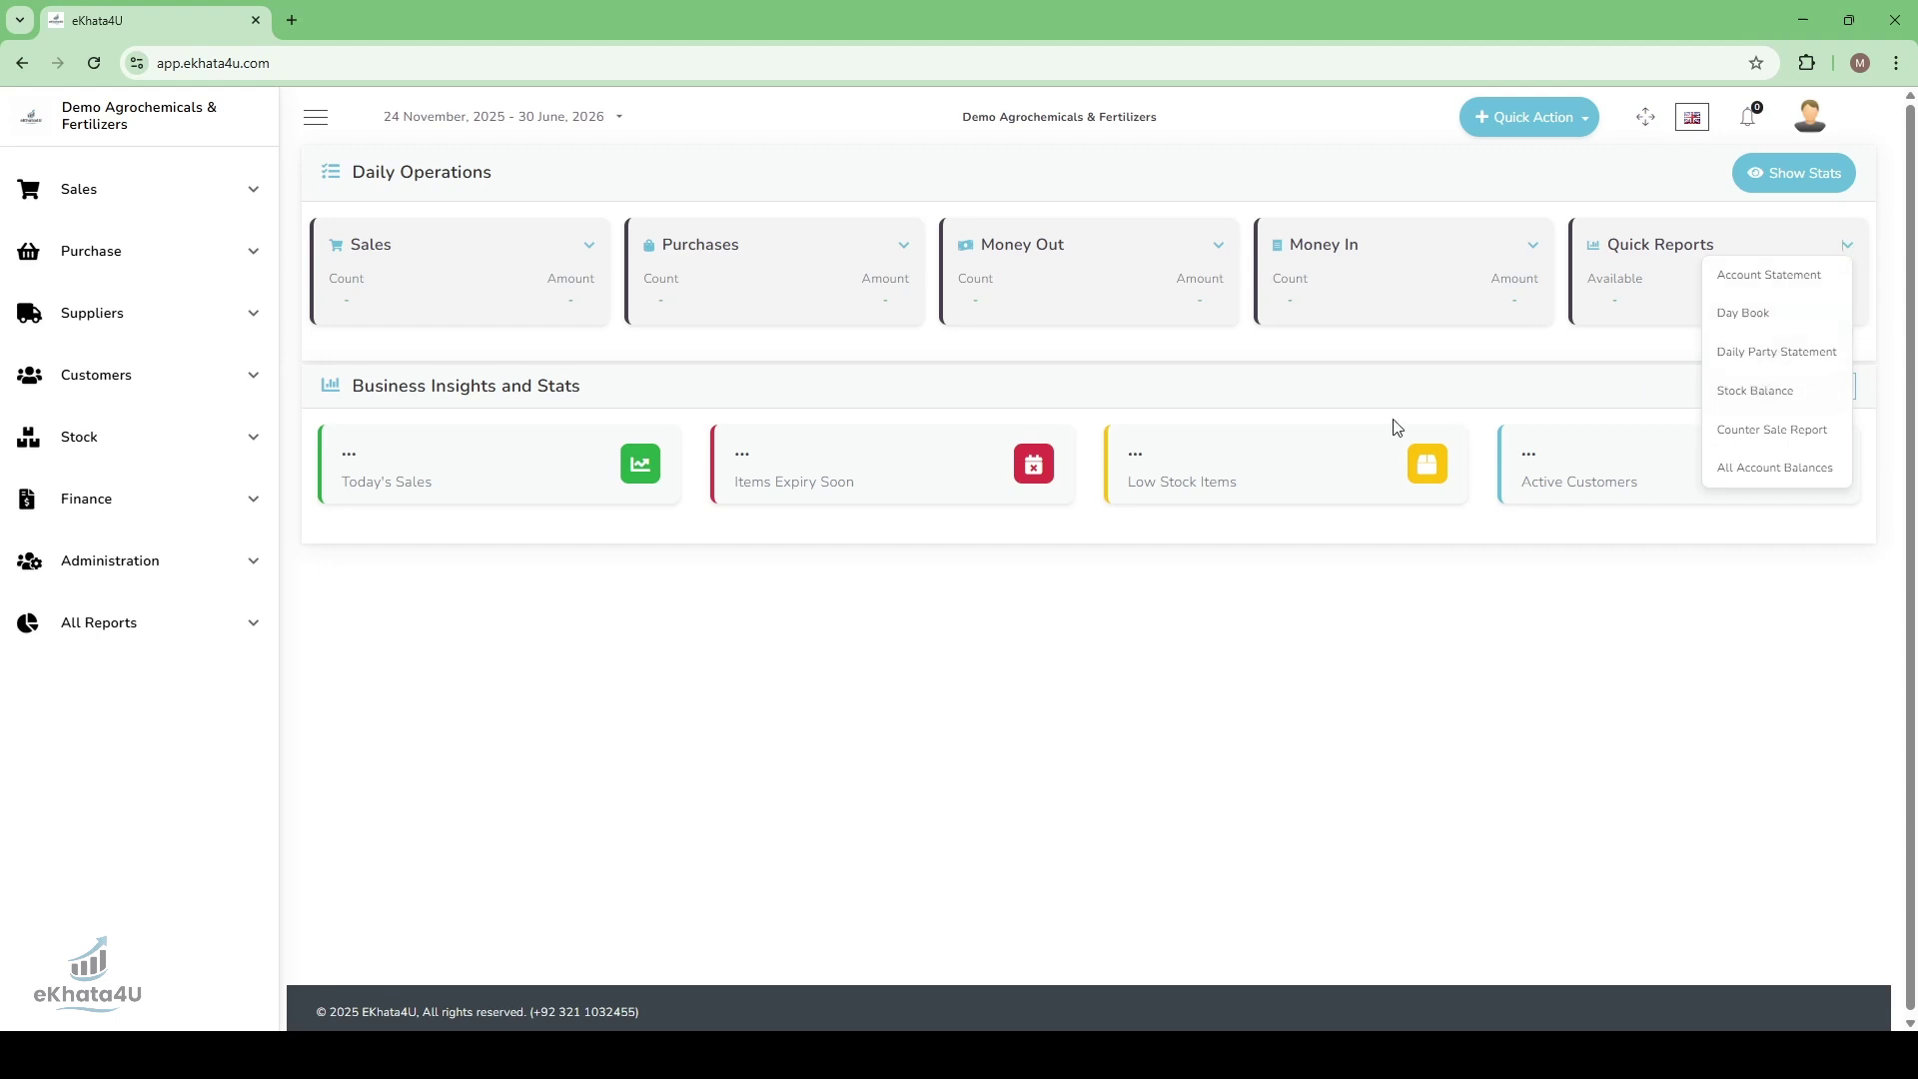
{"action": "left_click", "coordinate": [143, 455]}
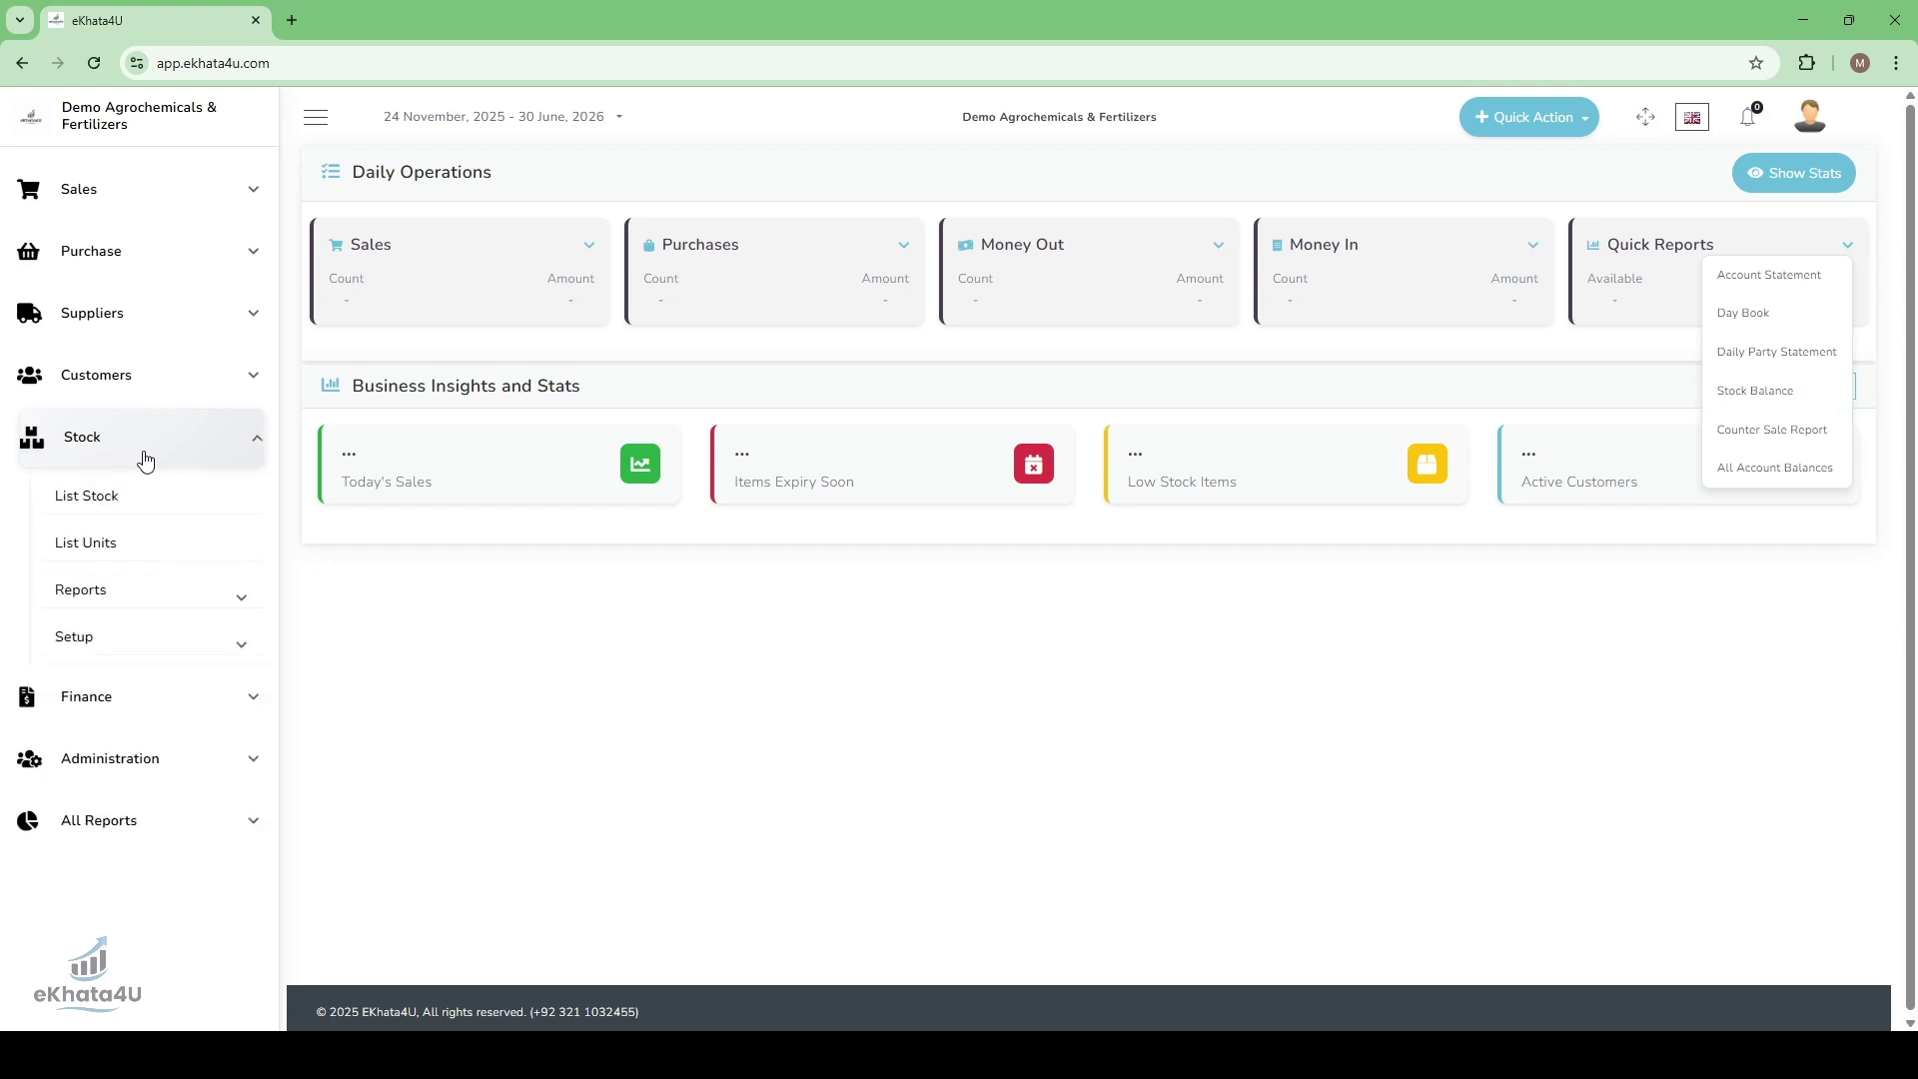
{"action": "left_click", "coordinate": [90, 597]}
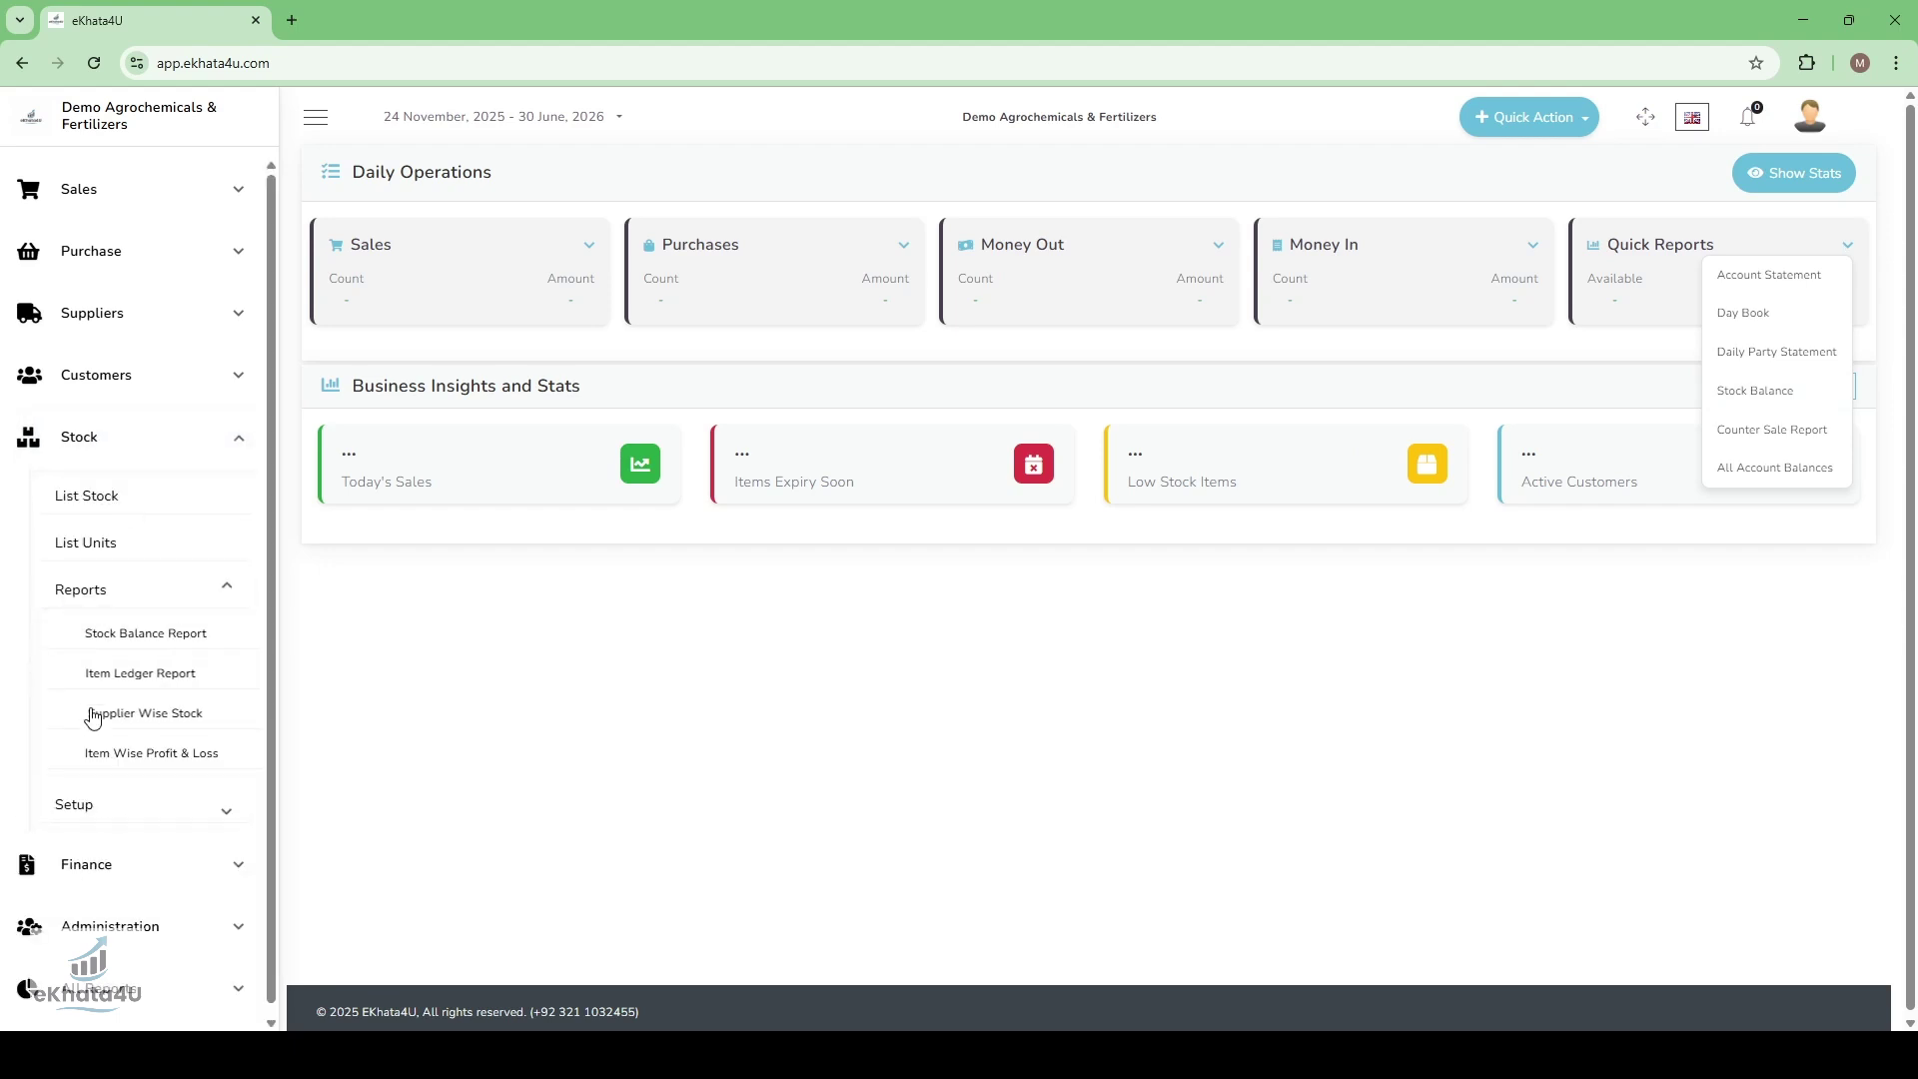
{"action": "left_click", "coordinate": [130, 442]}
- Open the Stock Balance Report from the stock reports under All Reports
{"action": "left_click", "coordinate": [78, 623]}
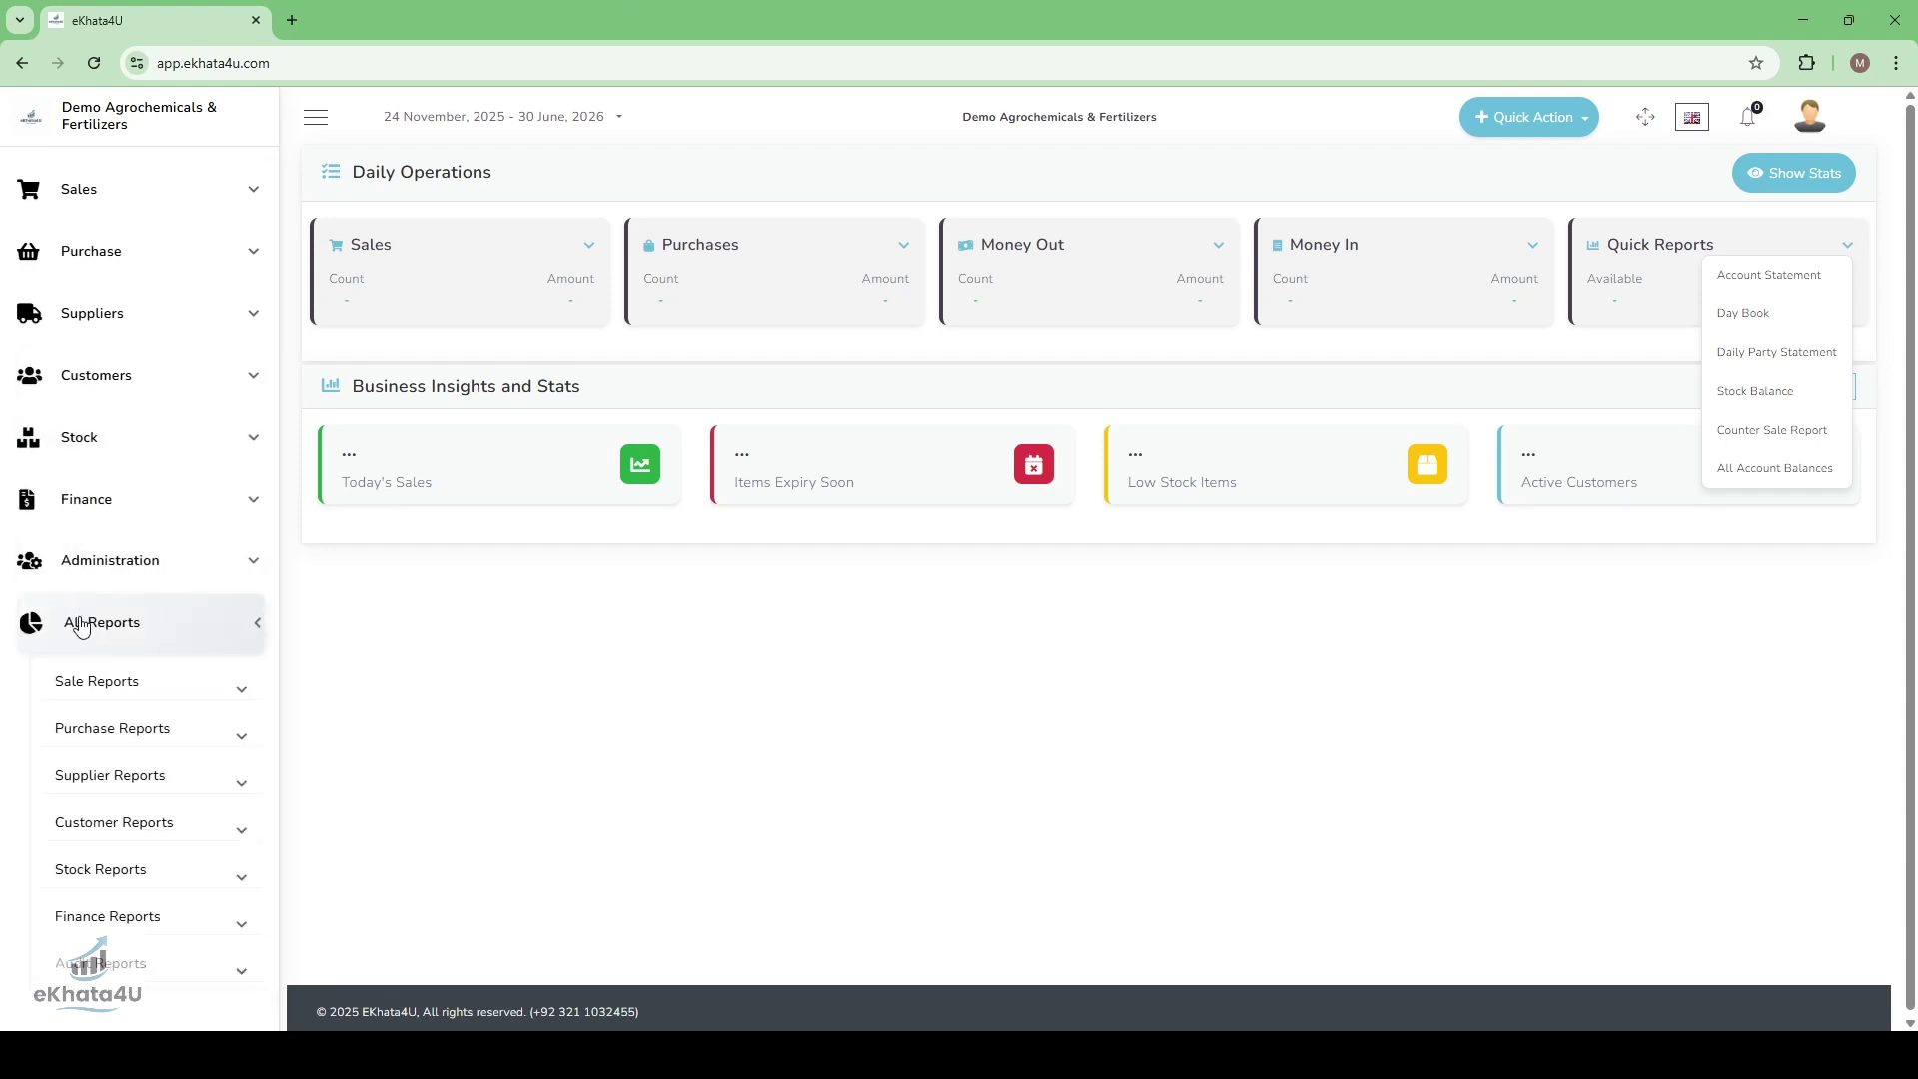
{"action": "left_click", "coordinate": [94, 876]}
{"action": "scroll", "coordinate": [94, 878], "scroll_direction": "down", "scroll_amount": 2}
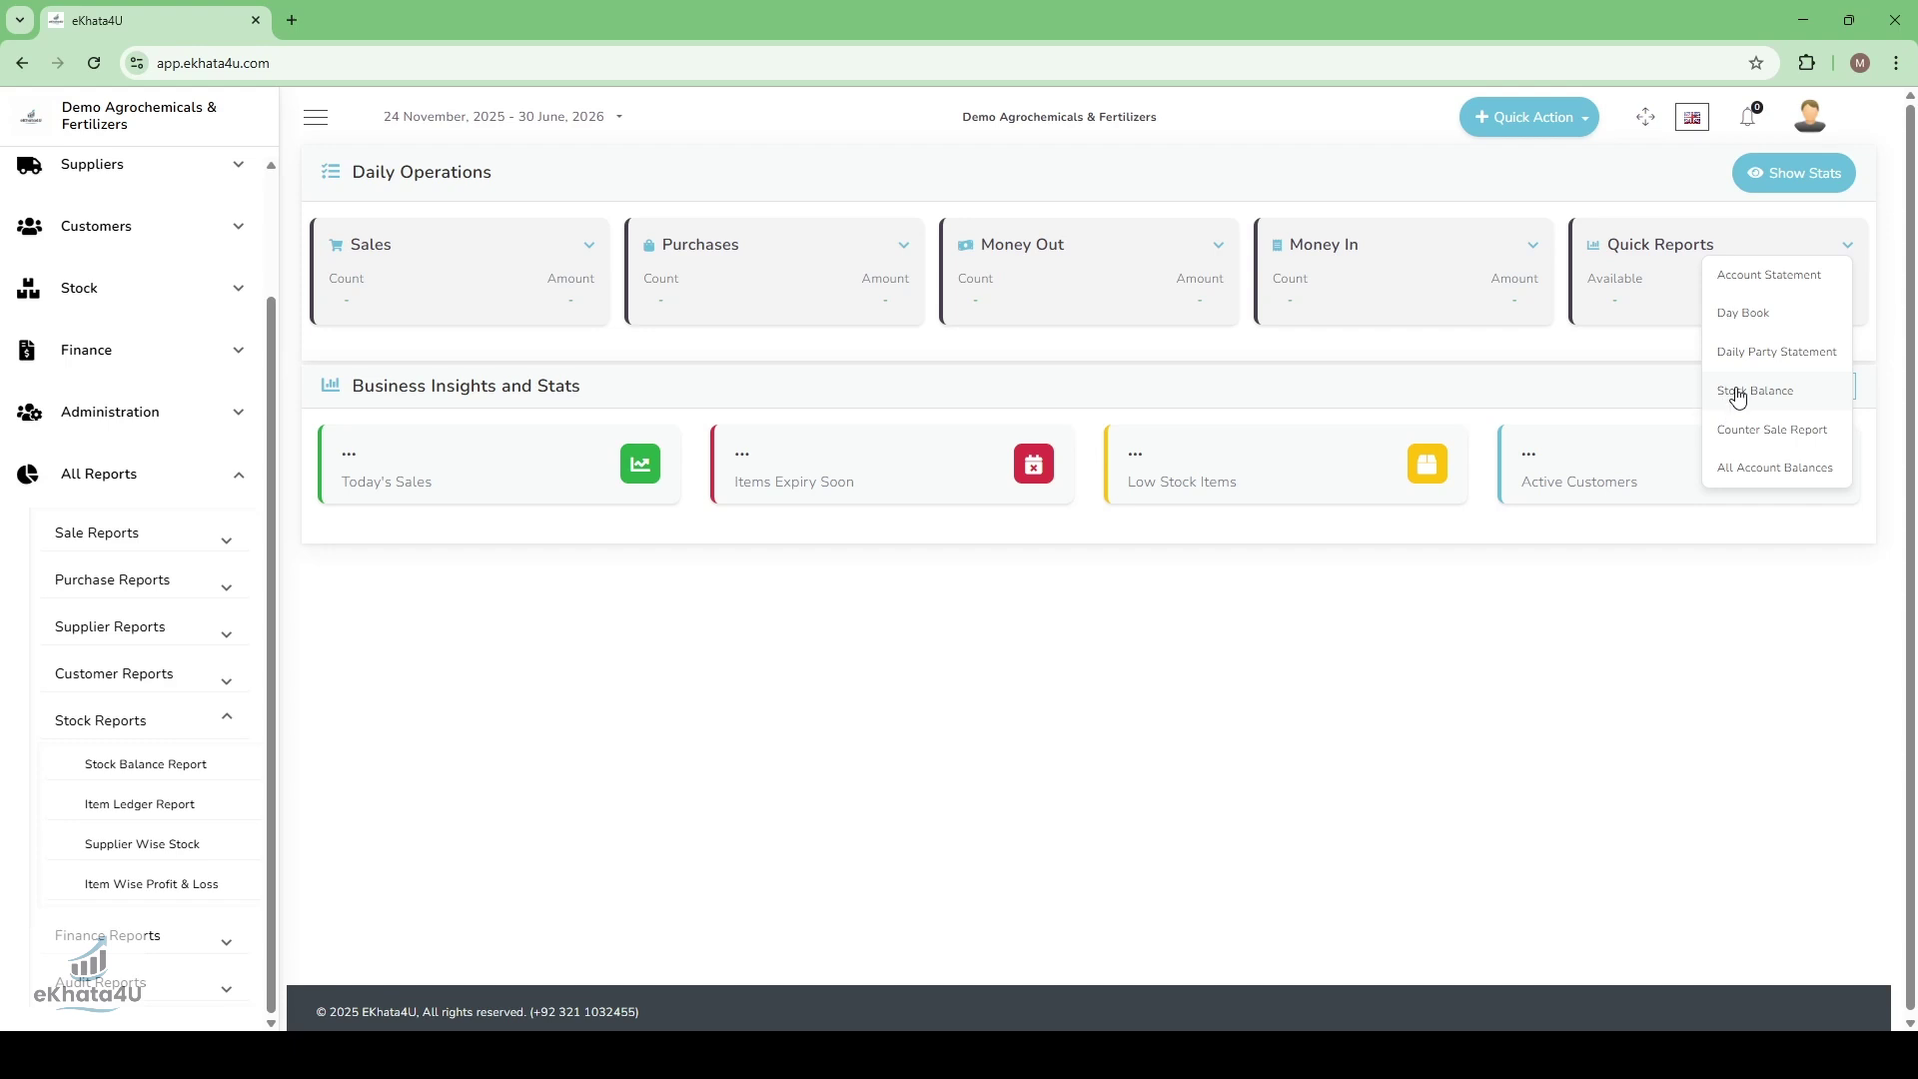
{"action": "left_click", "coordinate": [165, 763]}
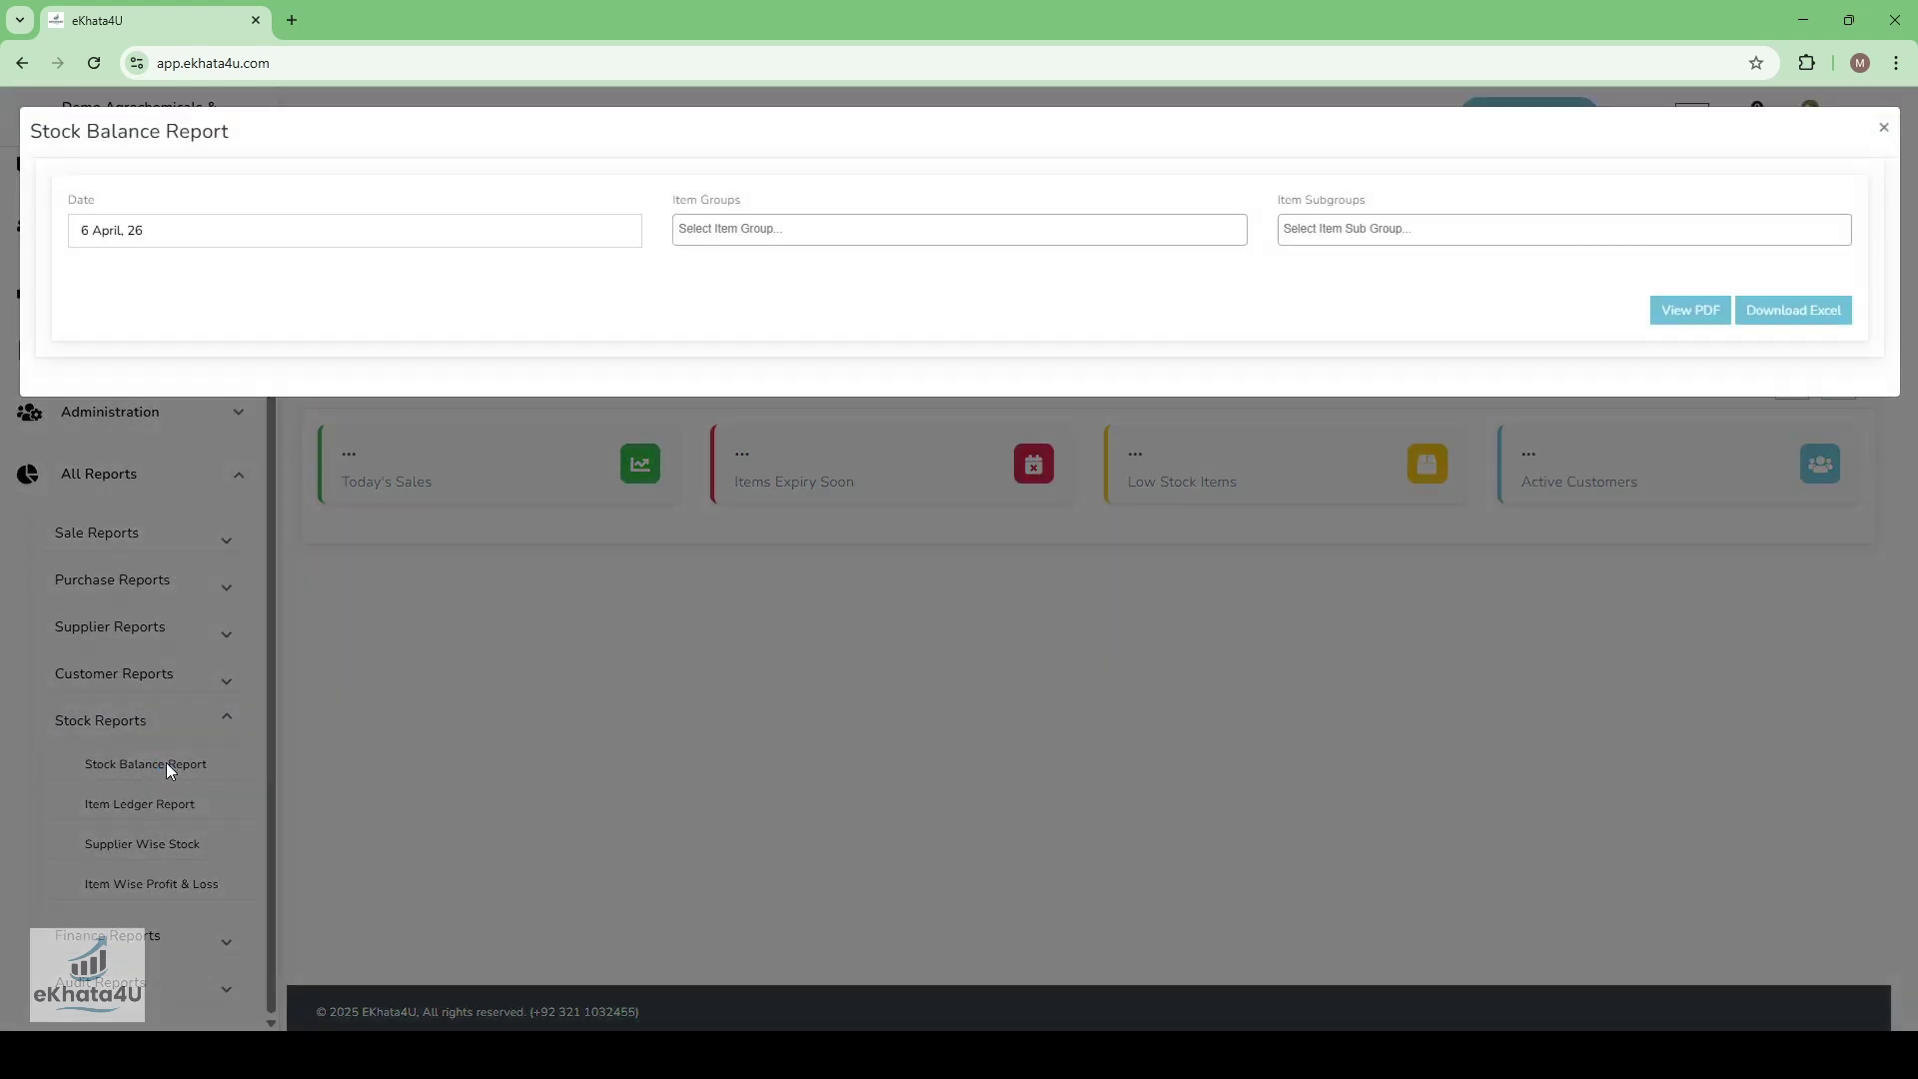
- Set the report date to 7 April 2026 and generate the stock balance report as a PDF
{"action": "left_click", "coordinate": [368, 229]}
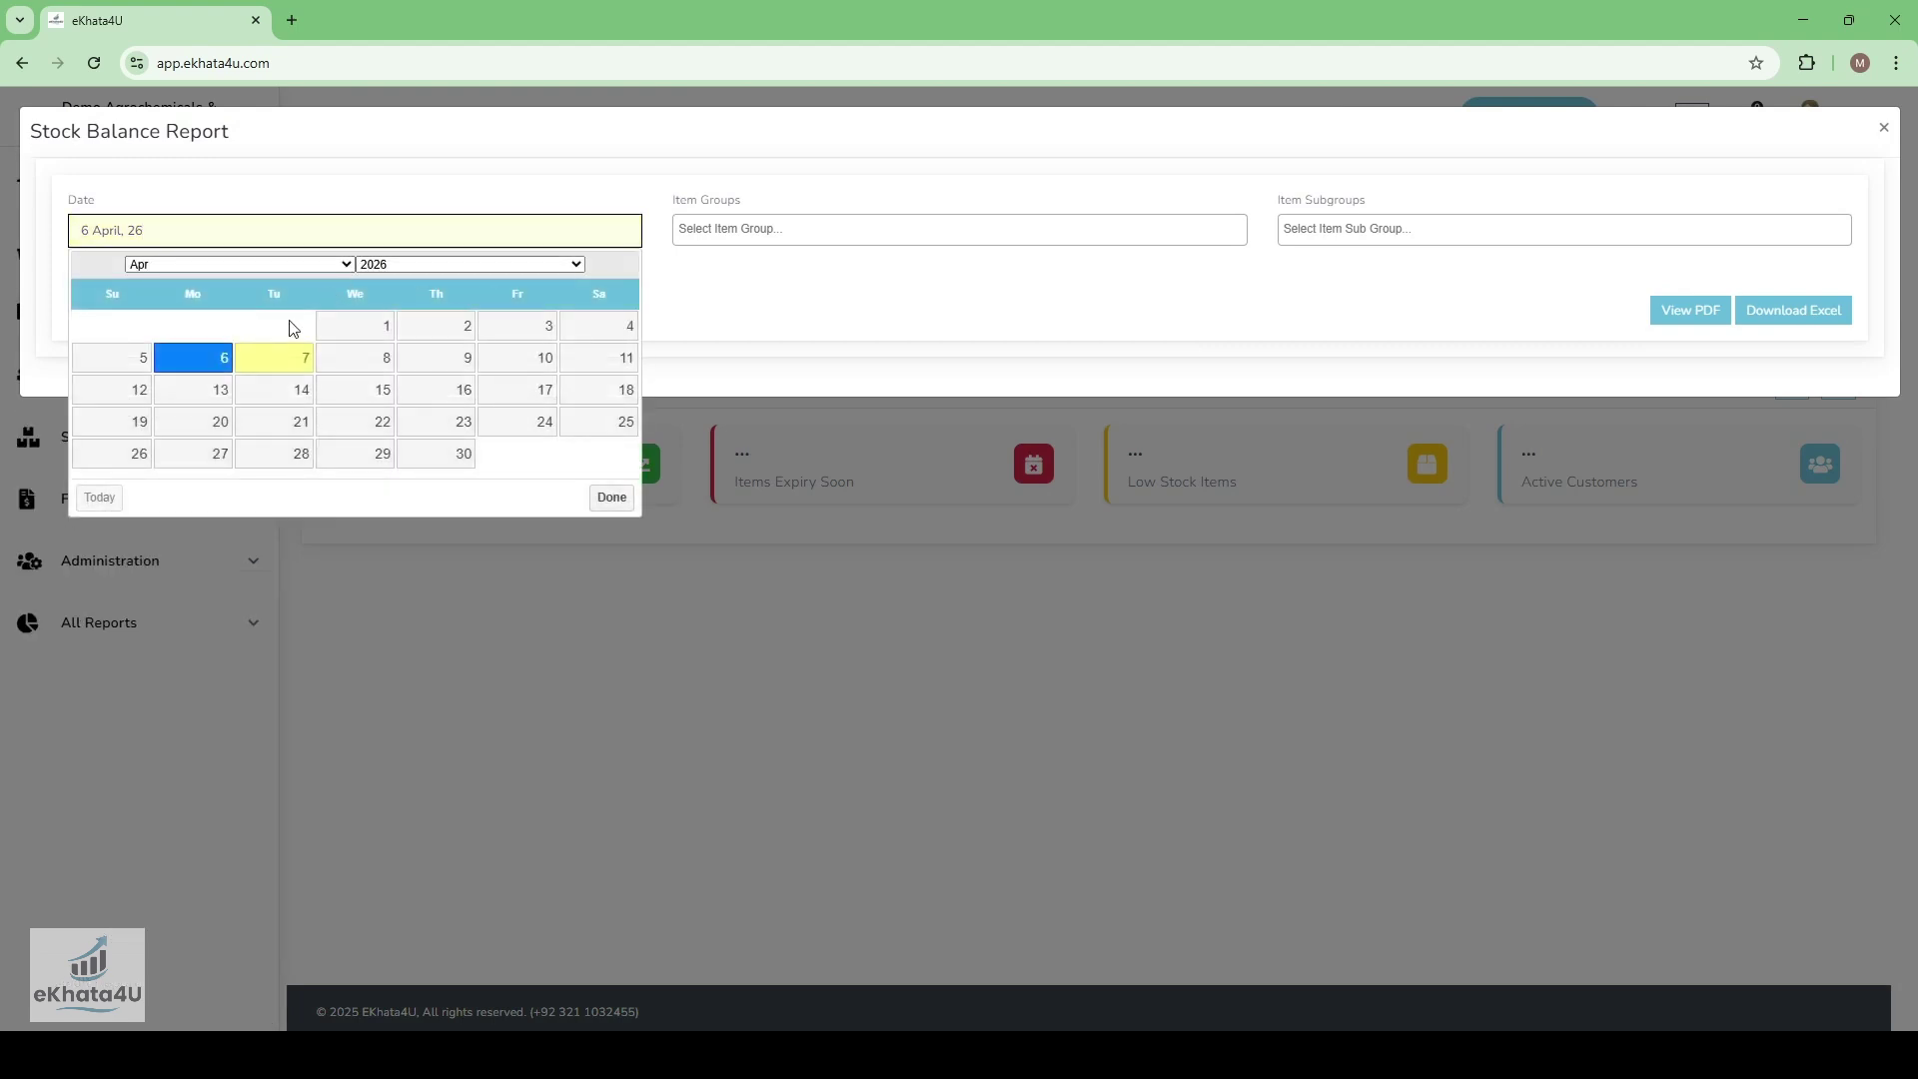
{"action": "left_click", "coordinate": [284, 361]}
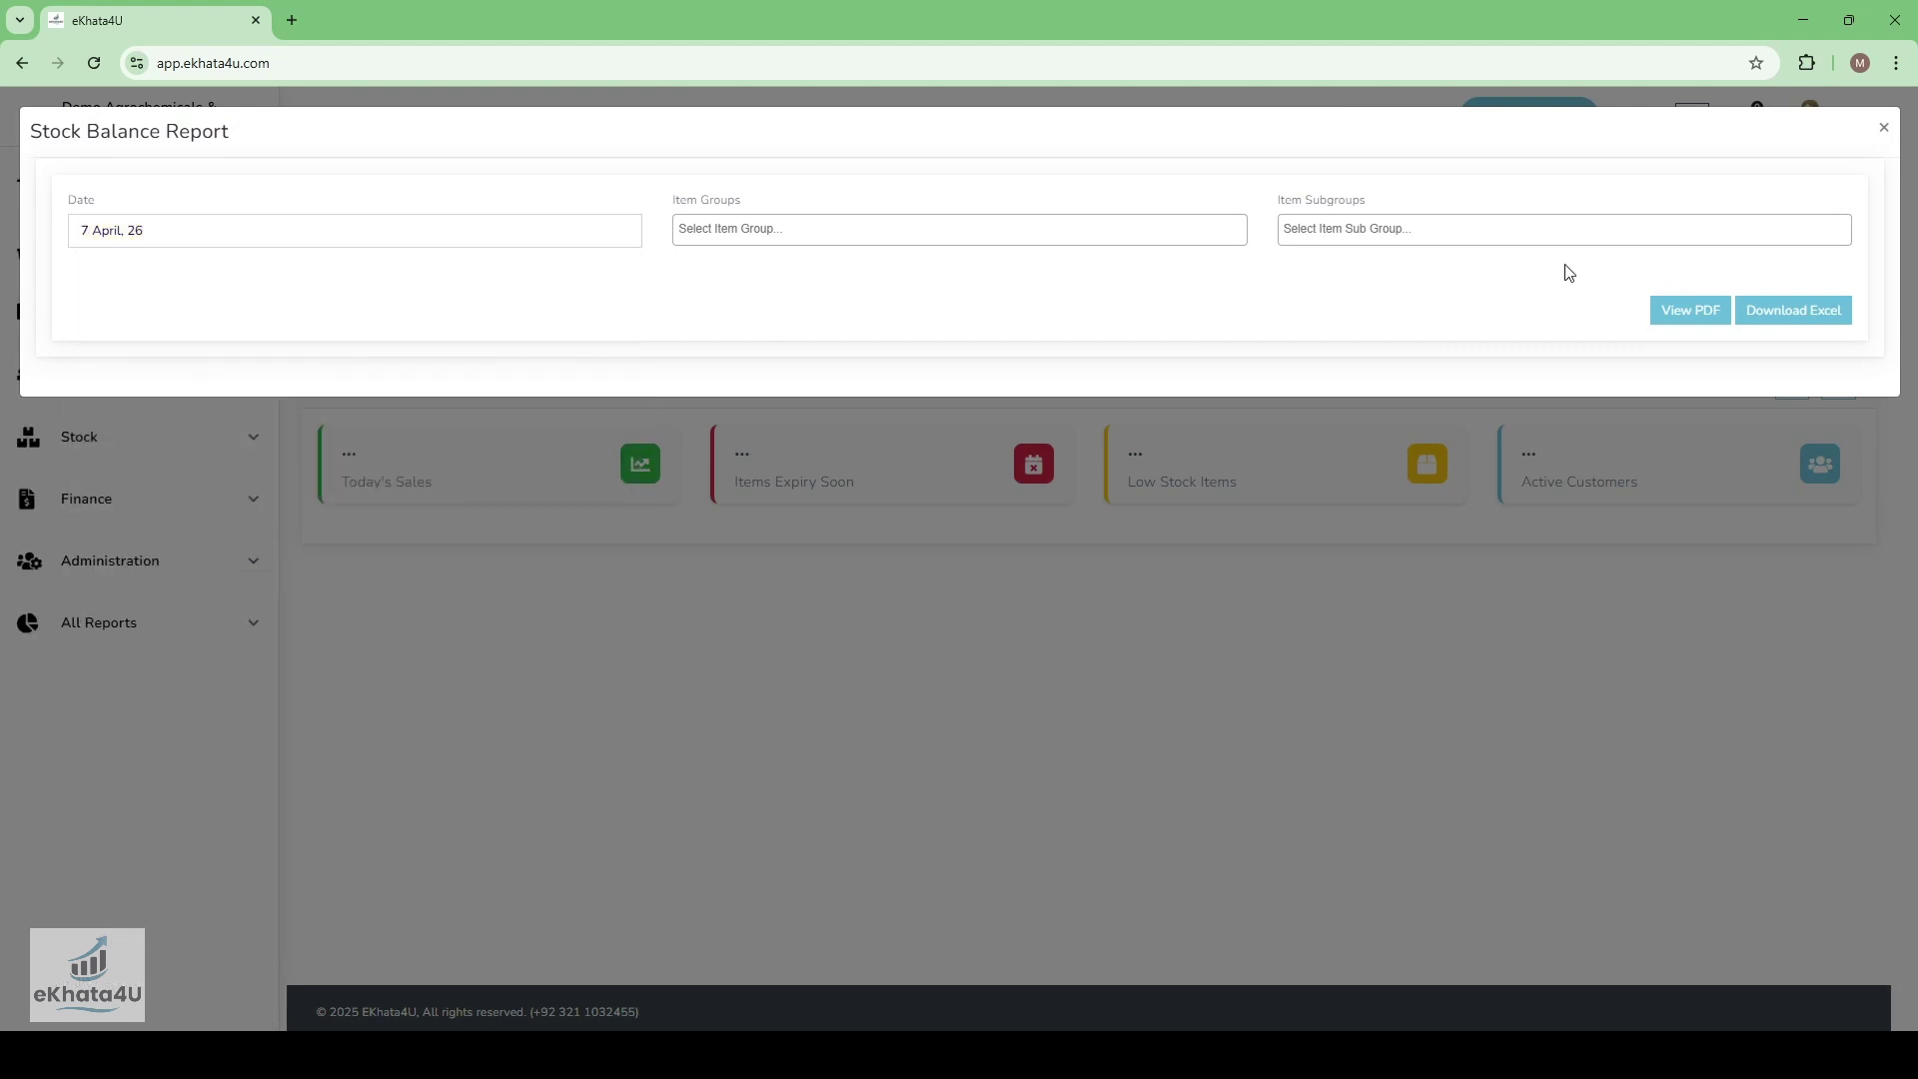
{"action": "left_click", "coordinate": [1666, 307]}
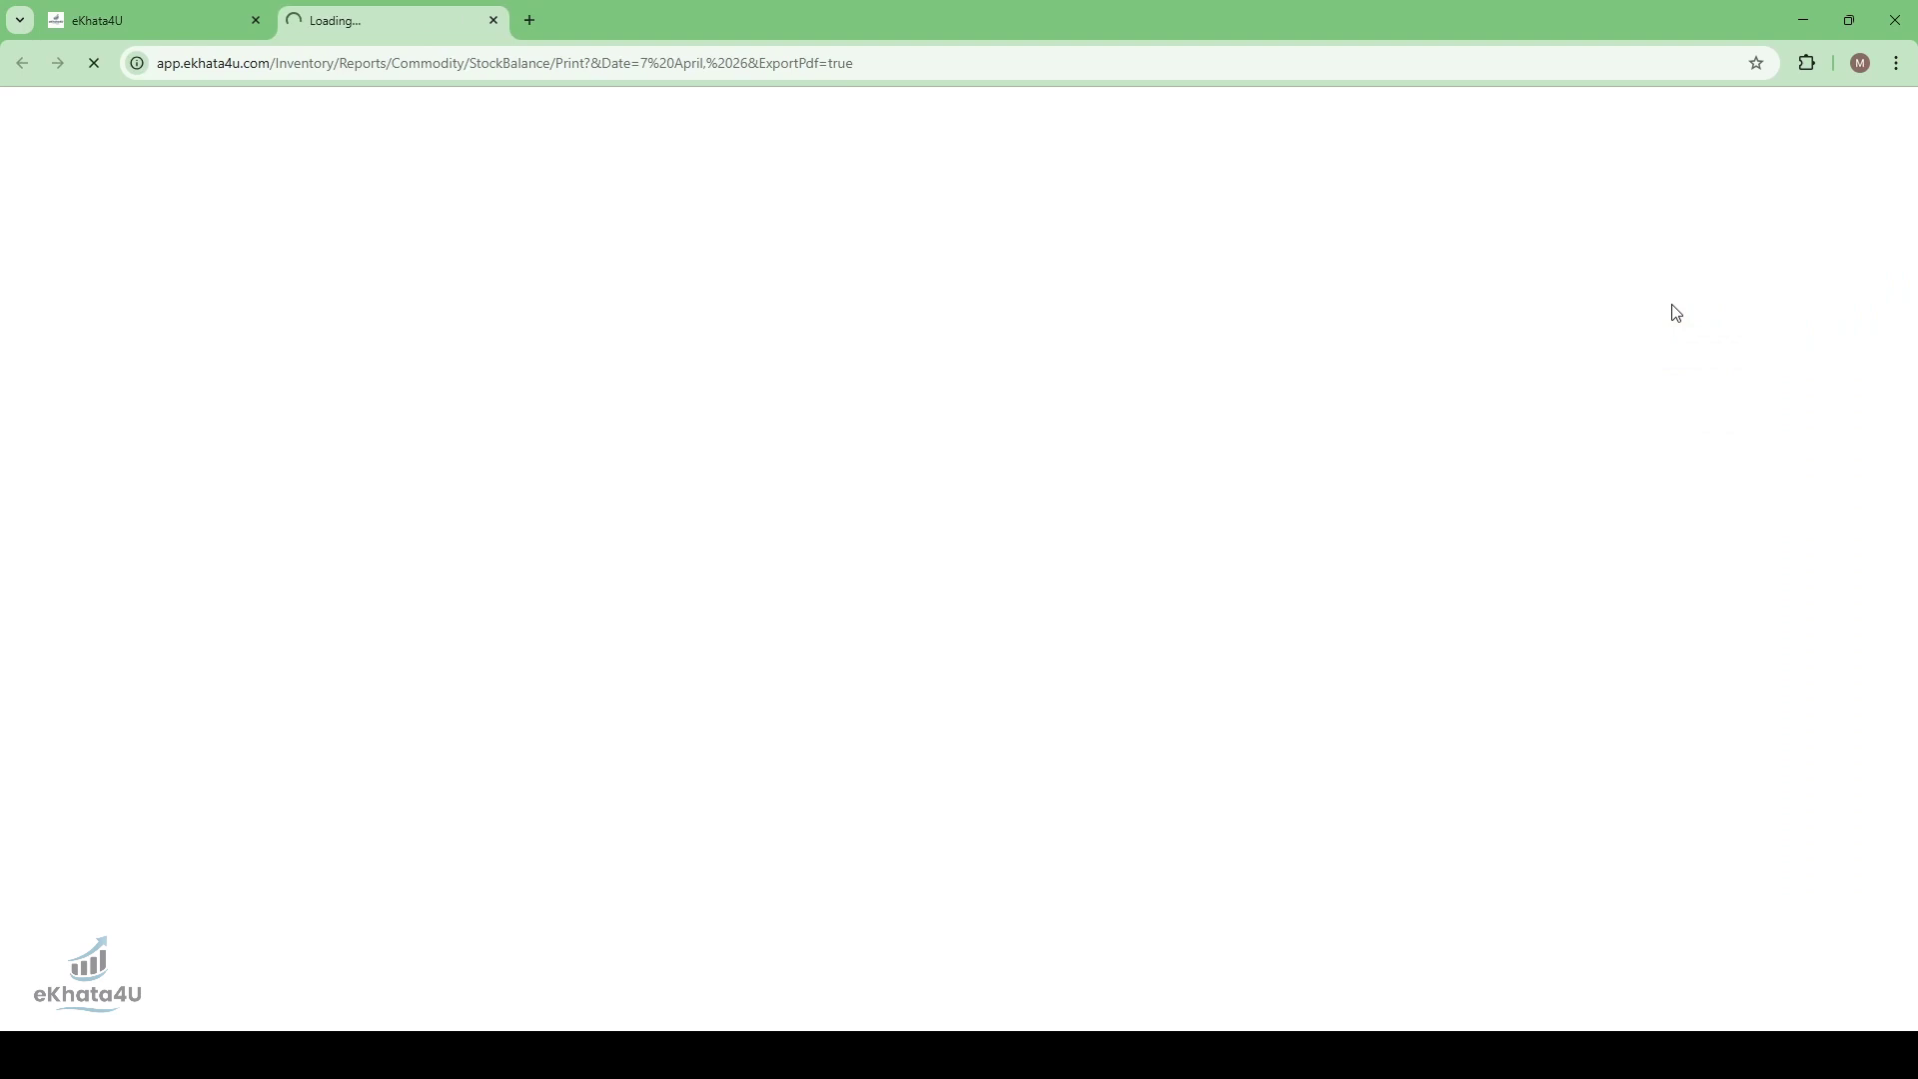
- Examine the item names, units and quantities listed for each group in the stock balance report
{"action": "scroll", "coordinate": [849, 462], "scroll_direction": "down", "scroll_amount": 1}
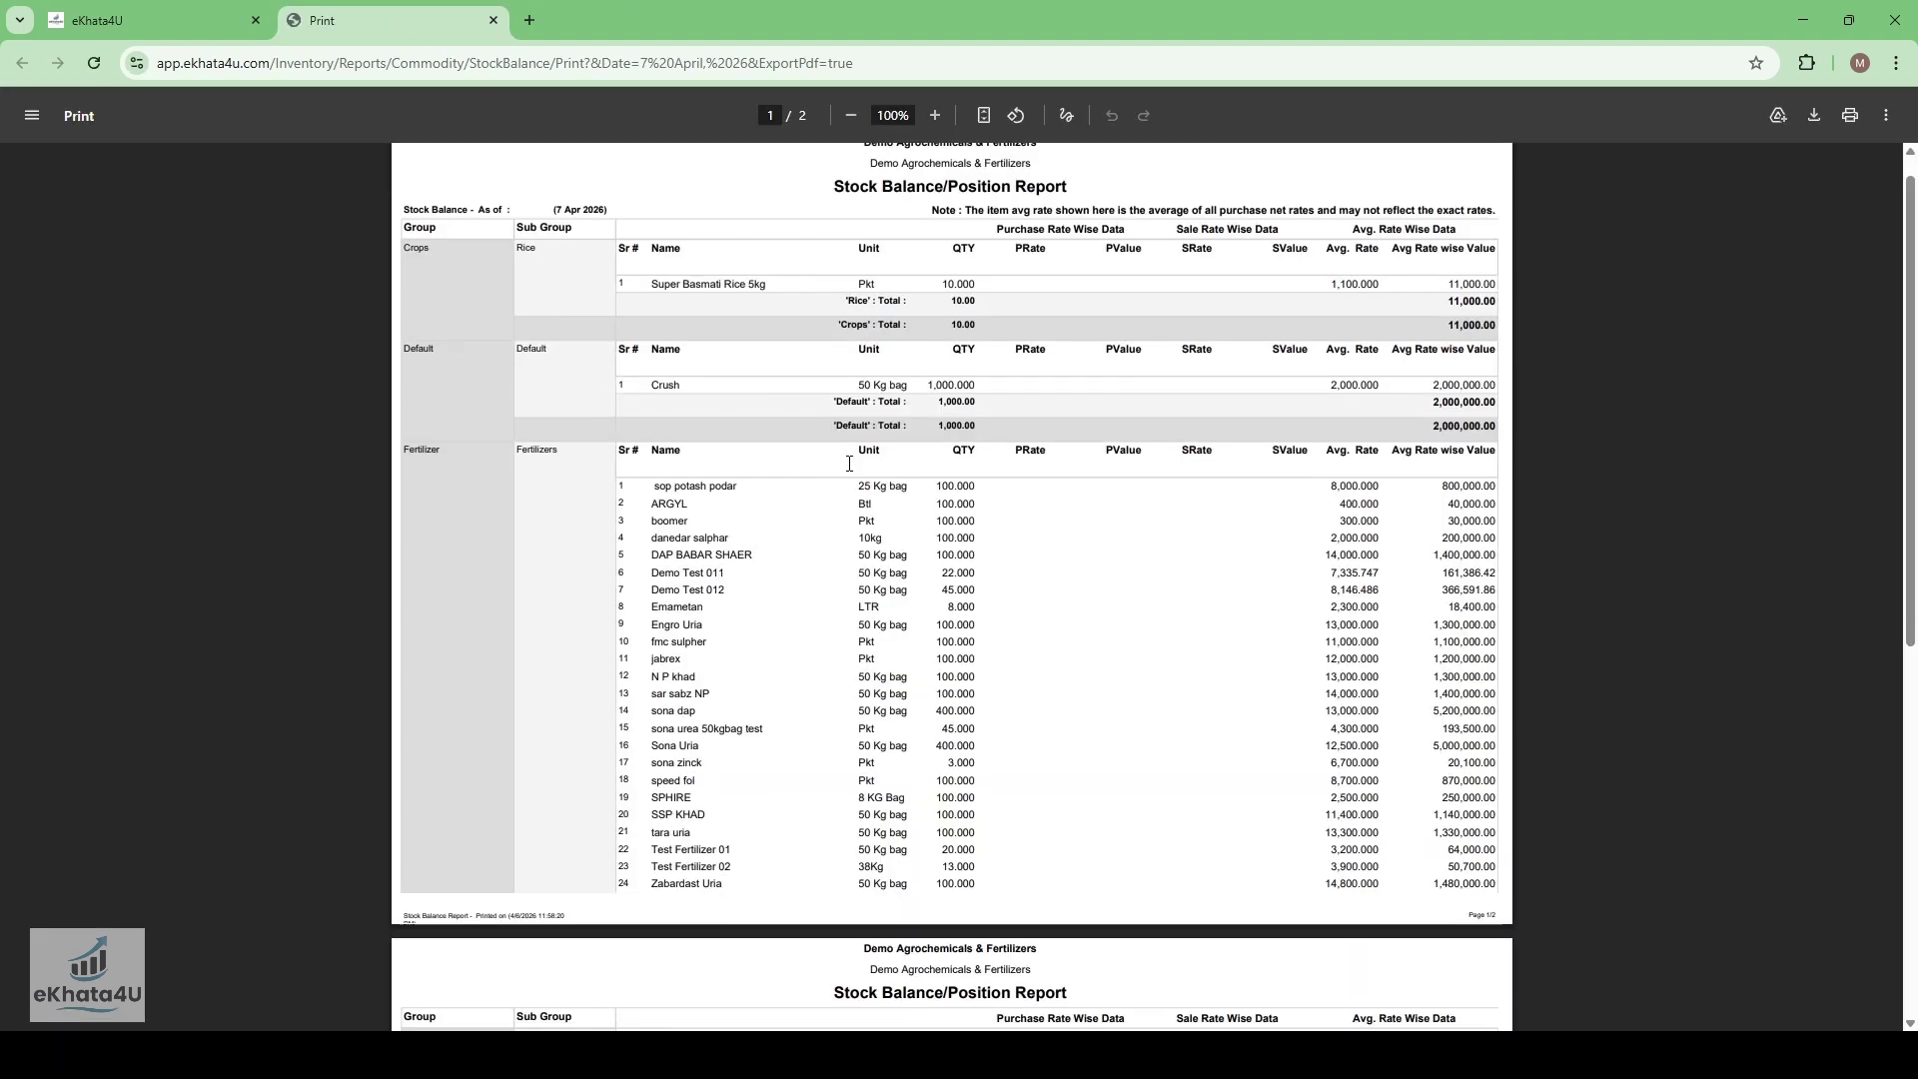
{"action": "scroll", "coordinate": [849, 464], "scroll_direction": "up", "scroll_amount": 2}
{"action": "scroll", "coordinate": [814, 917], "scroll_direction": "up", "scroll_amount": 2}
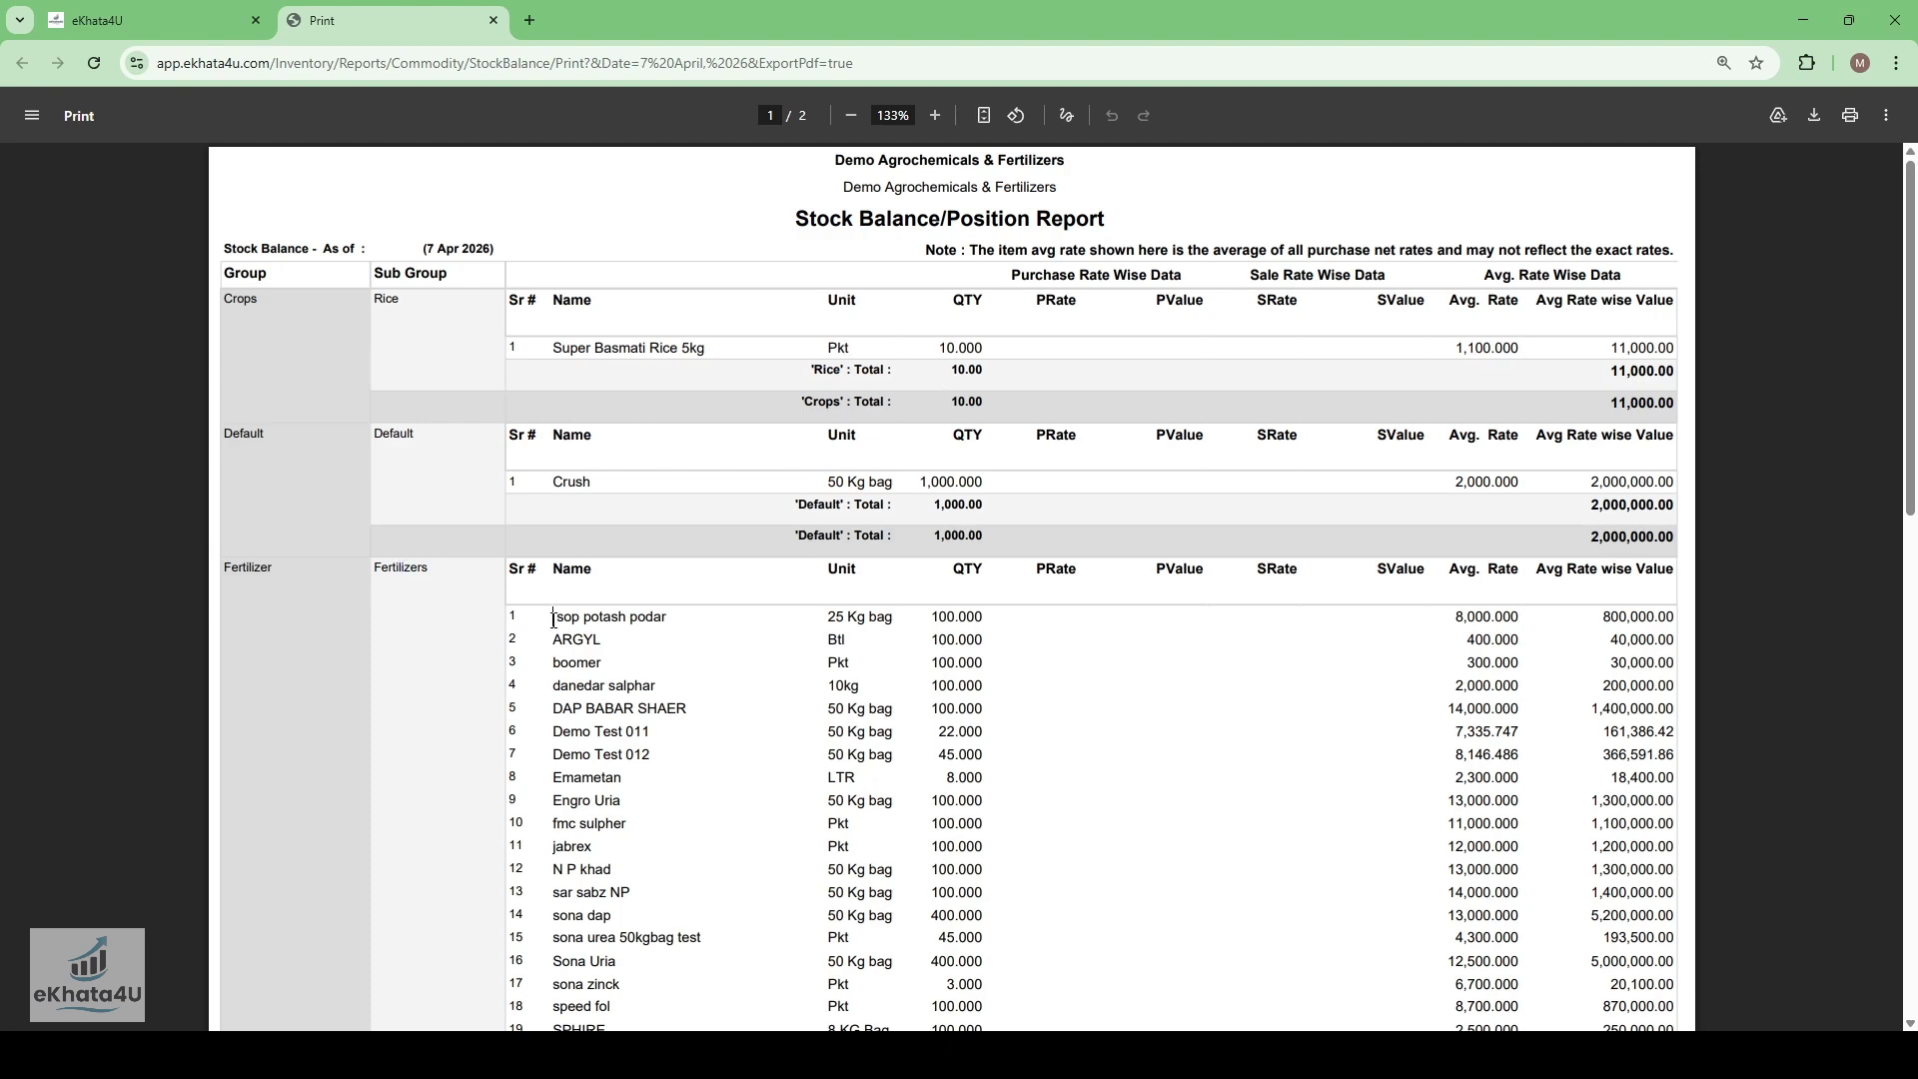
{"action": "left_click_drag", "start_coordinate": [552, 619], "coordinate": [597, 696]}
{"action": "scroll", "coordinate": [559, 704], "scroll_direction": "down", "scroll_amount": 3}
{"action": "scroll", "coordinate": [929, 679], "scroll_direction": "down", "scroll_amount": 5}
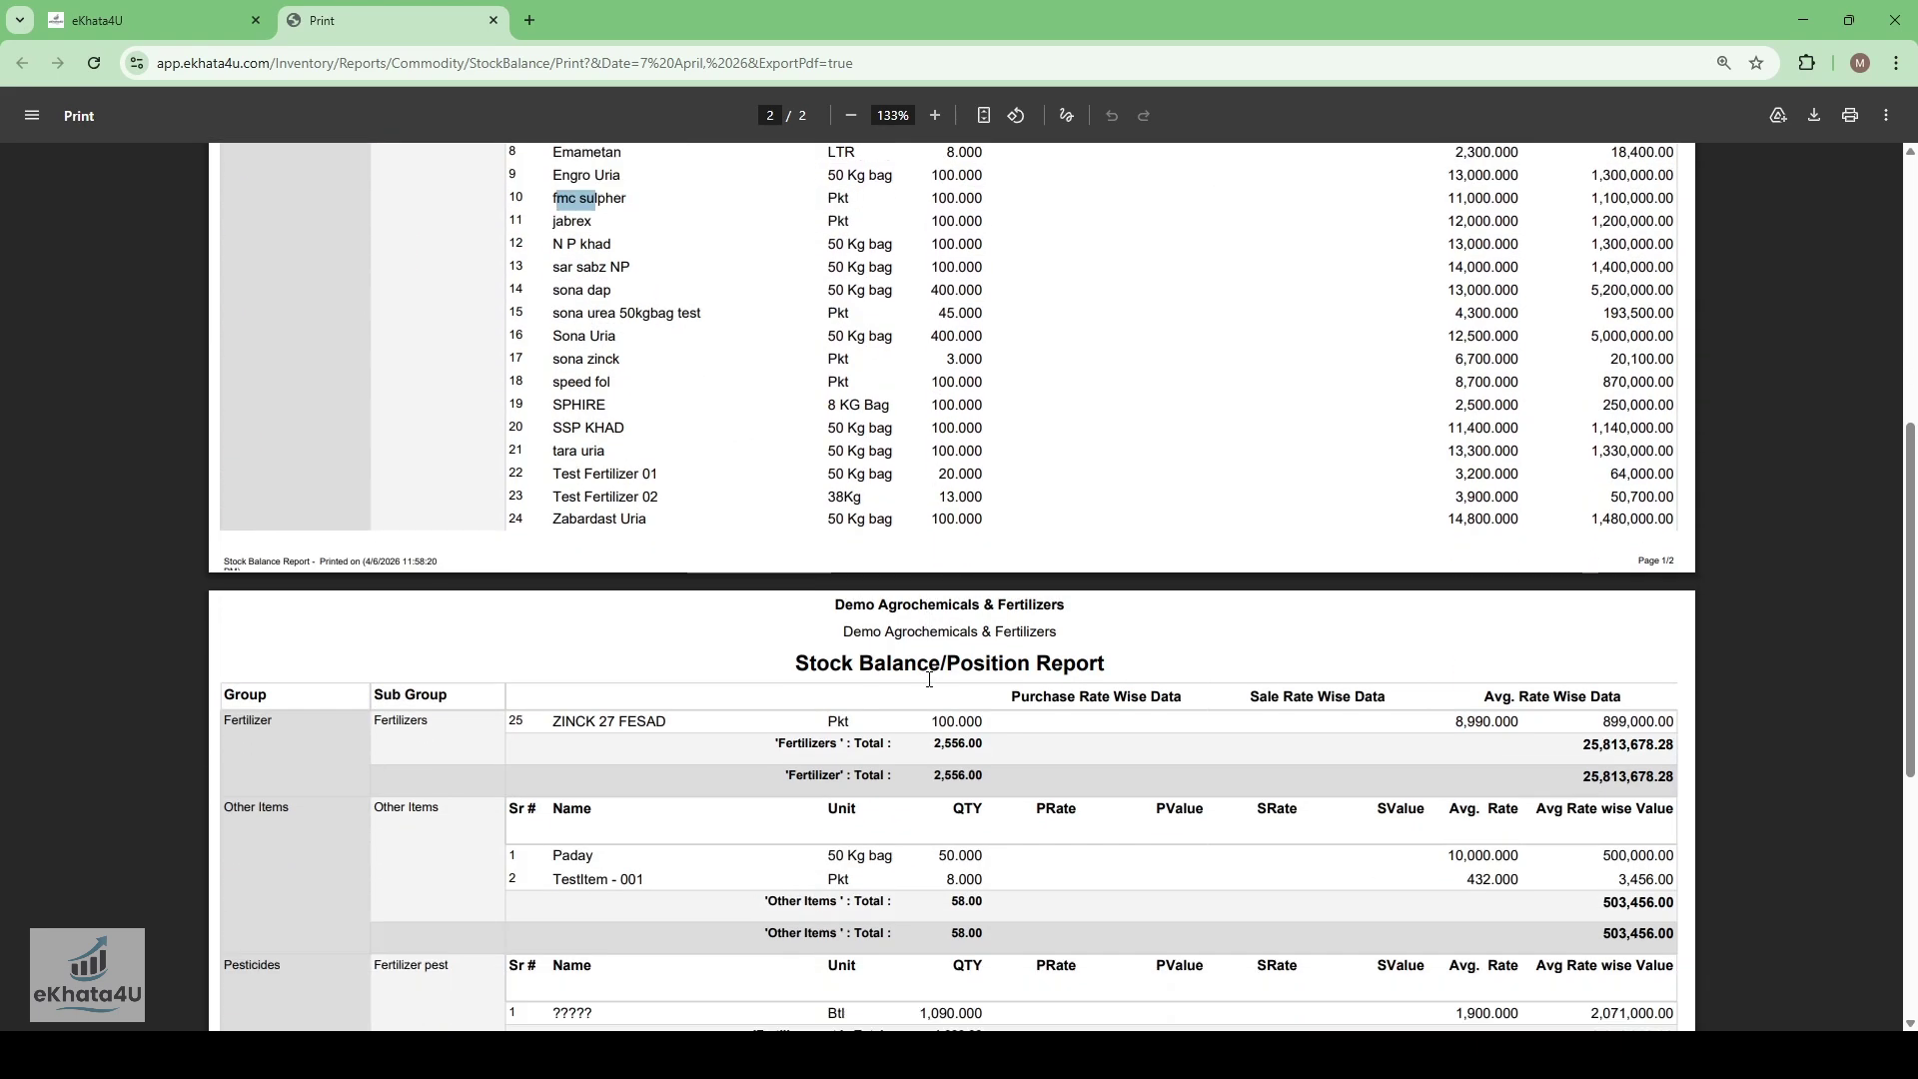
- Check the Fertilizers subgroup's total quantity and its total average-rate-wise value
{"action": "scroll", "coordinate": [899, 677], "scroll_direction": "down", "scroll_amount": 1}
{"action": "left_click_drag", "start_coordinate": [932, 695], "coordinate": [967, 696]}
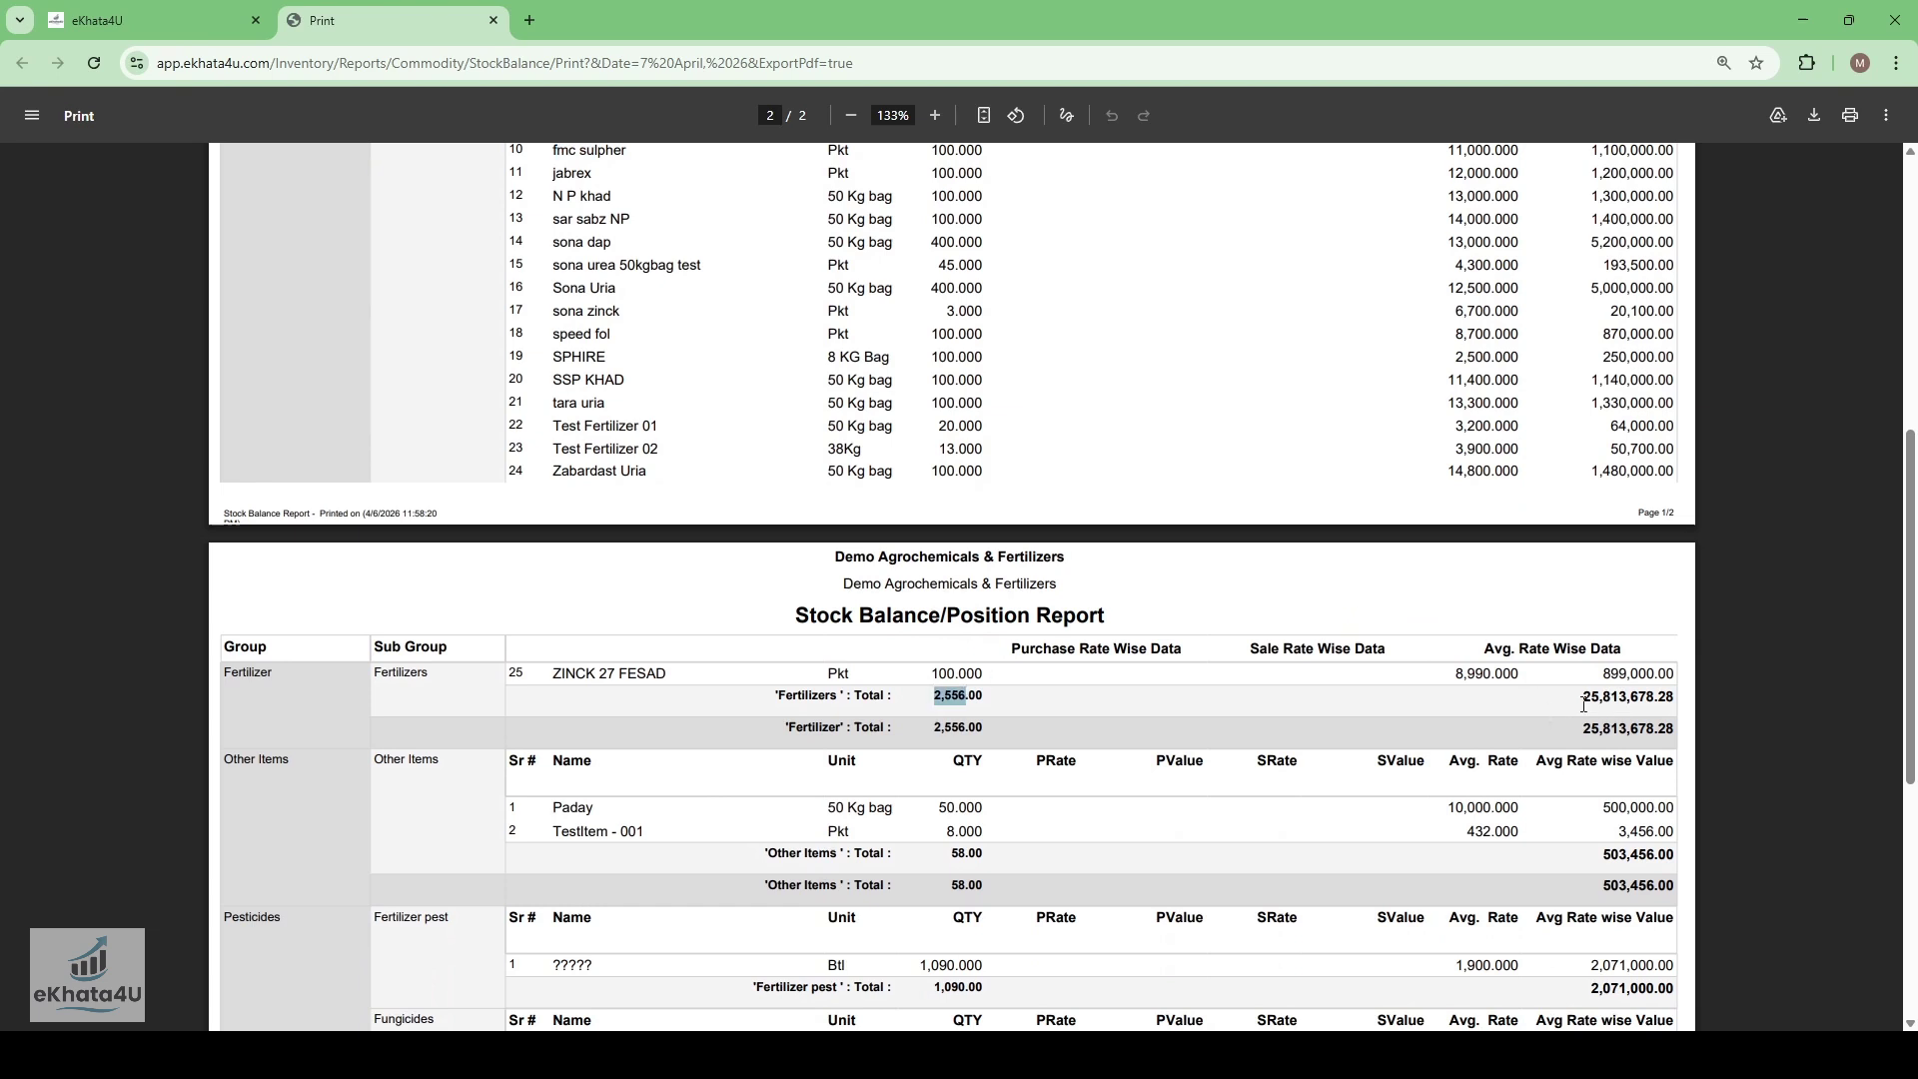
{"action": "left_click_drag", "start_coordinate": [1583, 705], "coordinate": [1654, 698]}
{"action": "scroll", "coordinate": [1256, 562], "scroll_direction": "up", "scroll_amount": 1}
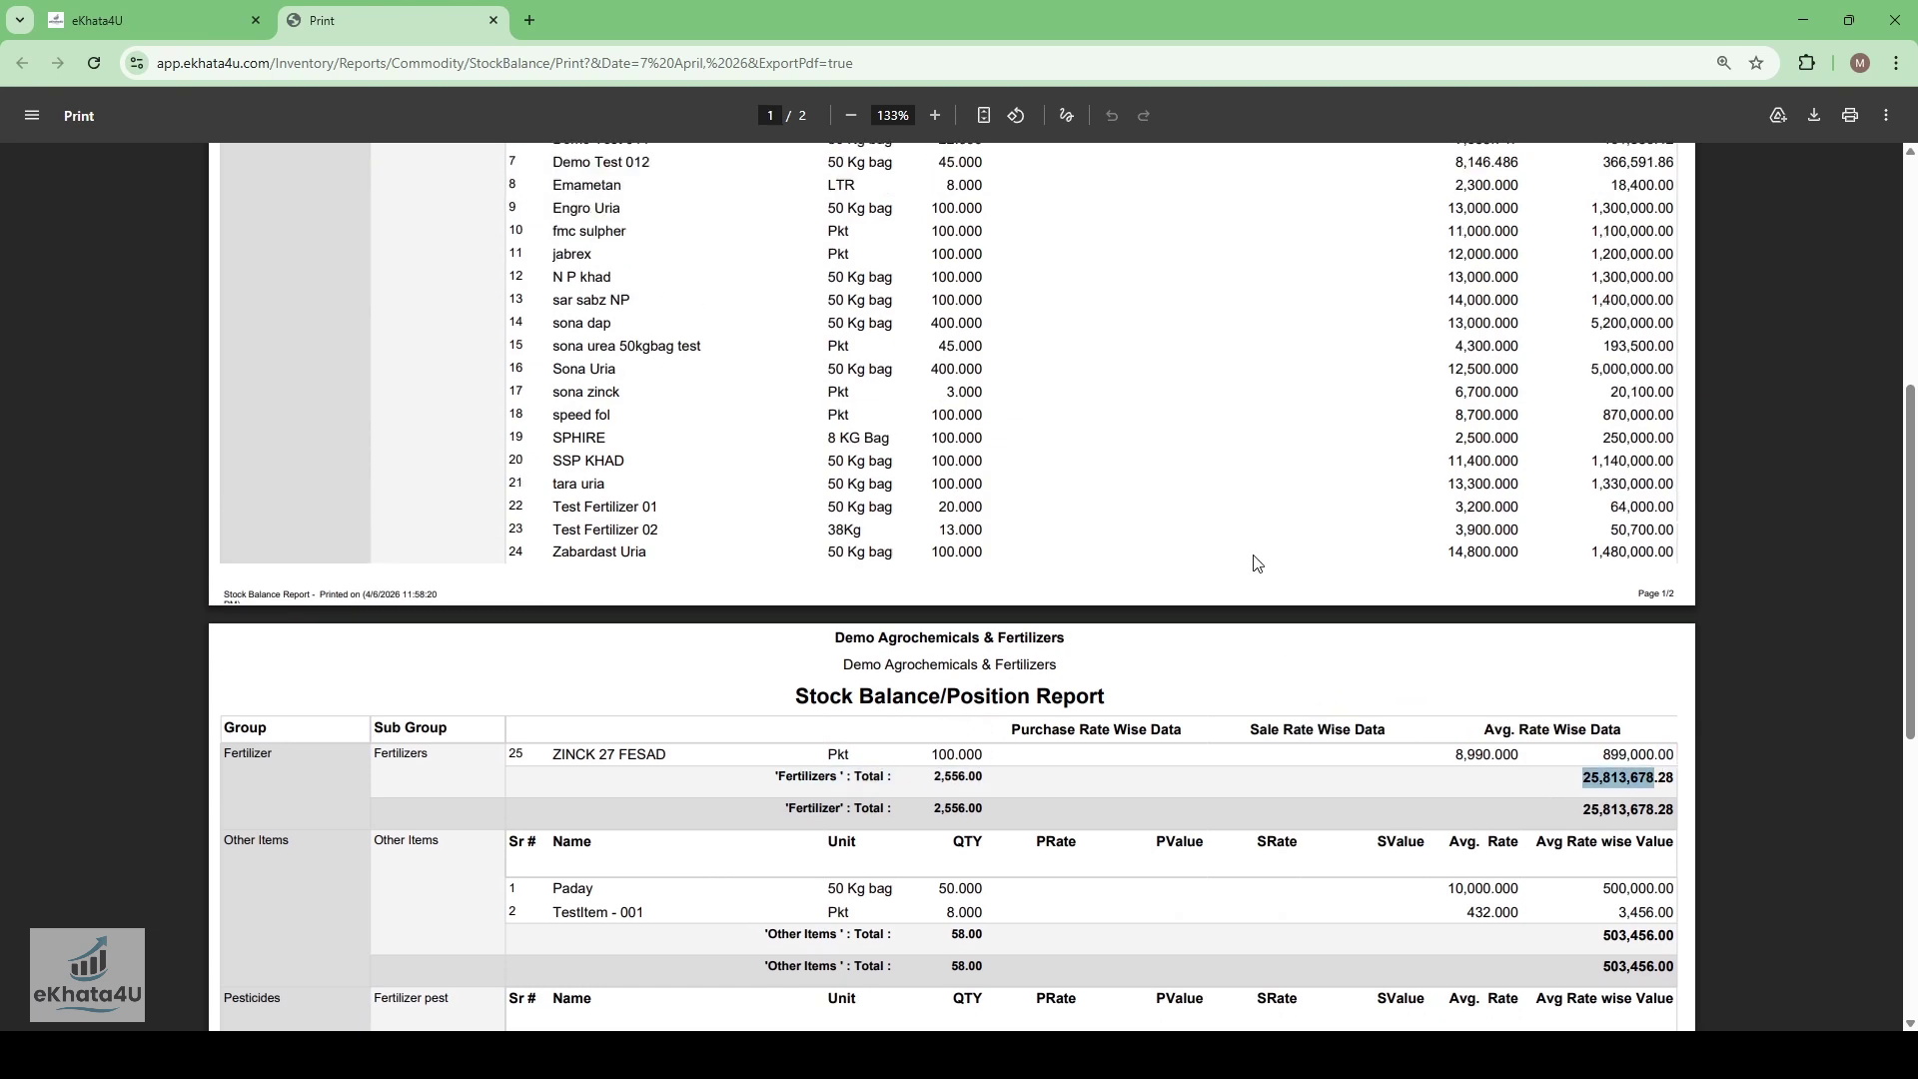
{"action": "scroll", "coordinate": [1229, 549], "scroll_direction": "up", "scroll_amount": 1}
- Search the report for "demo" and check the stock quantities of Demo Test 011 and Demo Test 012
{"action": "left_click", "coordinate": [1195, 529]}
{"action": "key", "text": "ctrl+f"}
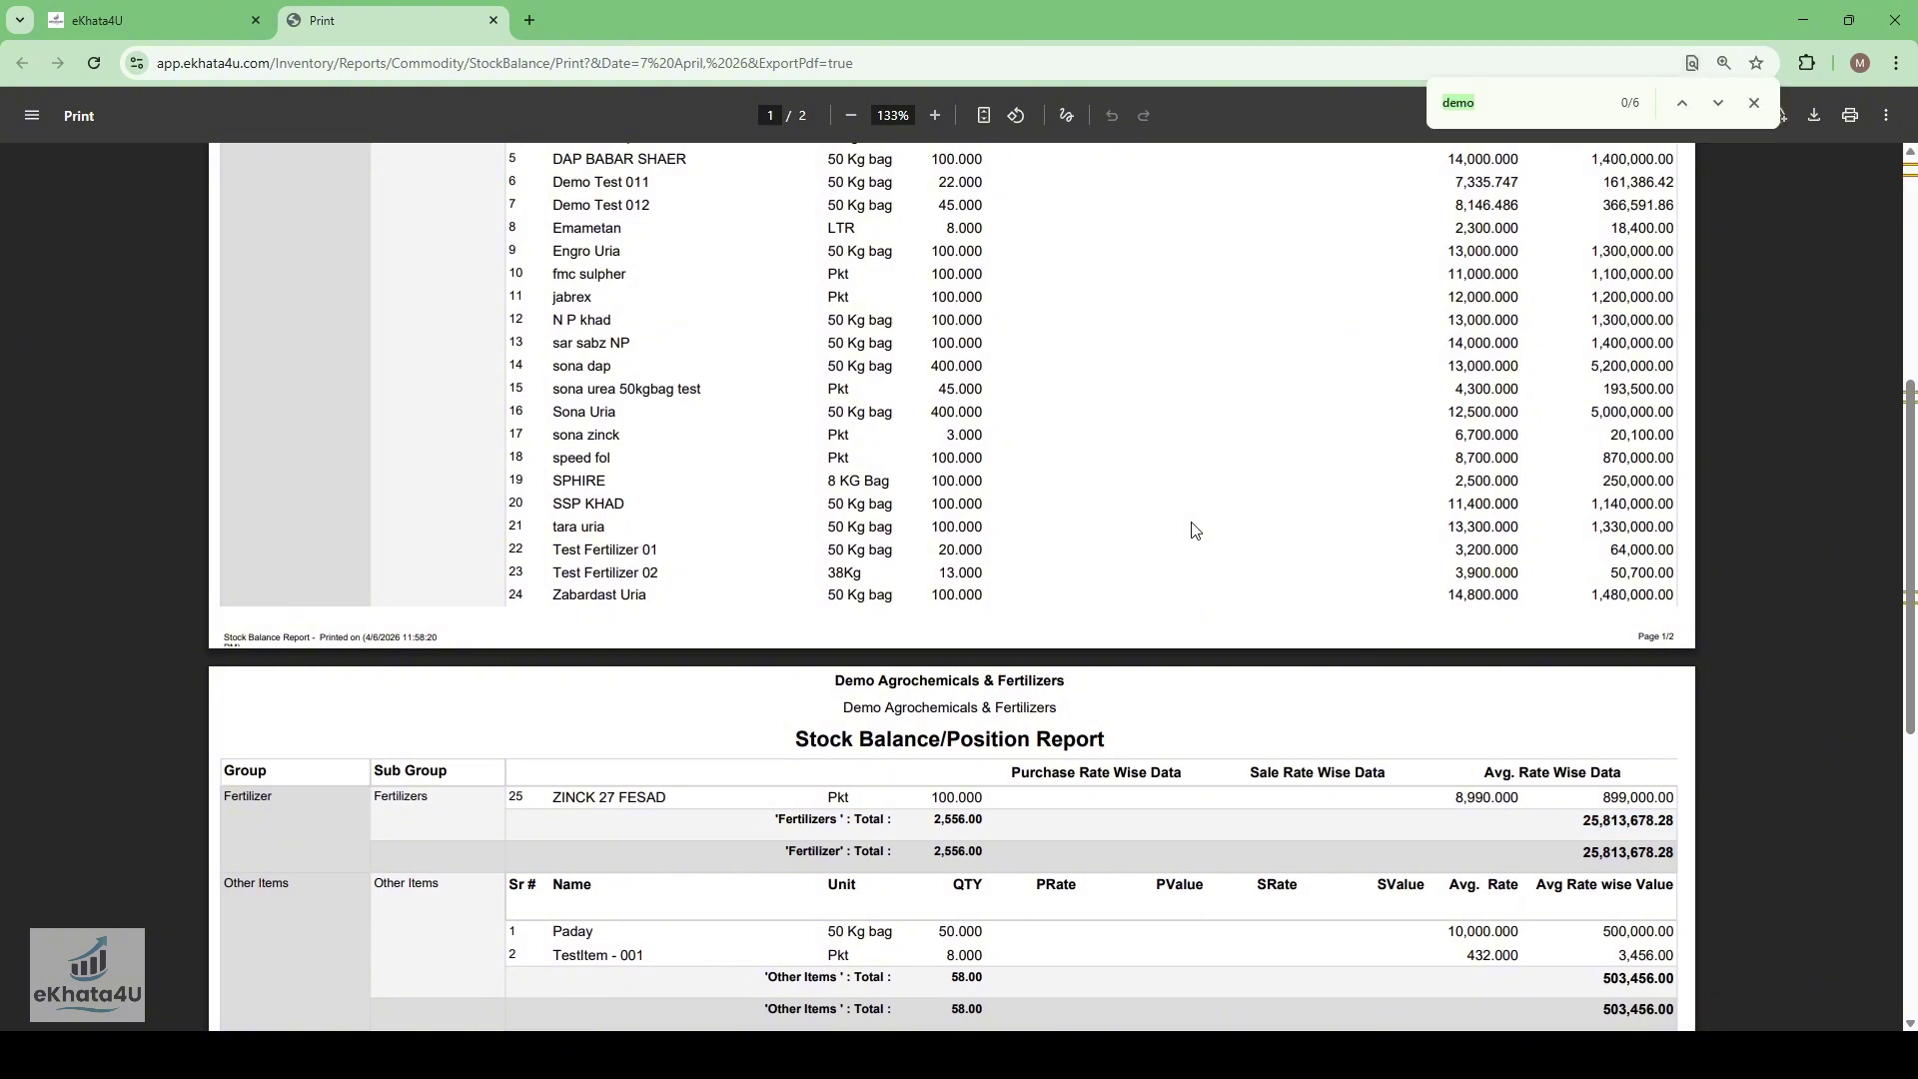
{"action": "type", "text": "demo"}
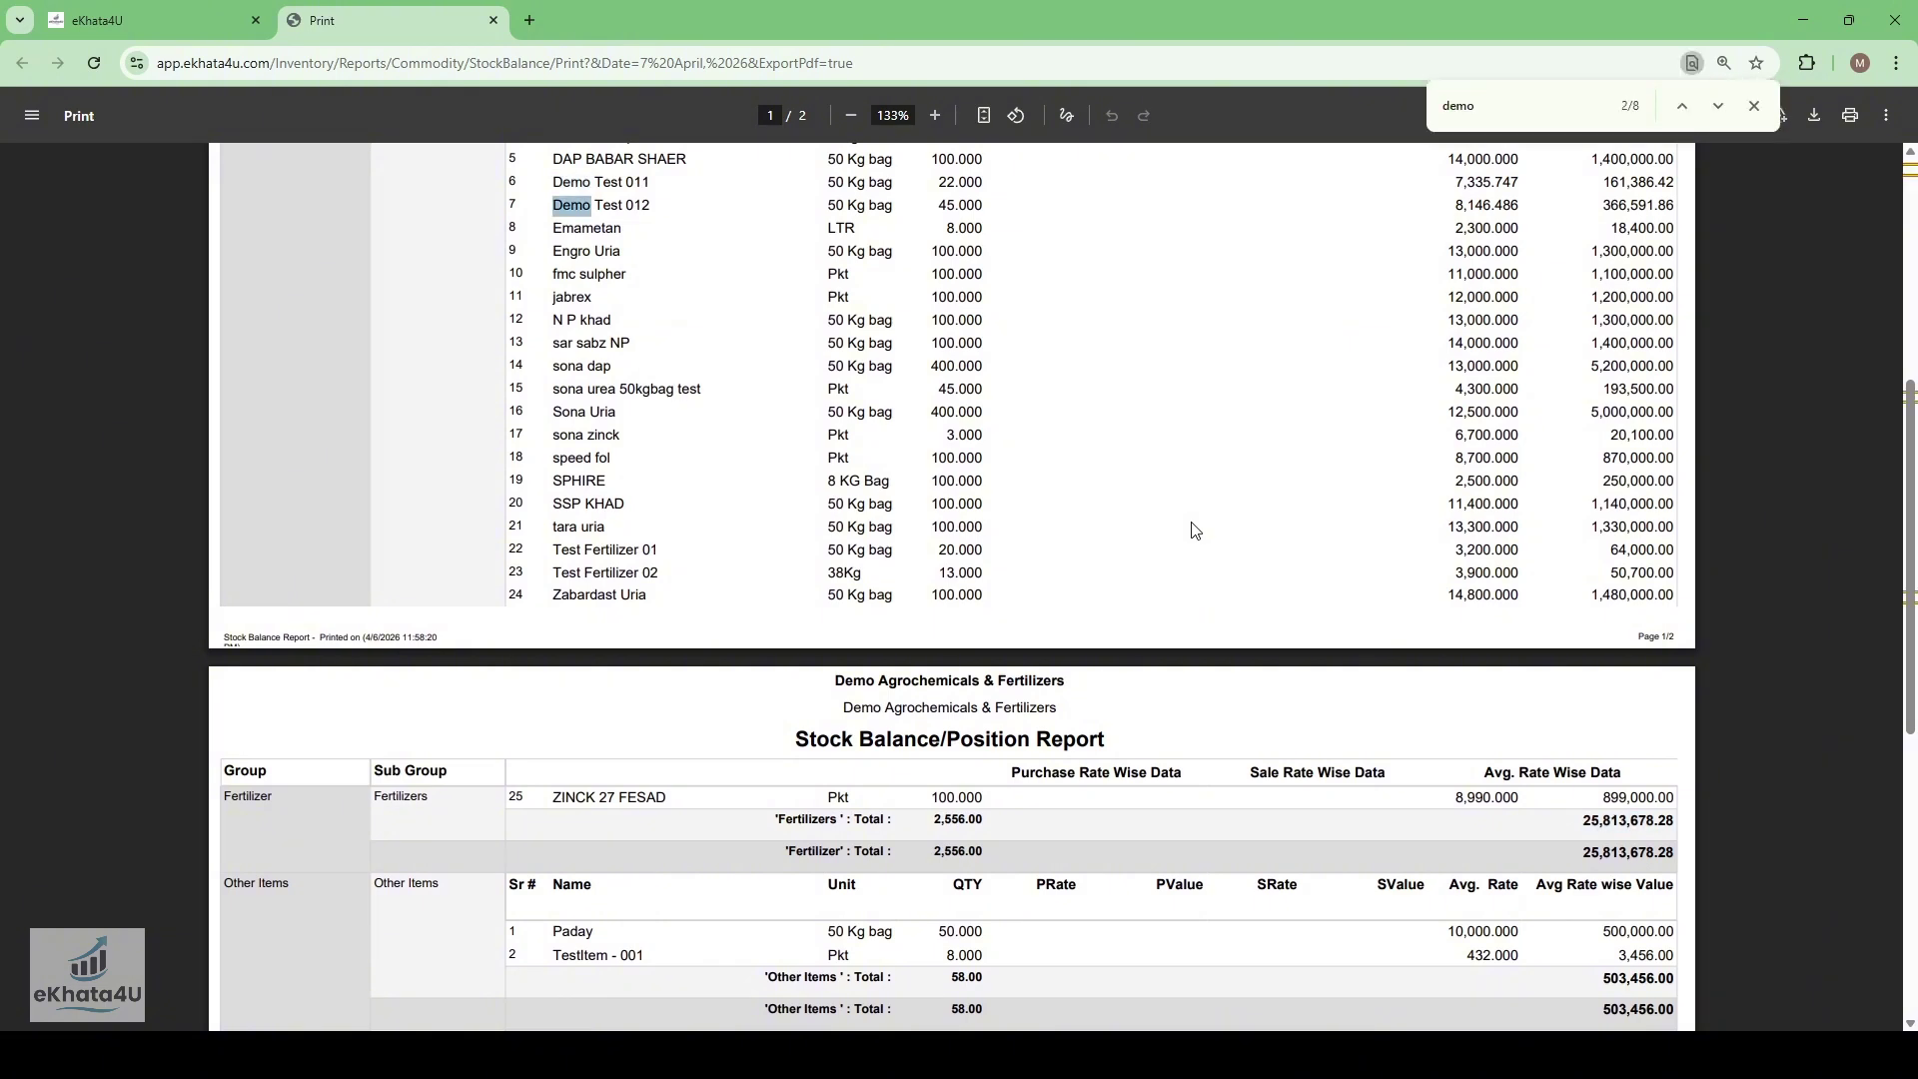
{"action": "scroll", "coordinate": [1173, 236], "scroll_direction": "up", "scroll_amount": 1}
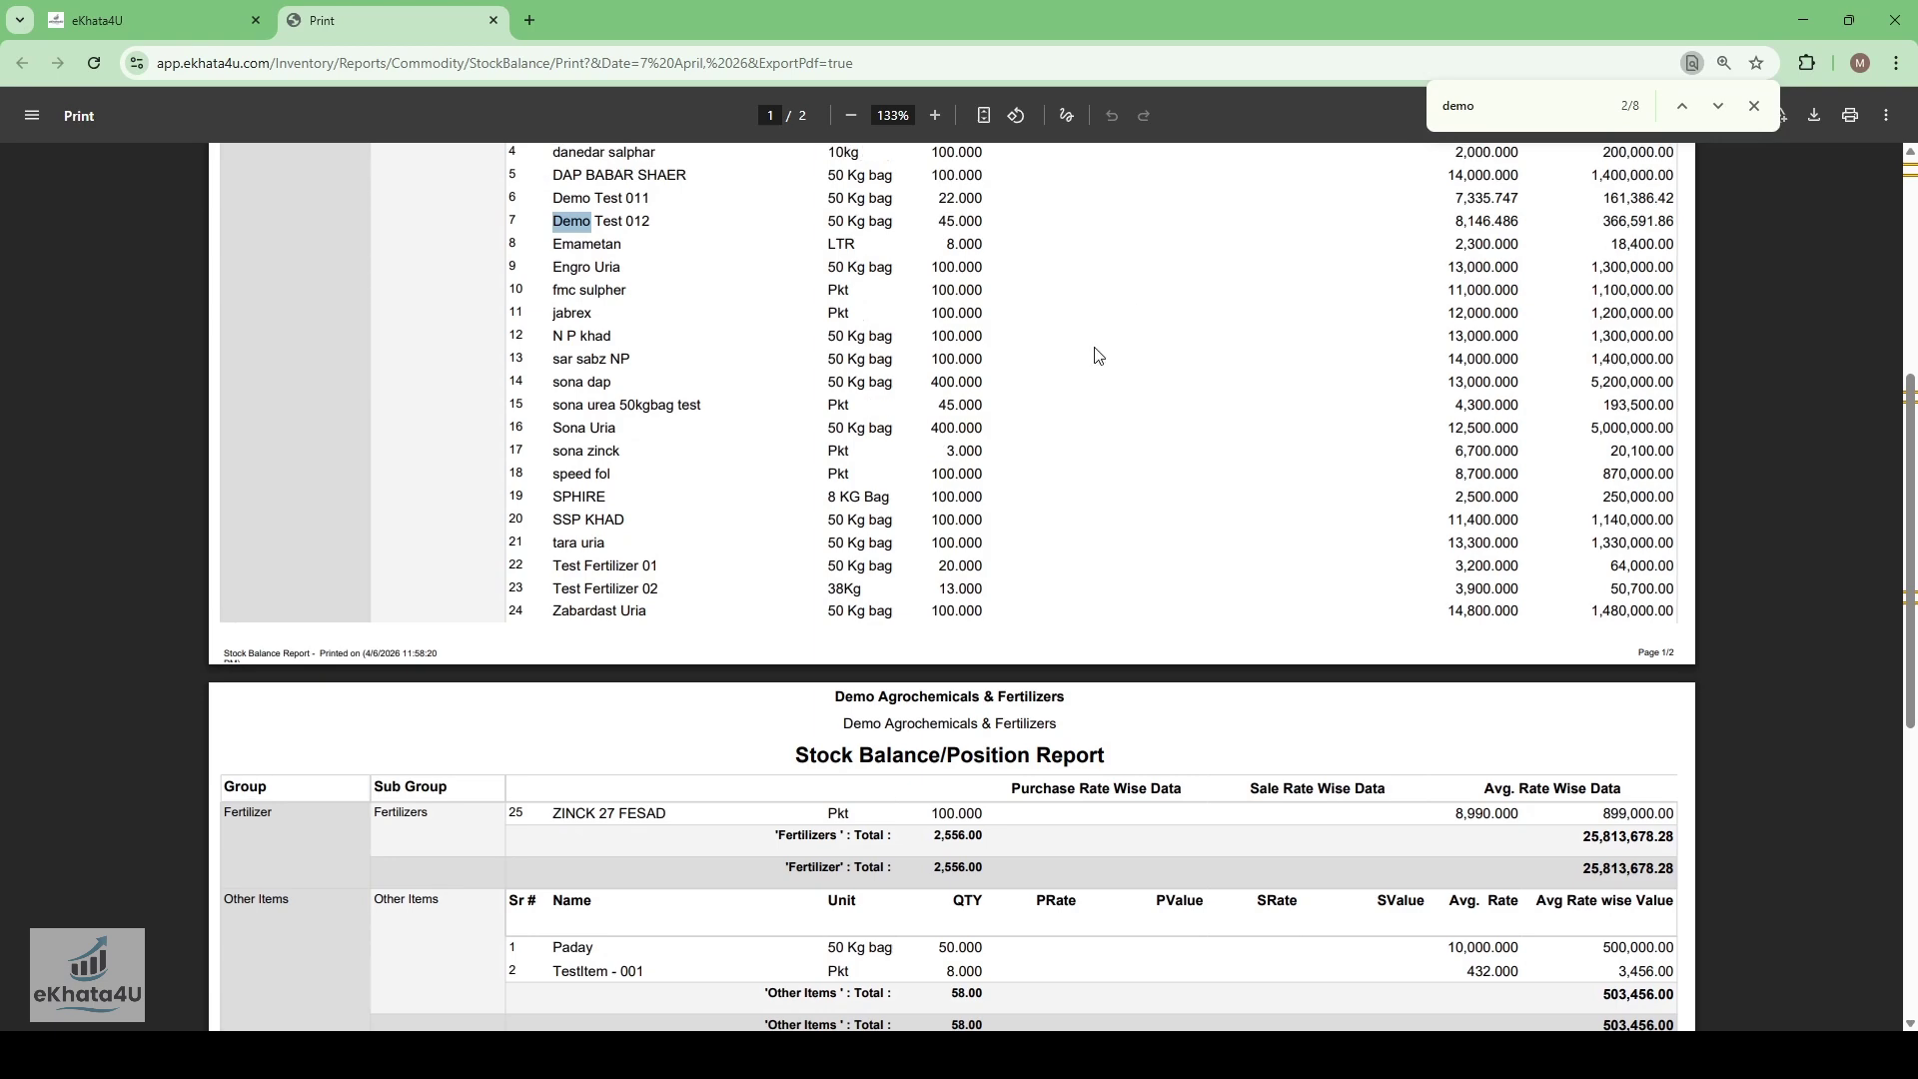
{"action": "scroll", "coordinate": [1095, 355], "scroll_direction": "up", "scroll_amount": 3, "text": "ctrl"}
{"action": "scroll", "coordinate": [1094, 419], "scroll_direction": "up", "scroll_amount": 2}
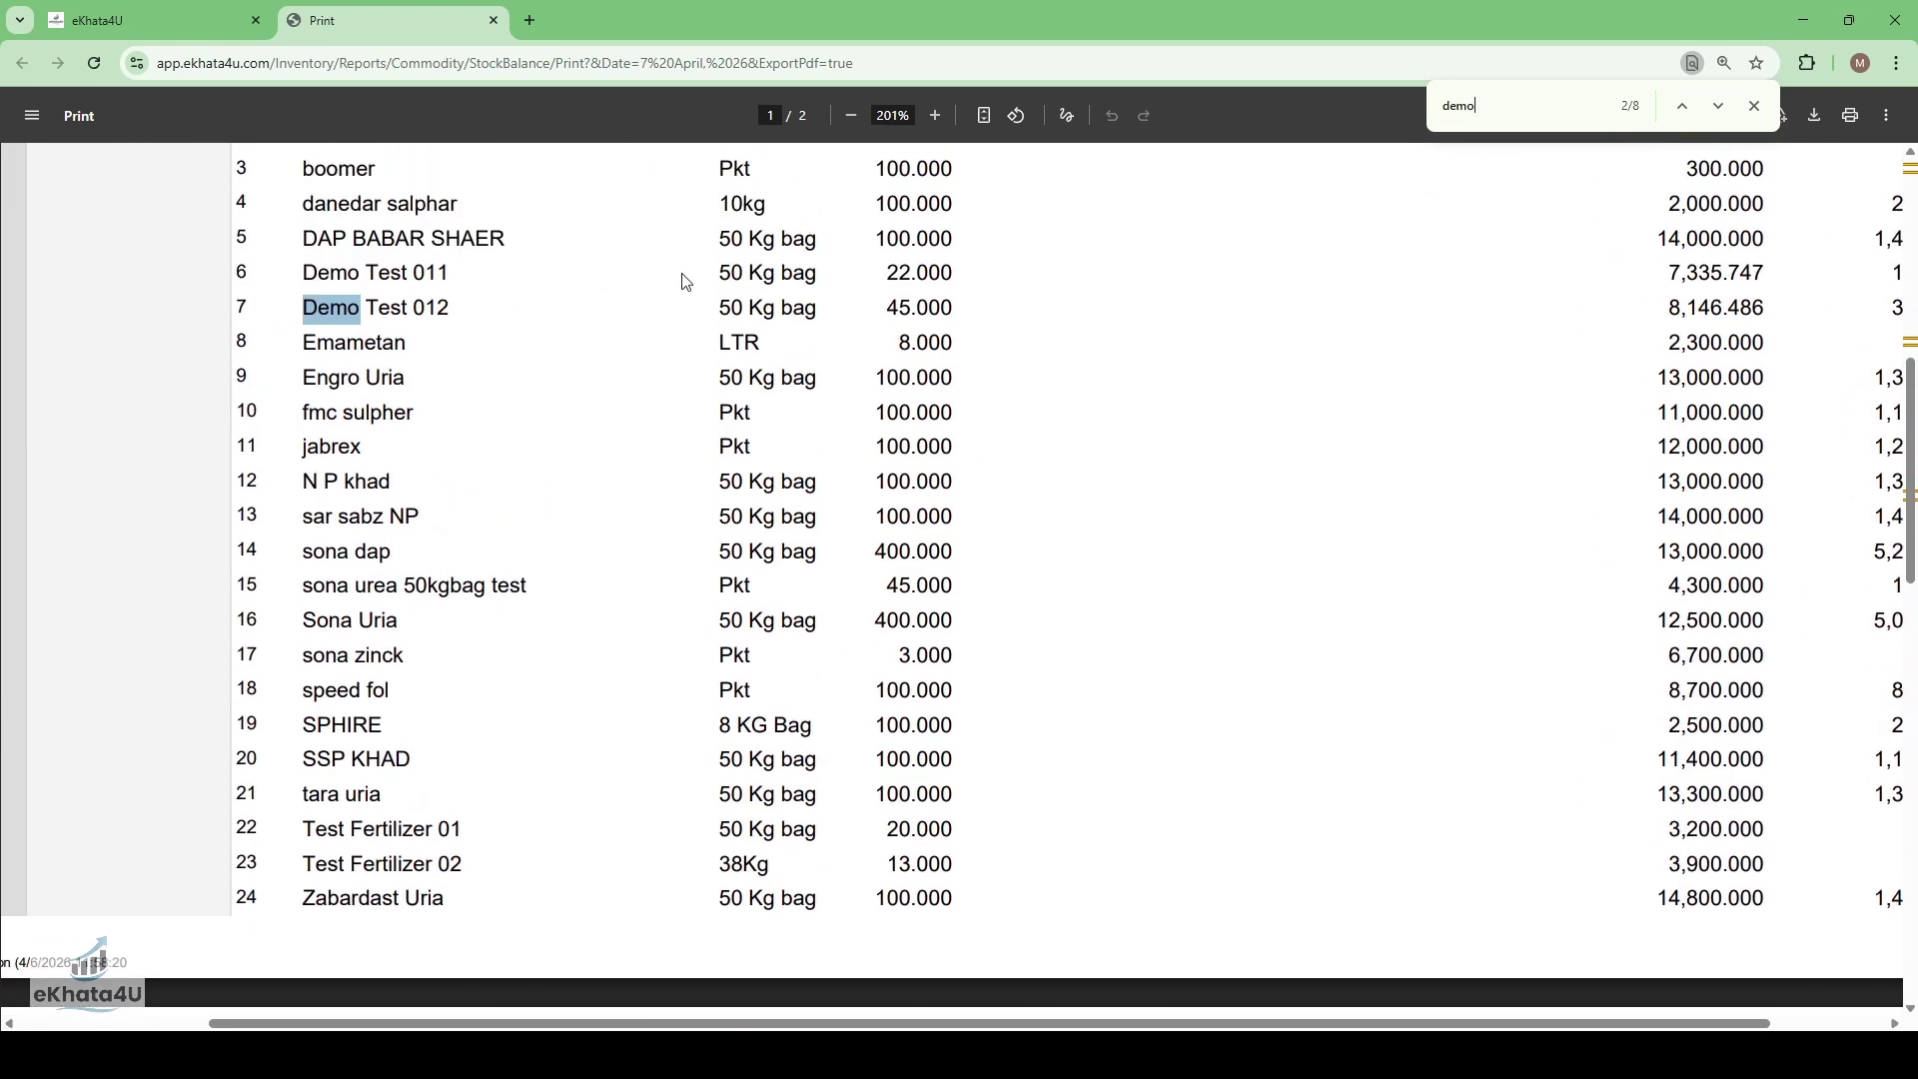
{"action": "double_click", "coordinate": [904, 275]}
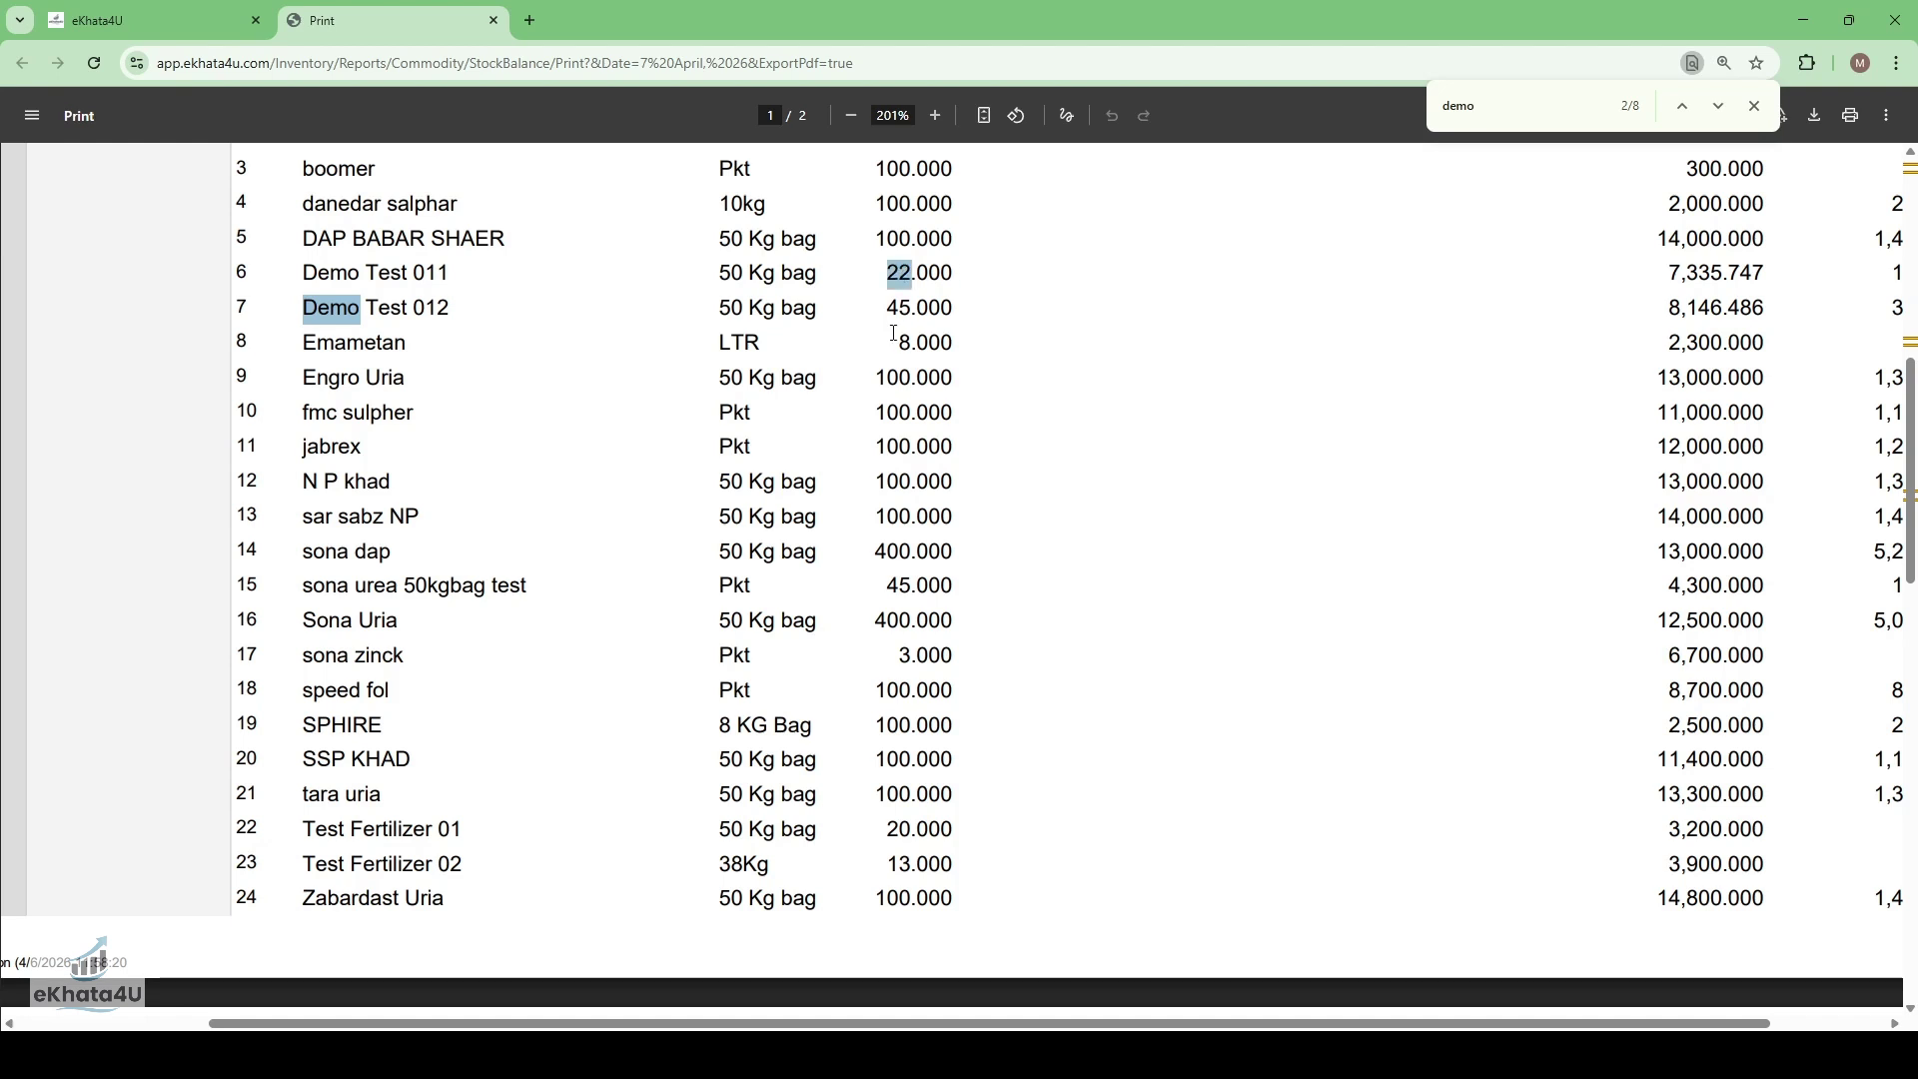
{"action": "left_click", "coordinate": [899, 317]}
- Return to the eKhata4U page, close the Stock Balance Report form and open the Item Ledger Report
{"action": "left_click", "coordinate": [116, 8]}
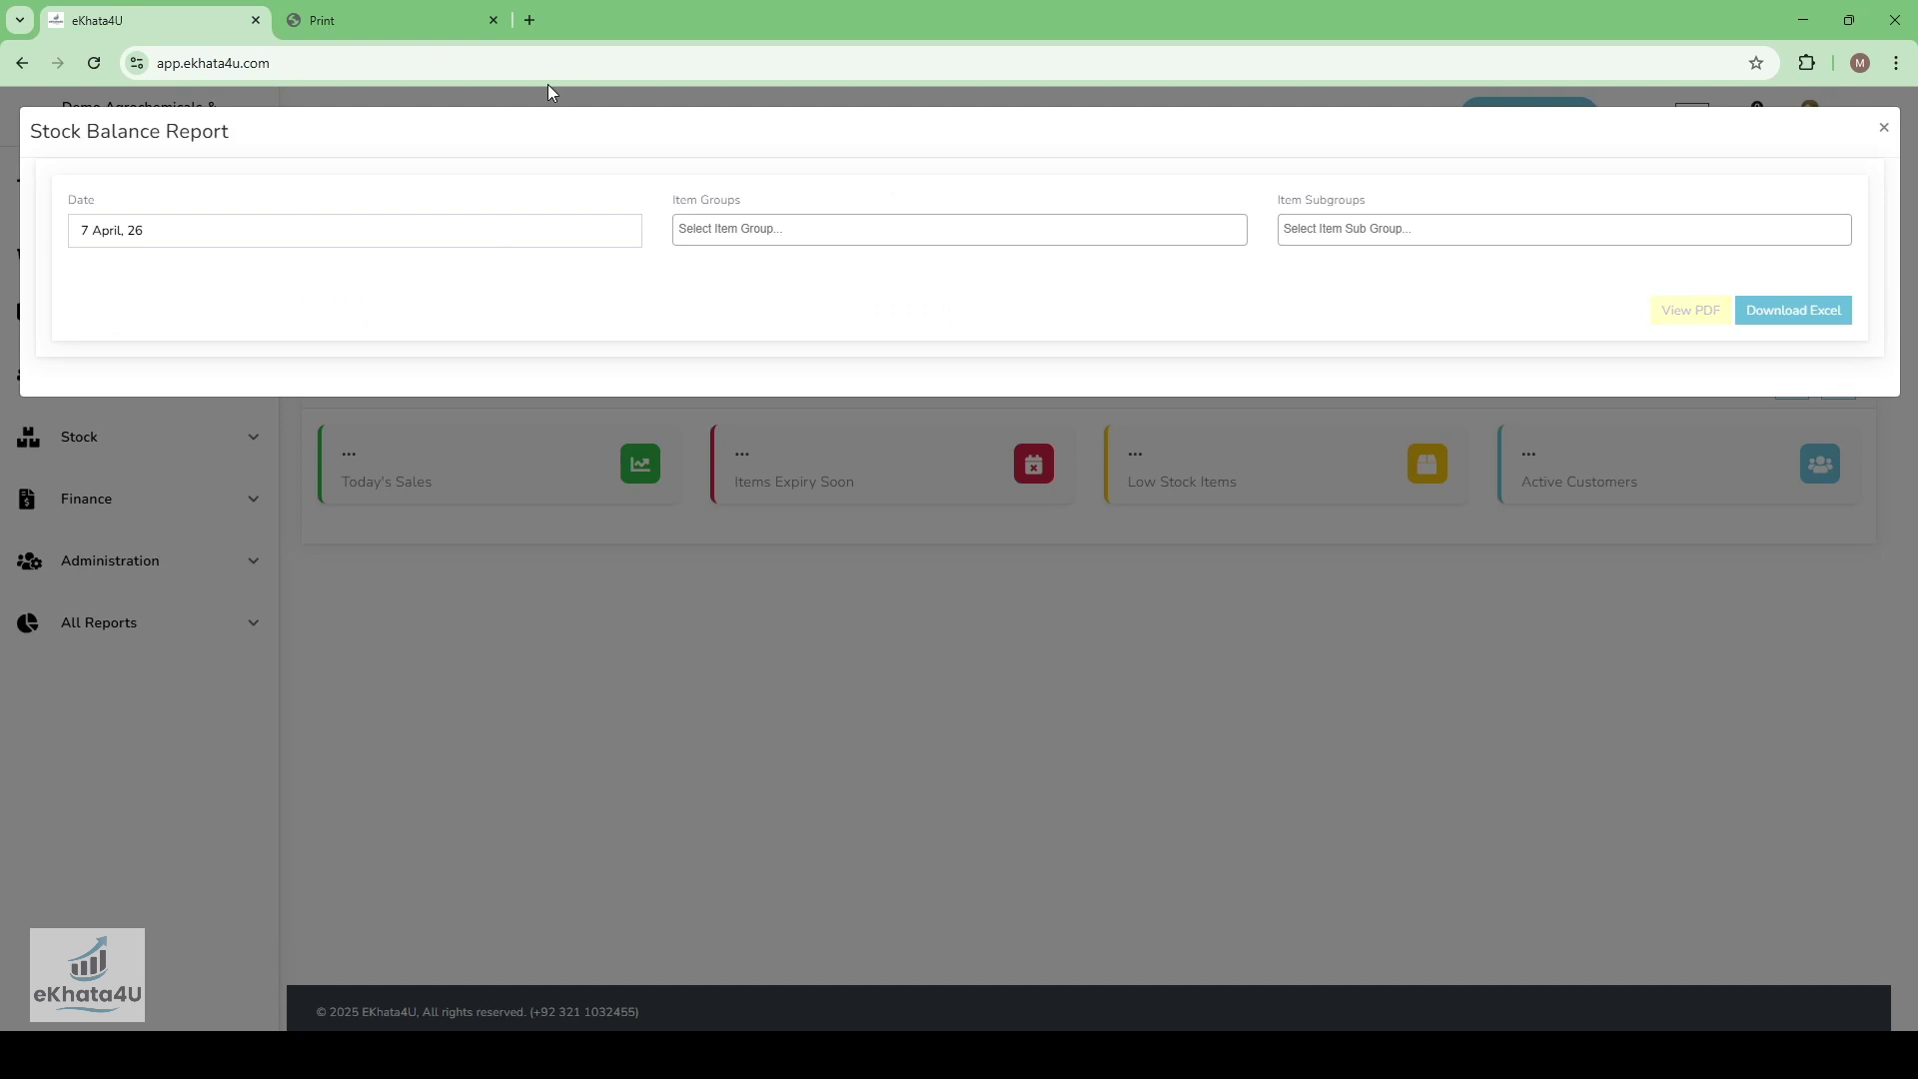
{"action": "left_click", "coordinate": [1882, 127]}
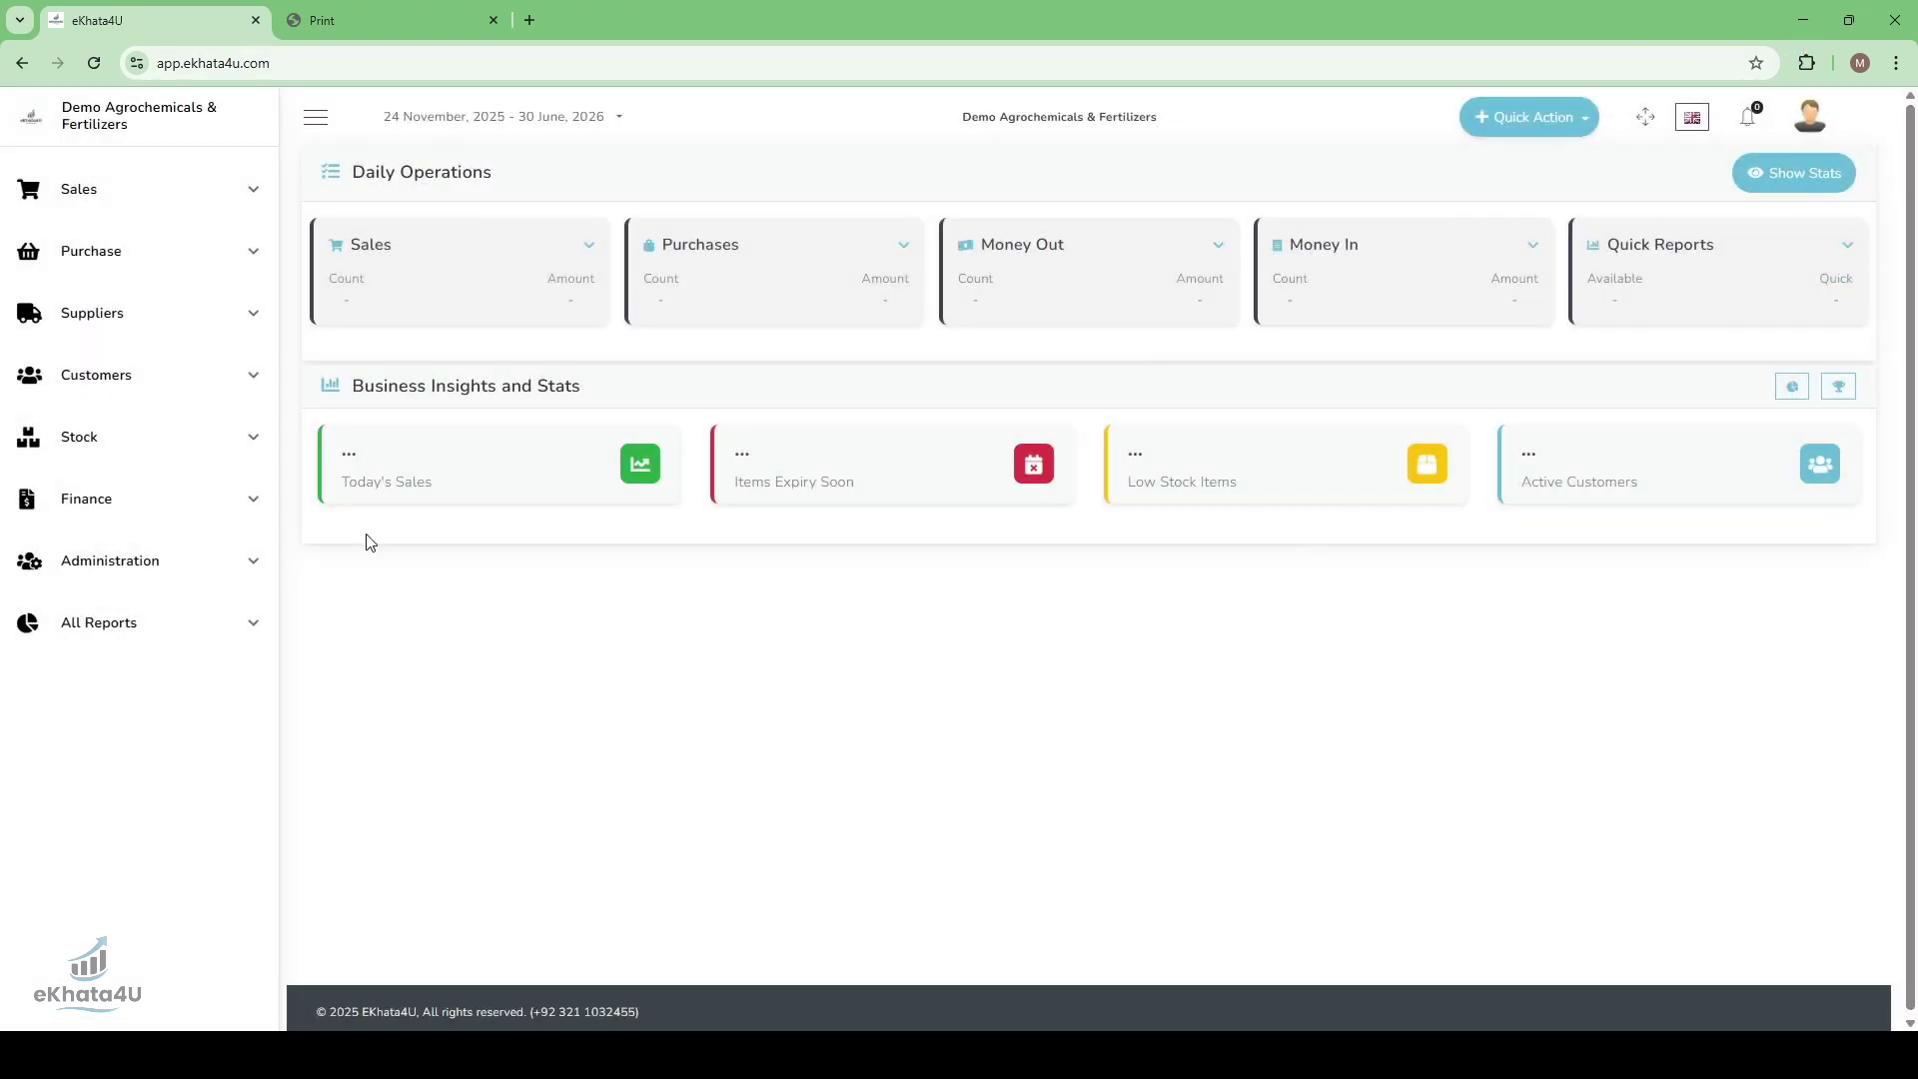
{"action": "left_click", "coordinate": [150, 648]}
{"action": "left_click", "coordinate": [147, 886]}
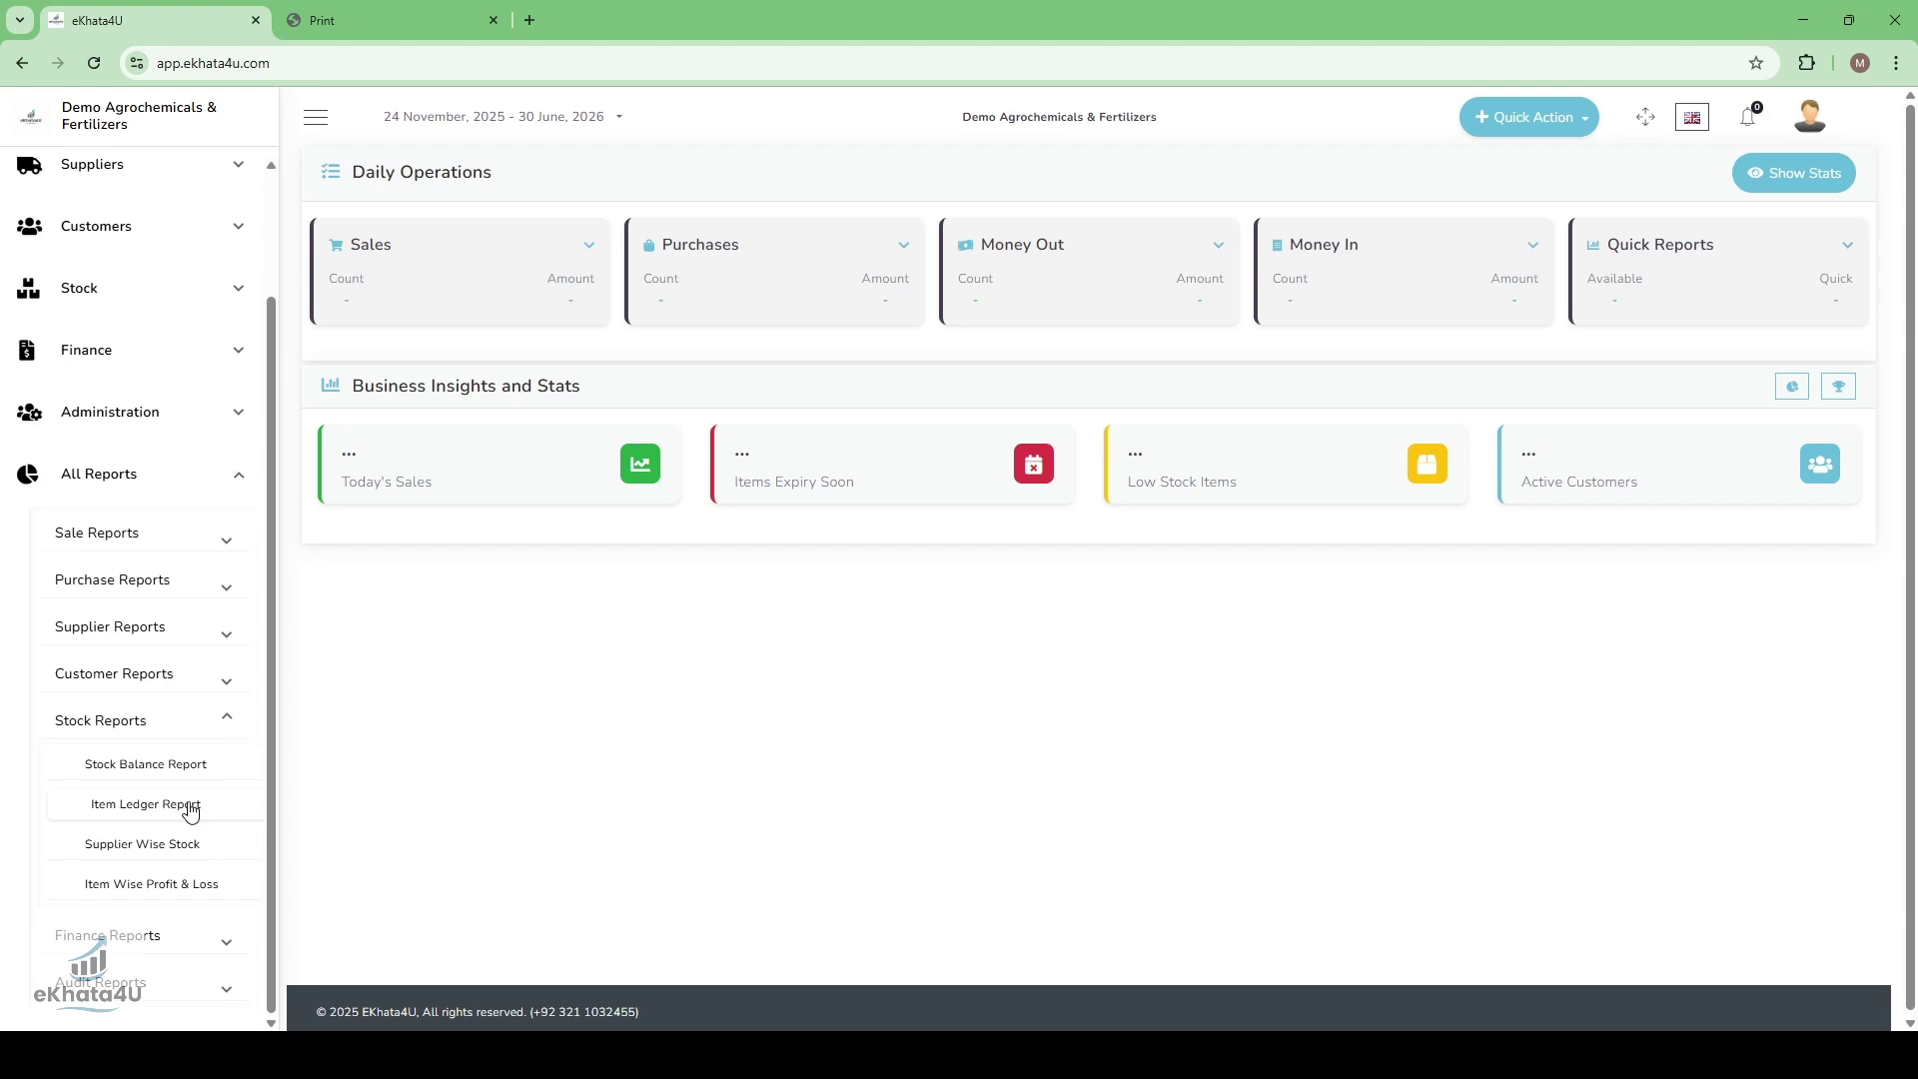
{"action": "left_click", "coordinate": [190, 809]}
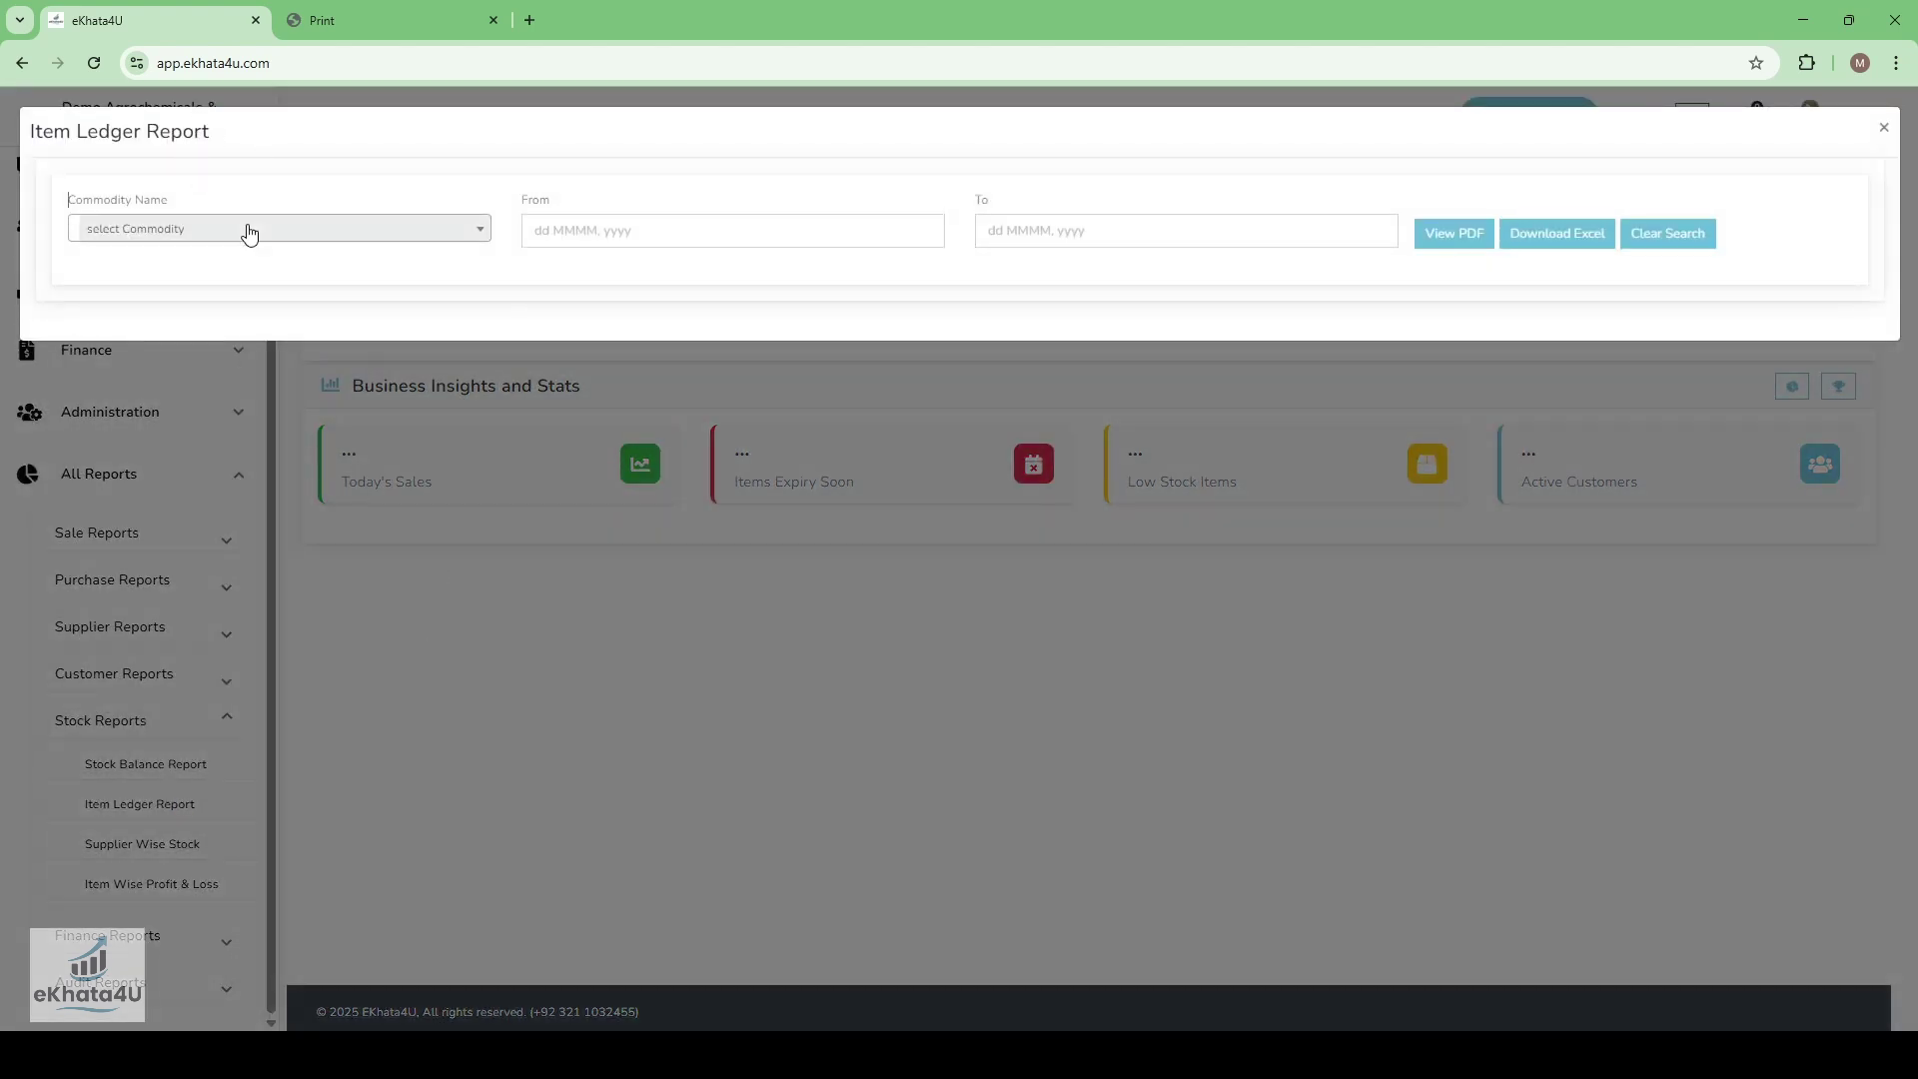
- Choose Demo Test 011 as the commodity and generate its item ledger as a PDF
{"action": "left_click_drag", "start_coordinate": [77, 201], "coordinate": [193, 240]}
{"action": "left_click", "coordinate": [196, 234]}
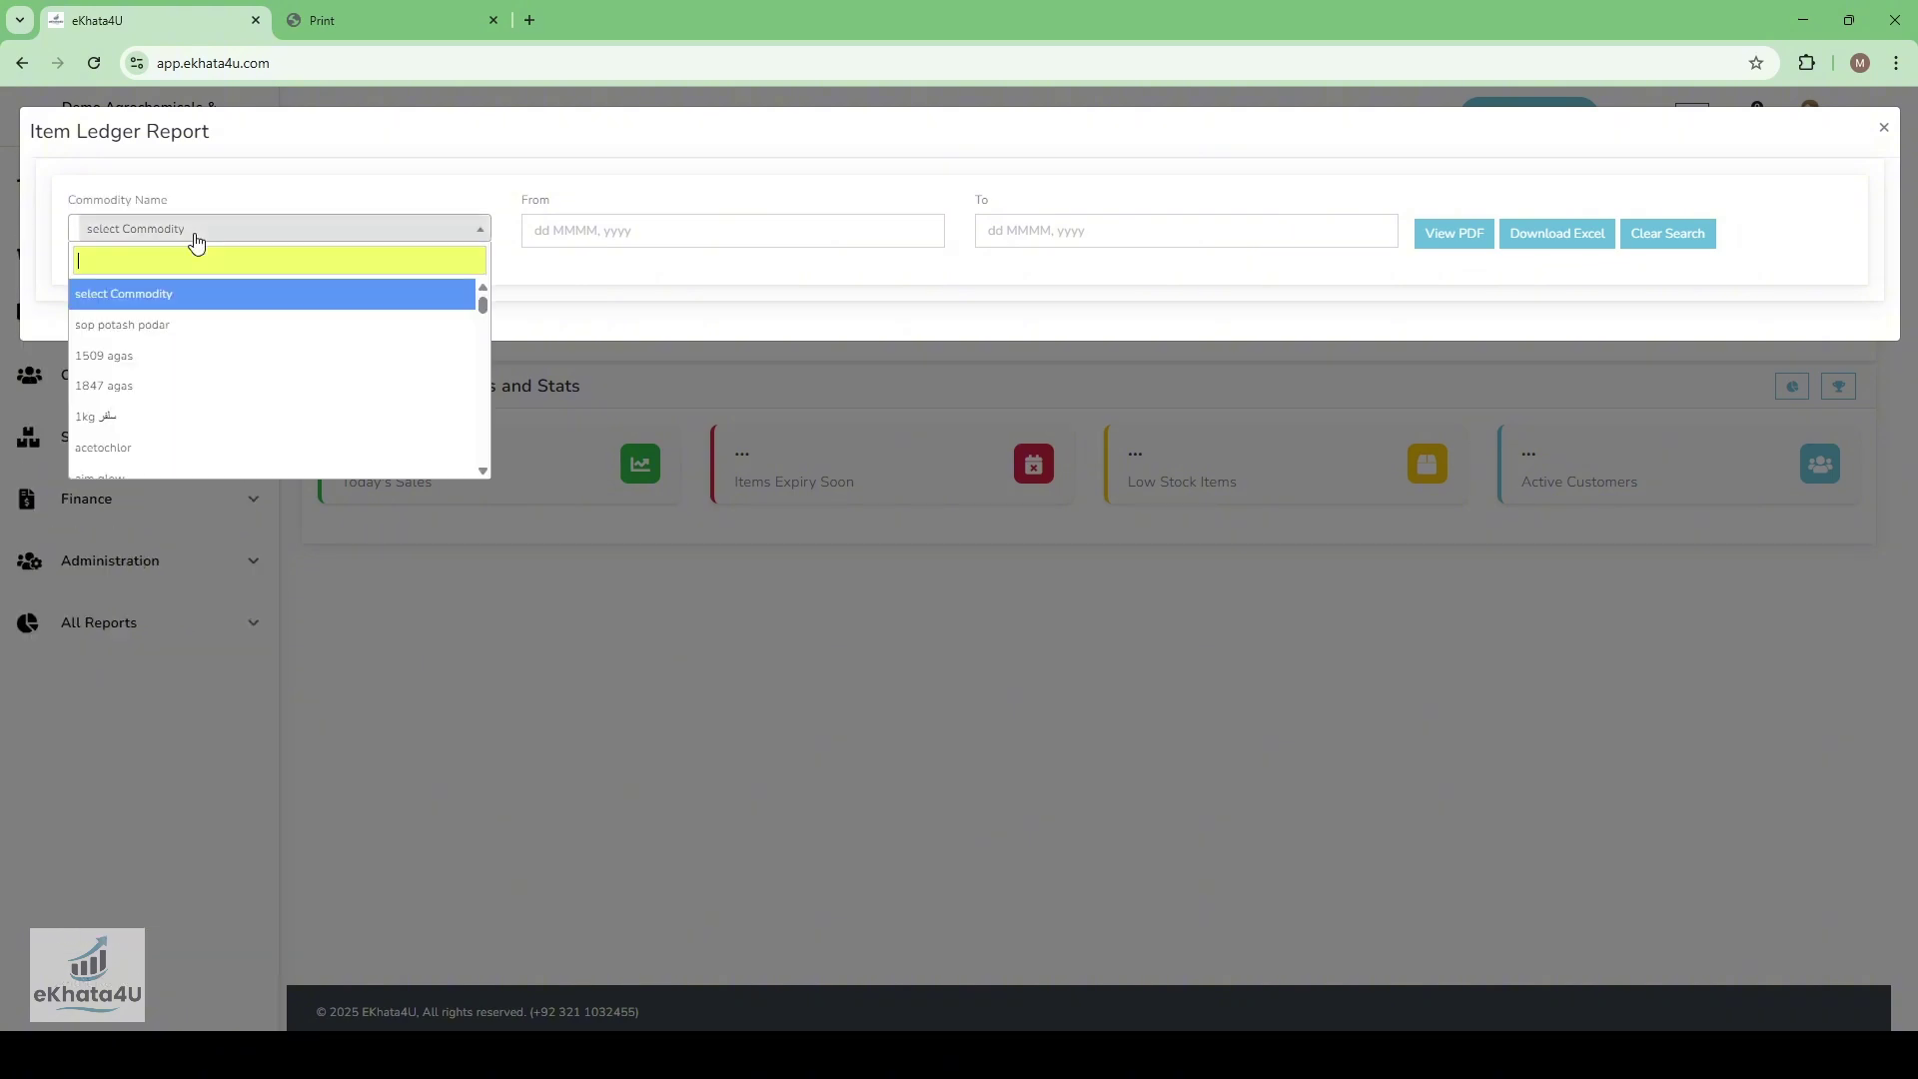
{"action": "type", "text": "demo"}
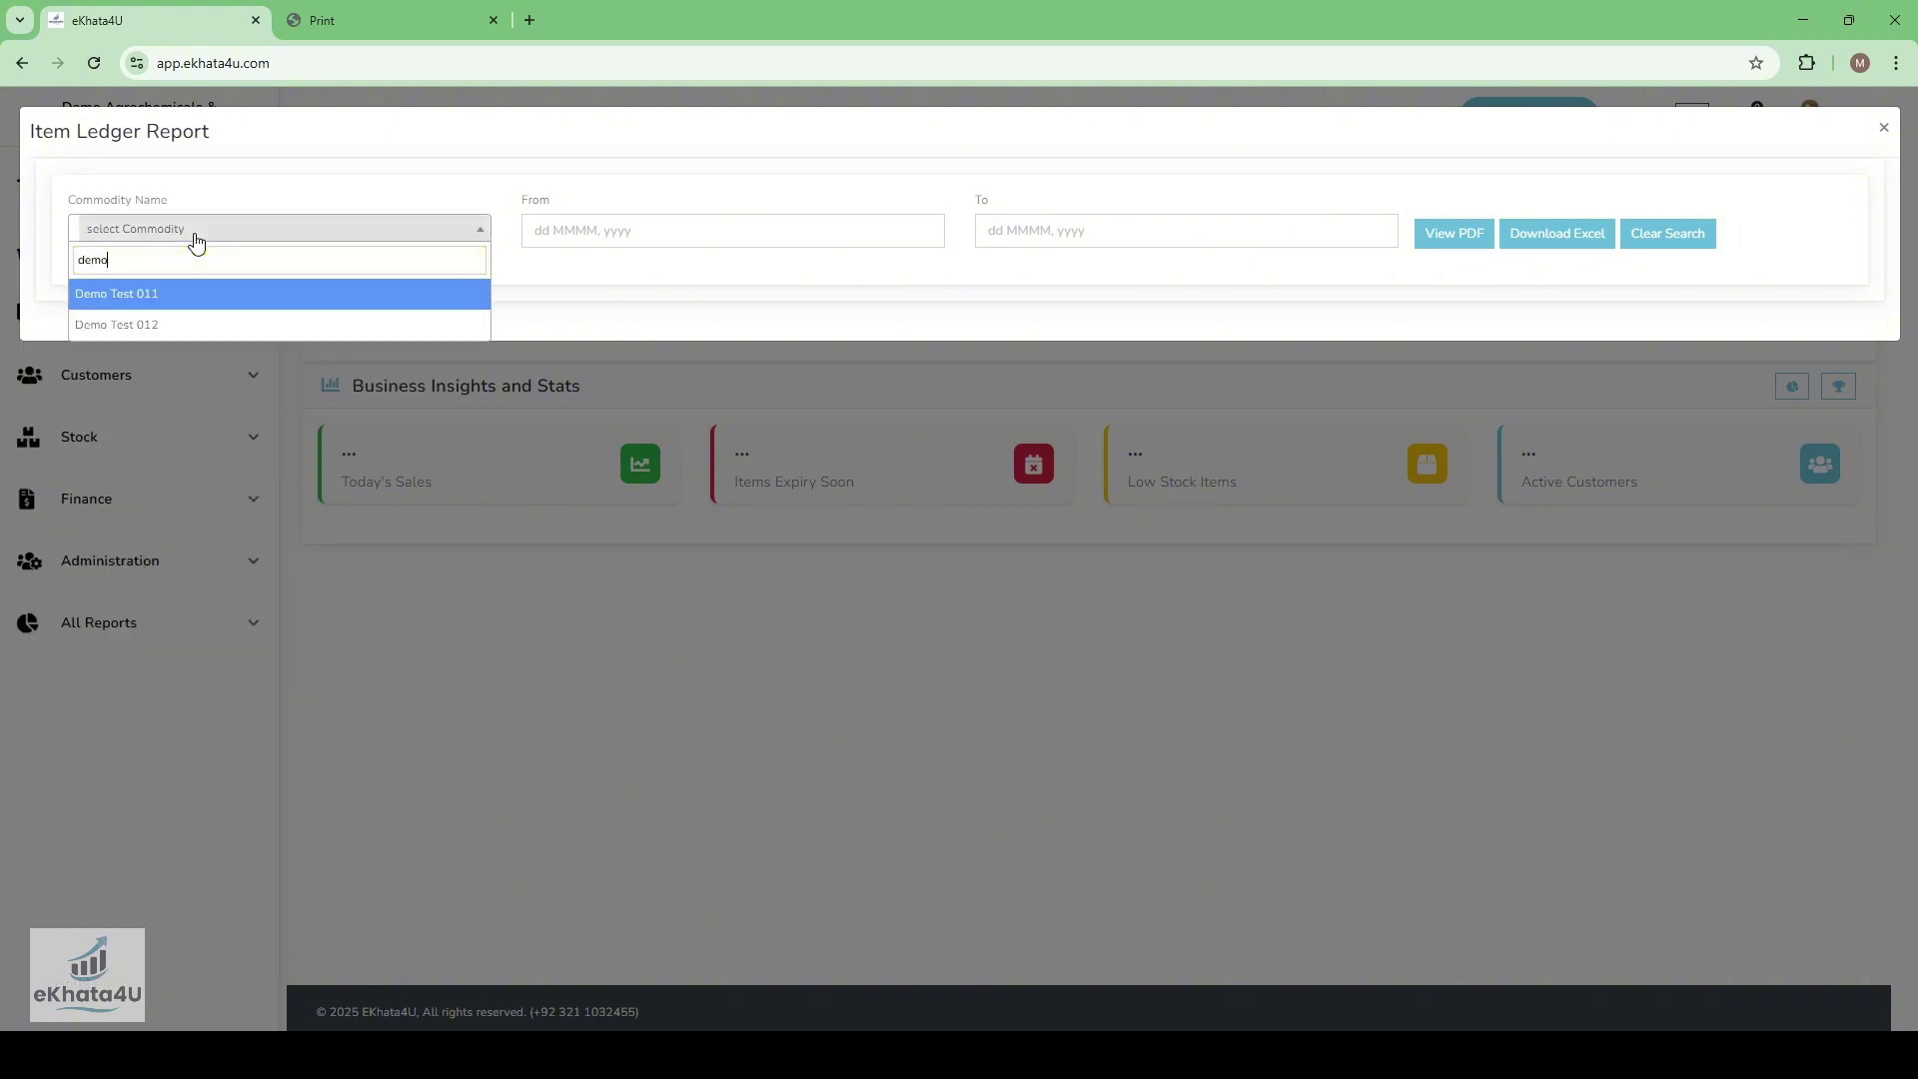
{"action": "left_click", "coordinate": [240, 294]}
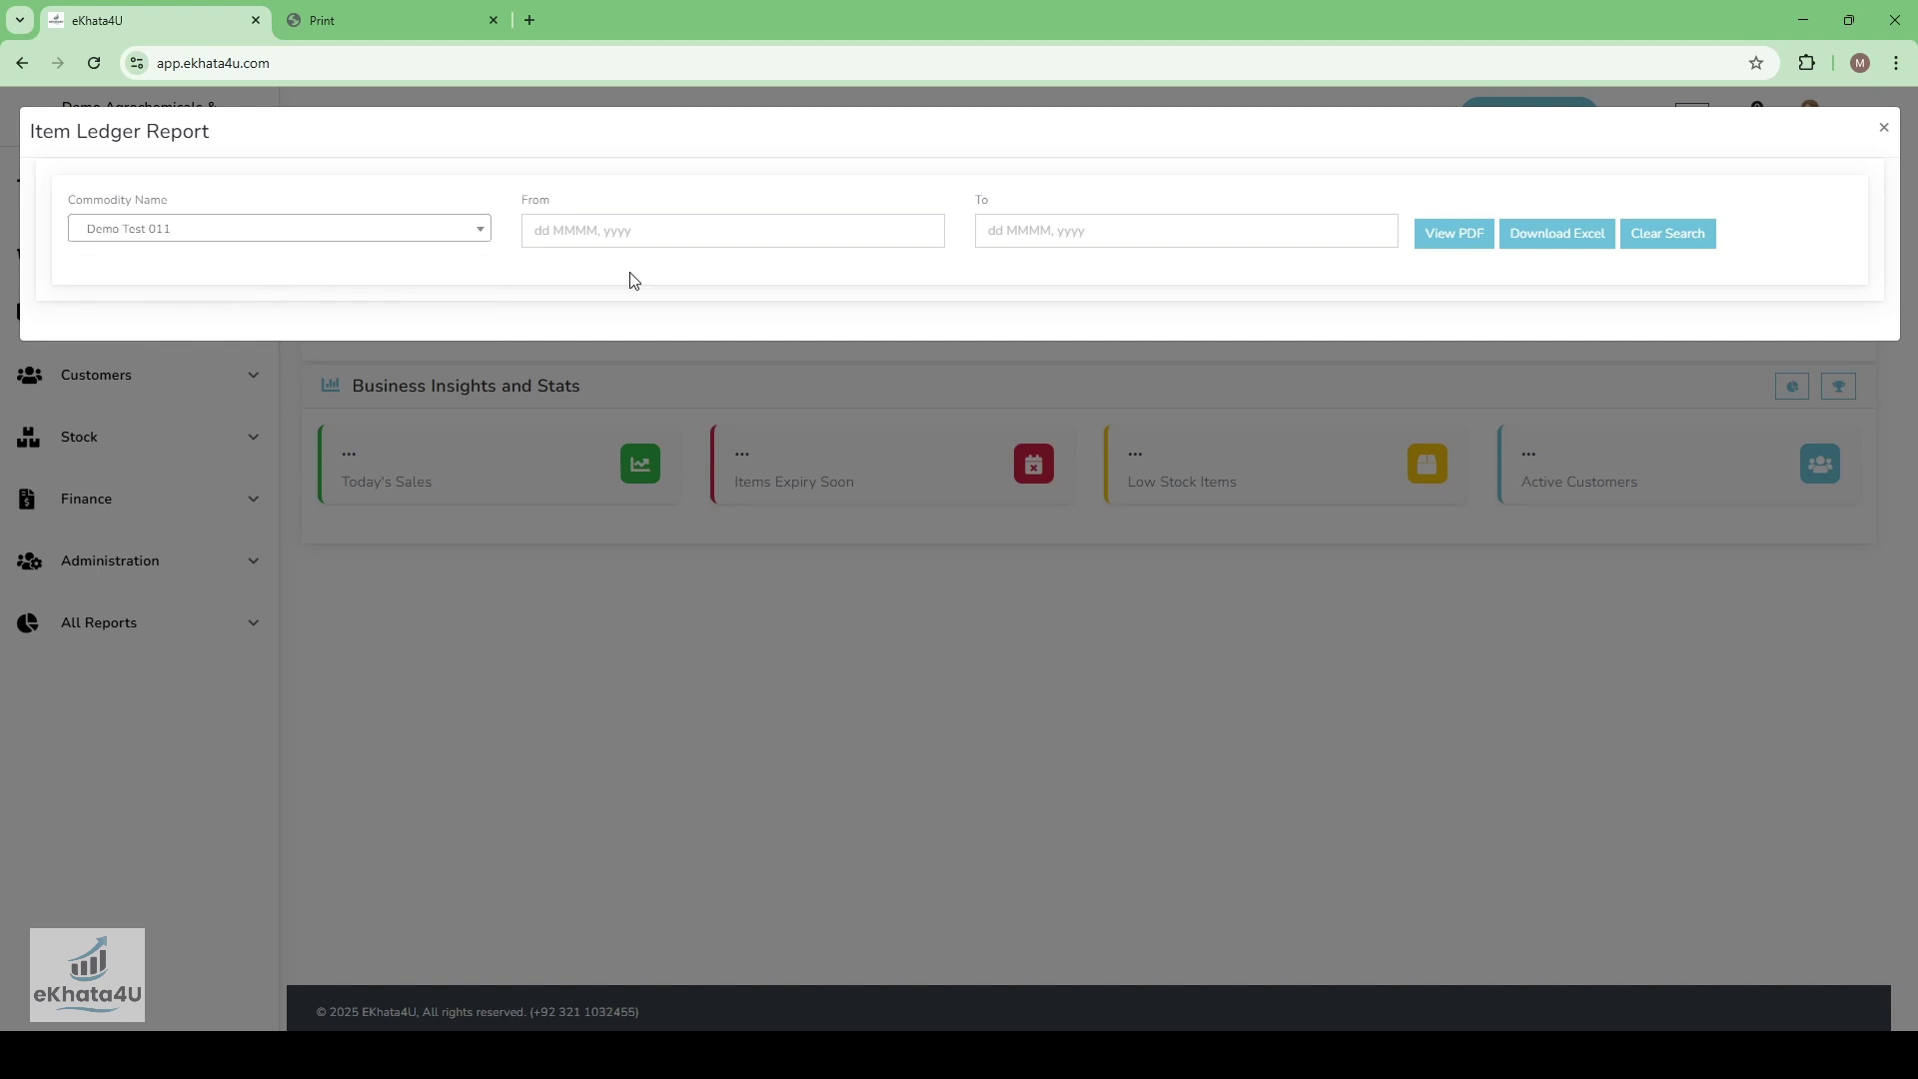
{"action": "left_click", "coordinate": [1468, 237]}
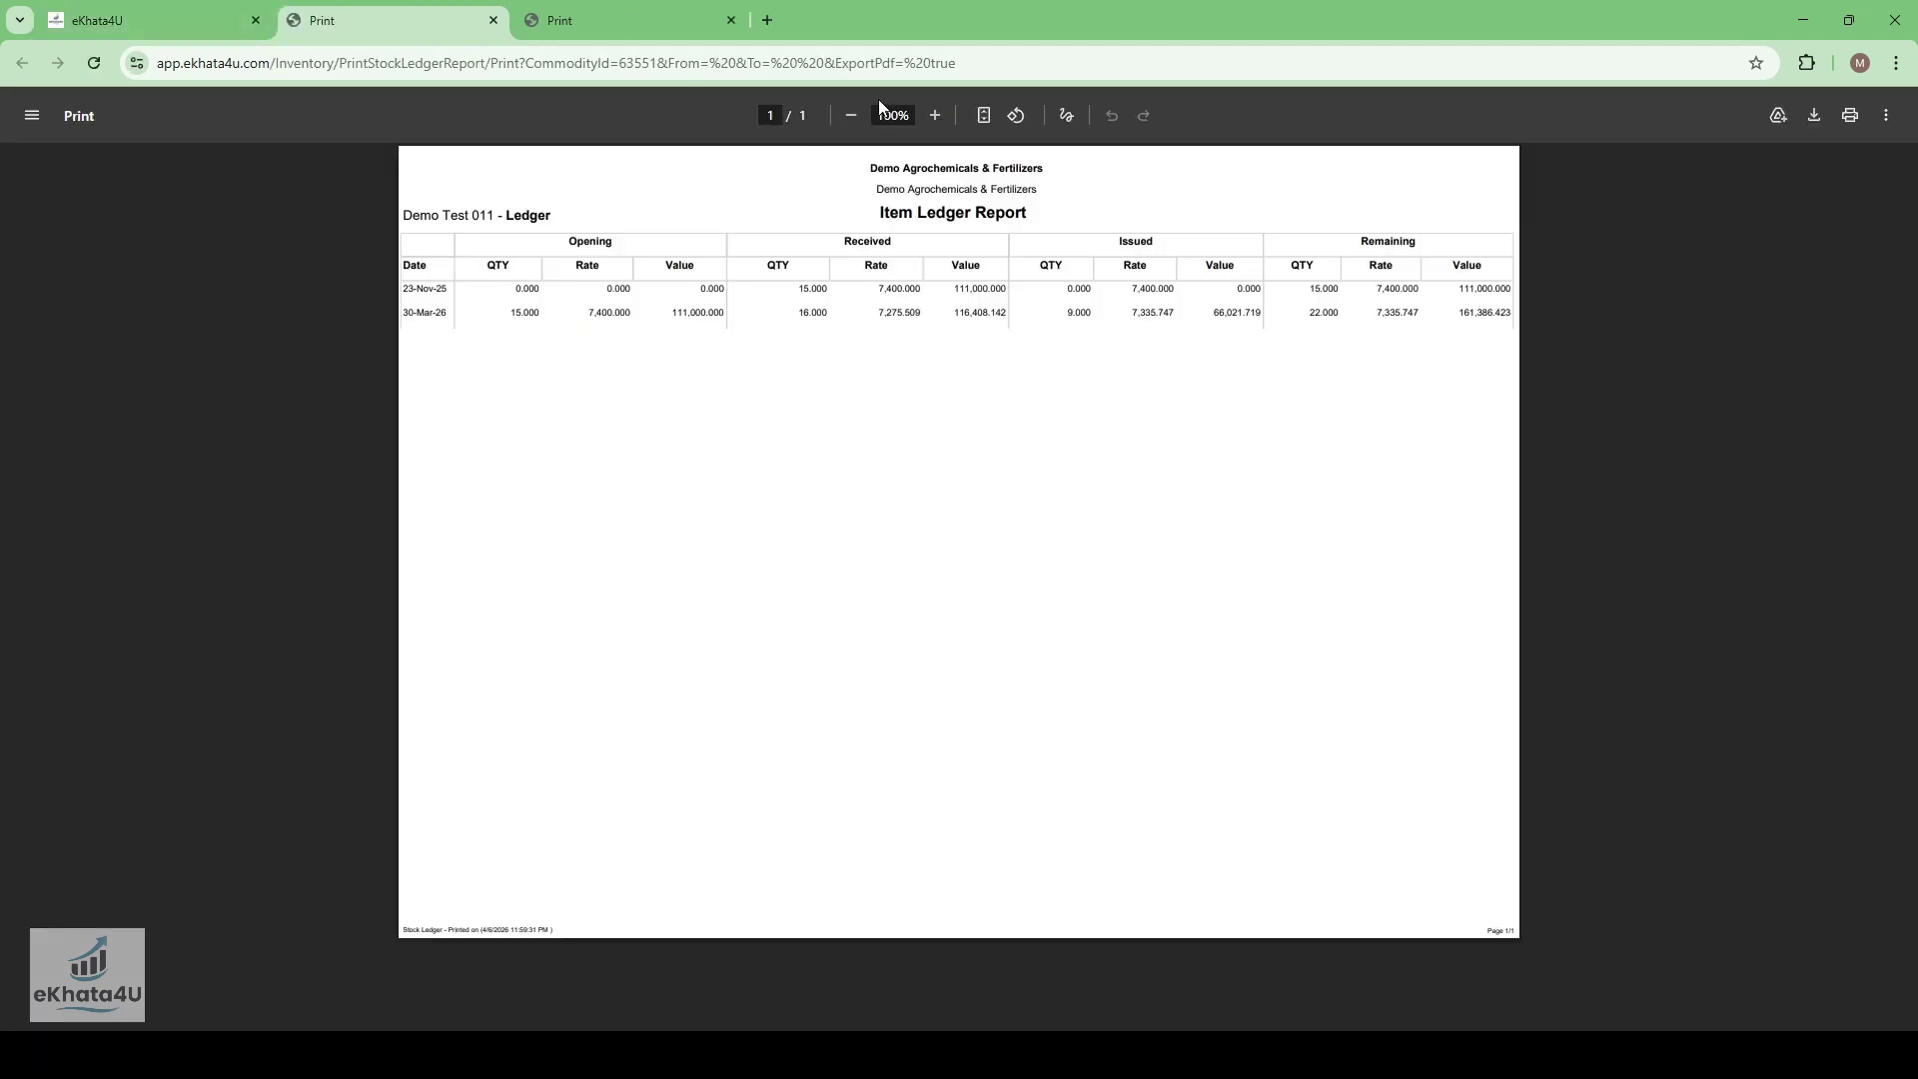
- Examine the received, issued and remaining figures of the ledger's 23-Nov-25 row at 150% zoom
{"action": "key", "text": "ctrl+a"}
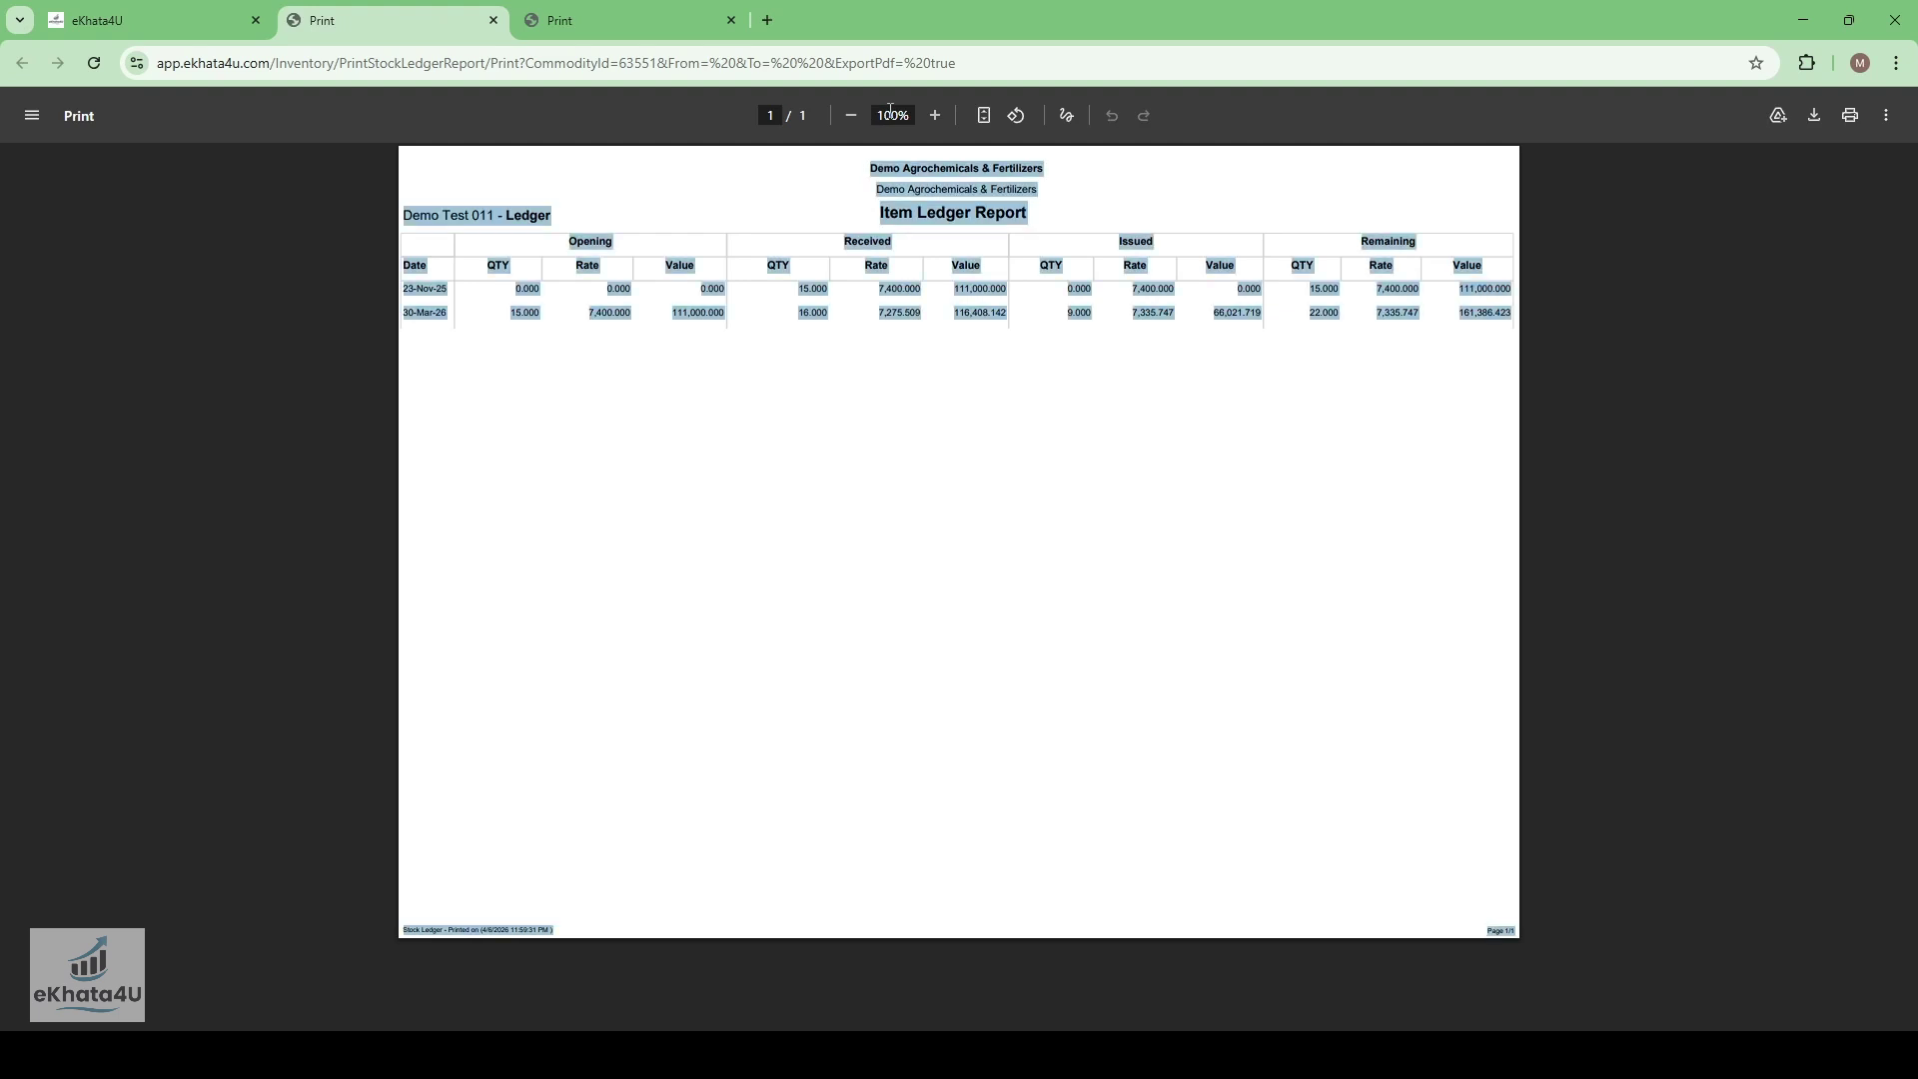
{"action": "left_click", "coordinate": [890, 112]}
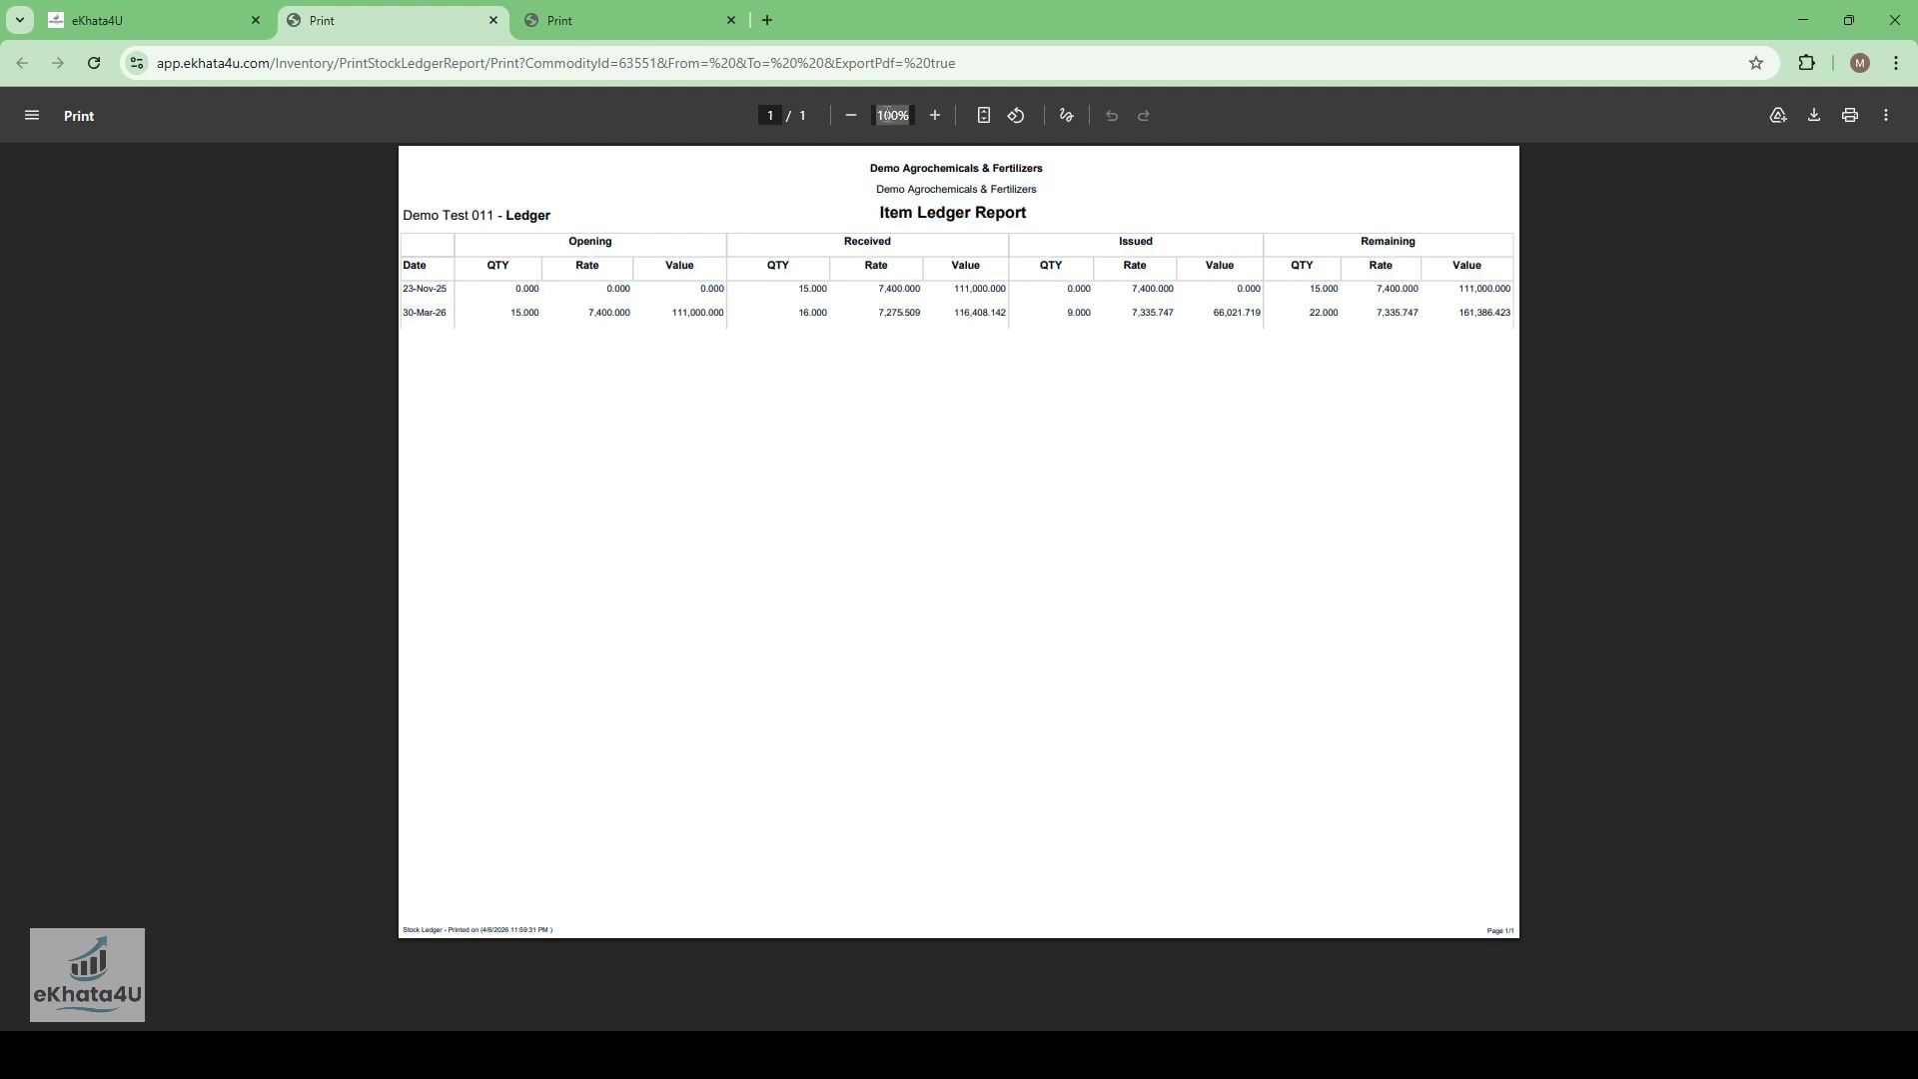
{"action": "type", "text": "150"}
{"action": "key", "text": "Return"}
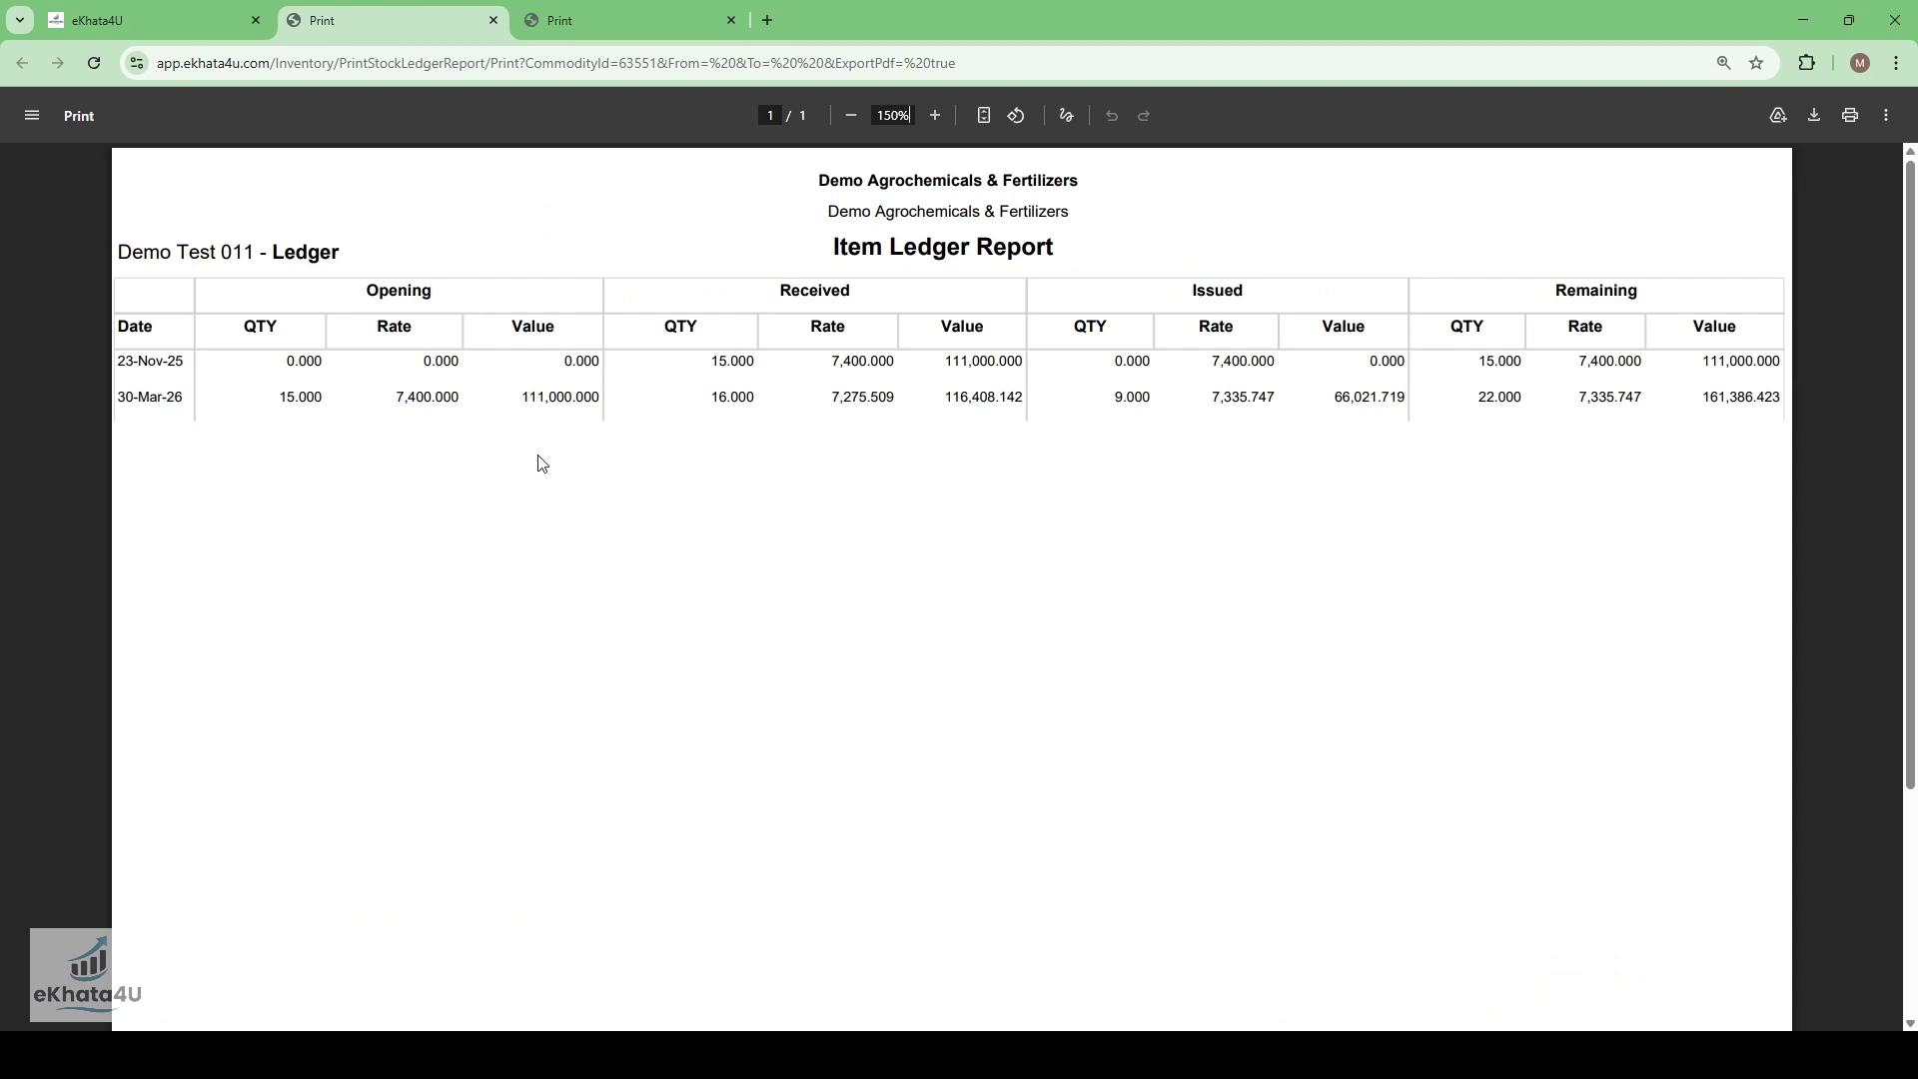
{"action": "left_click_drag", "start_coordinate": [118, 360], "coordinate": [187, 365]}
{"action": "left_click", "coordinate": [714, 364]}
{"action": "left_click_drag", "start_coordinate": [714, 364], "coordinate": [768, 359]}
{"action": "left_click", "coordinate": [757, 358]}
{"action": "left_click_drag", "start_coordinate": [1113, 360], "coordinate": [1154, 361]}
{"action": "left_click_drag", "start_coordinate": [1478, 360], "coordinate": [1765, 354]}
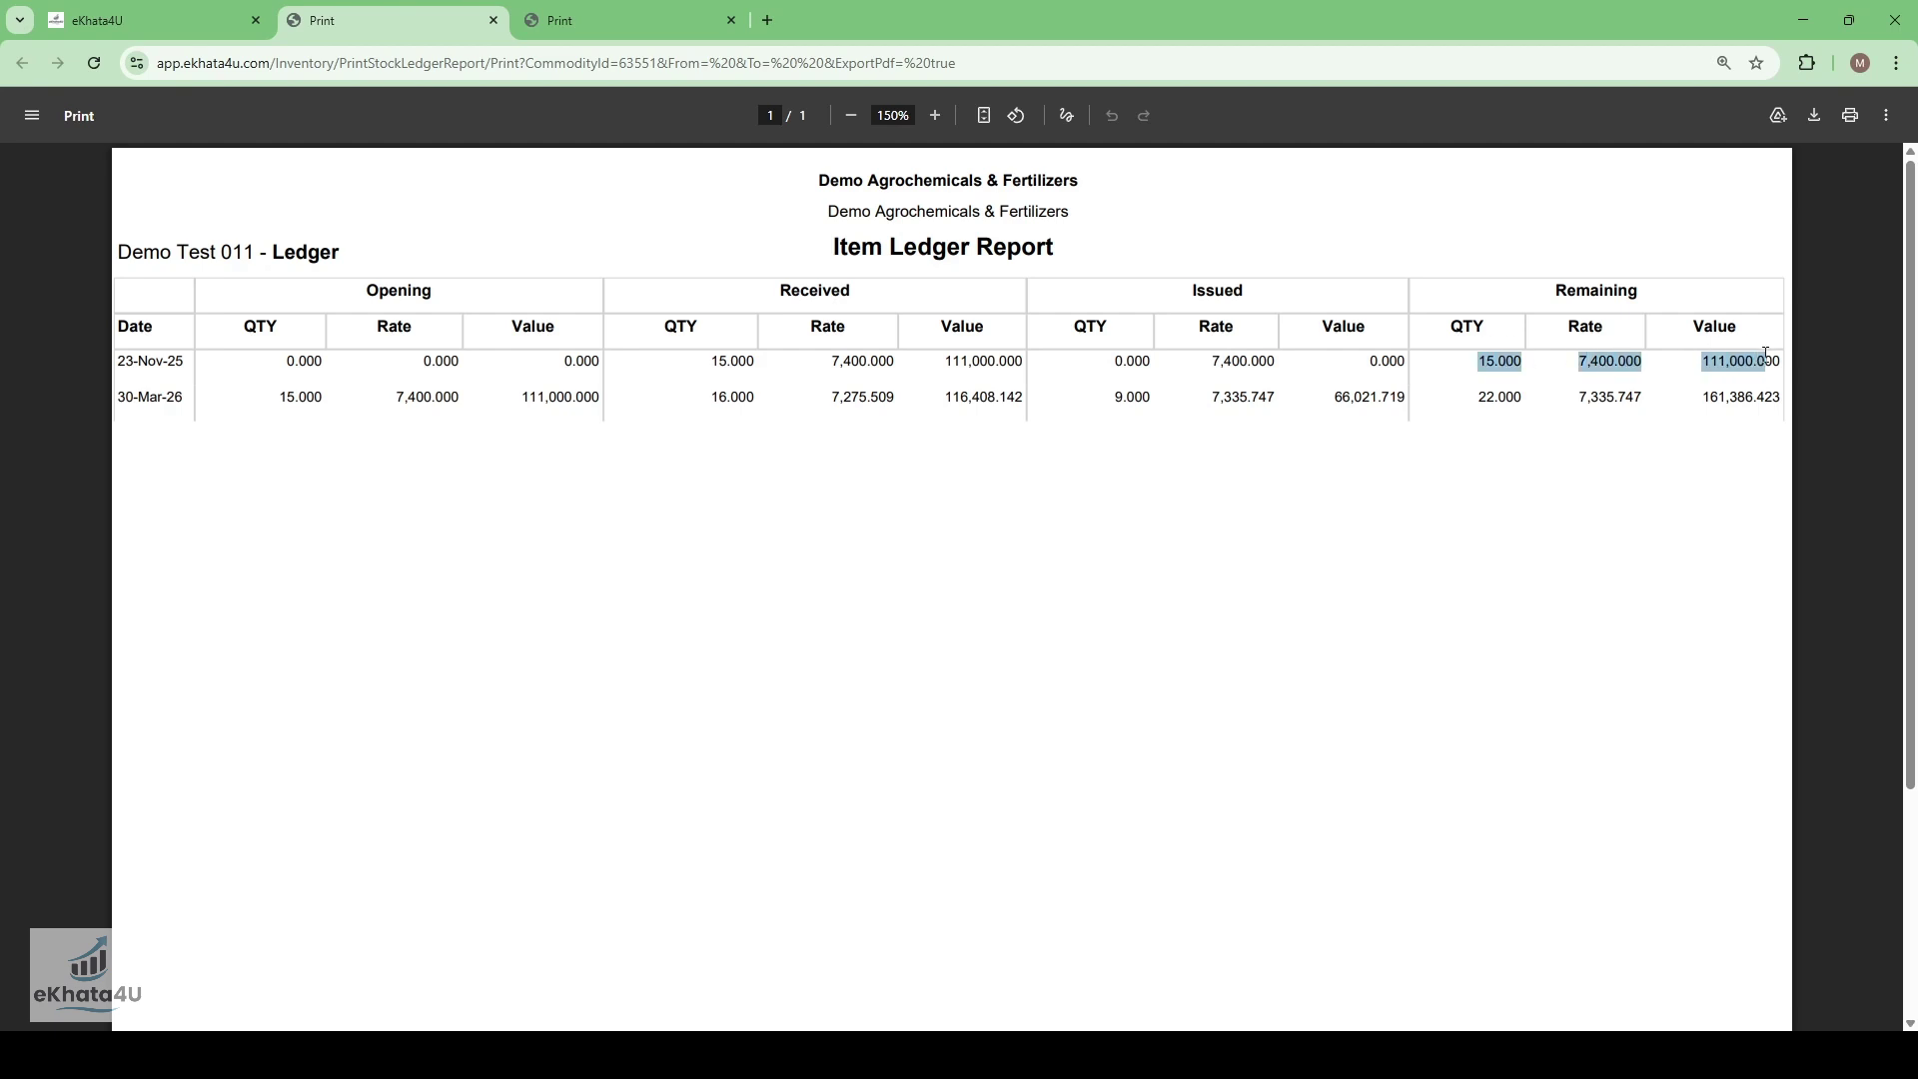
{"action": "left_click_drag", "start_coordinate": [1612, 354], "coordinate": [1591, 360]}
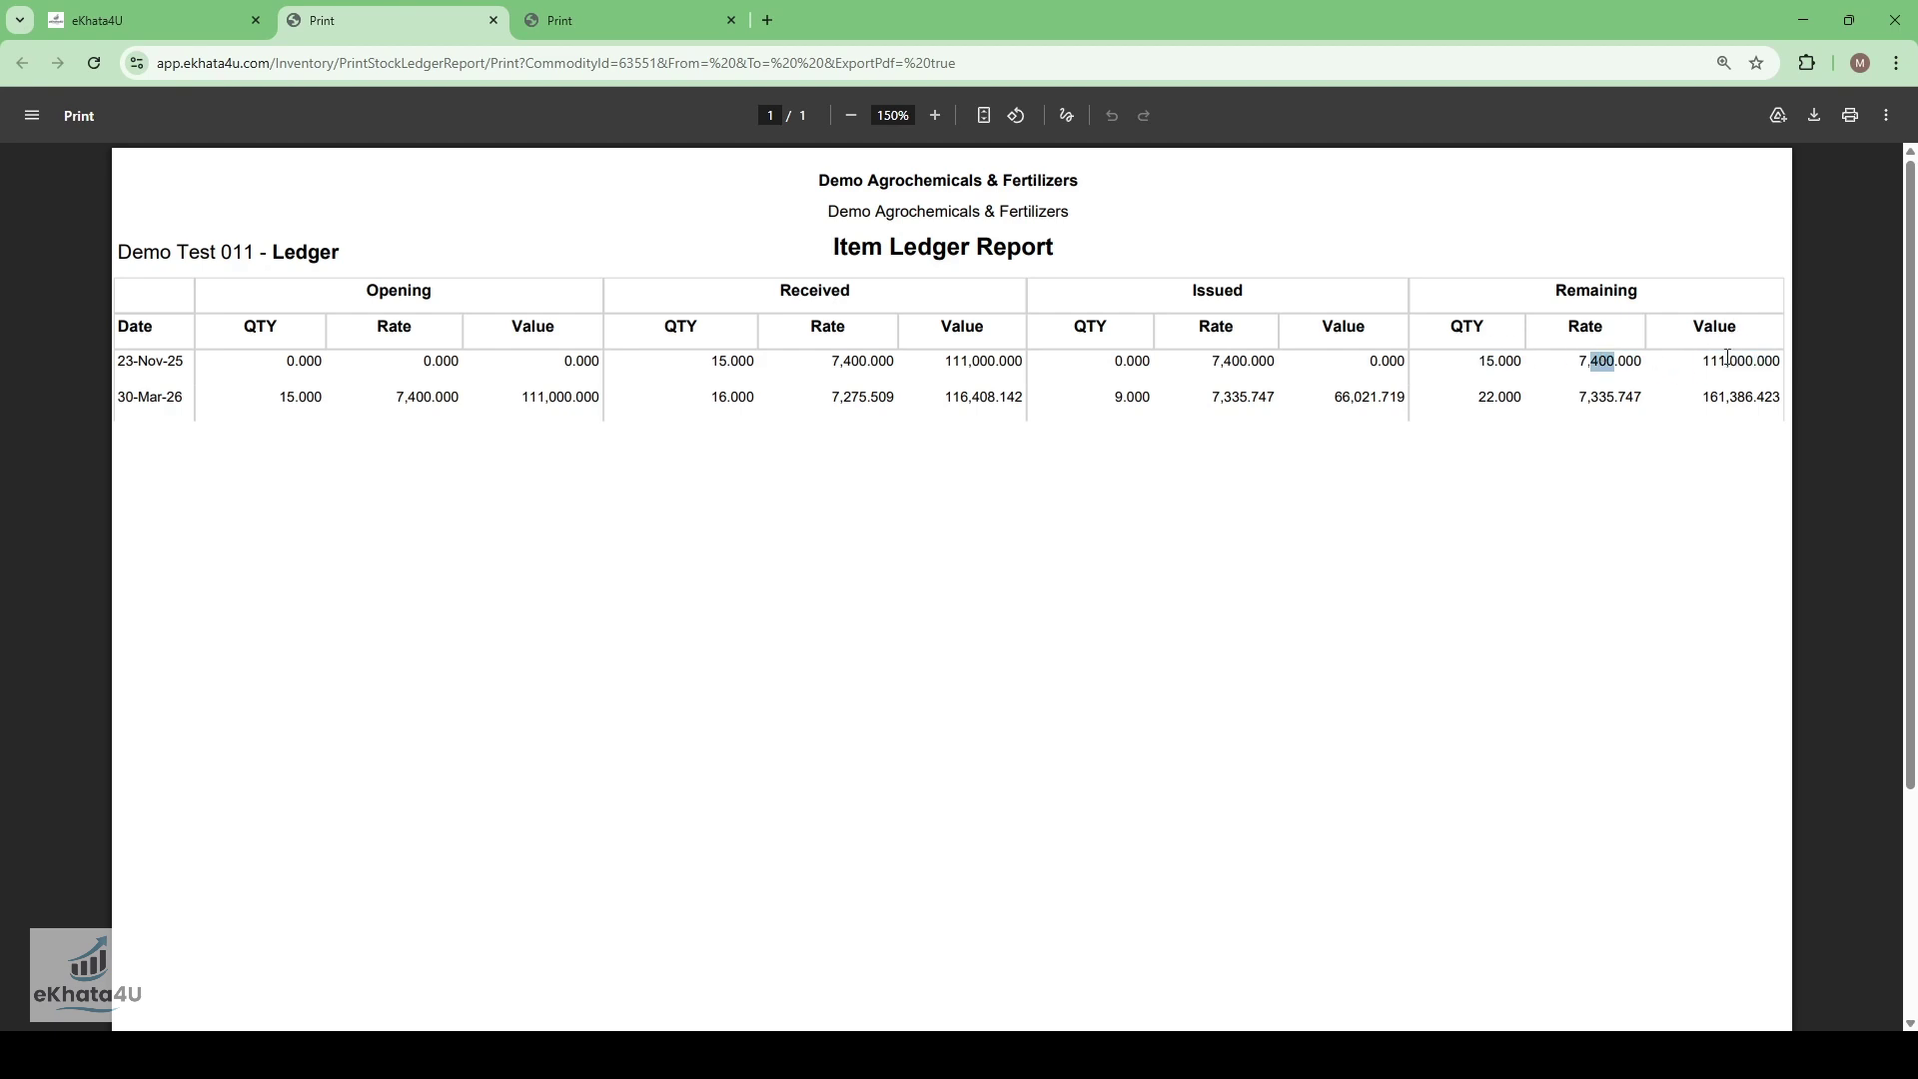
- Examine the opening, received, issued and remaining figures in the ledger's 30-Mar-26 row
{"action": "left_click_drag", "start_coordinate": [114, 397], "coordinate": [334, 396]}
{"action": "left_click_drag", "start_coordinate": [708, 399], "coordinate": [911, 390]}
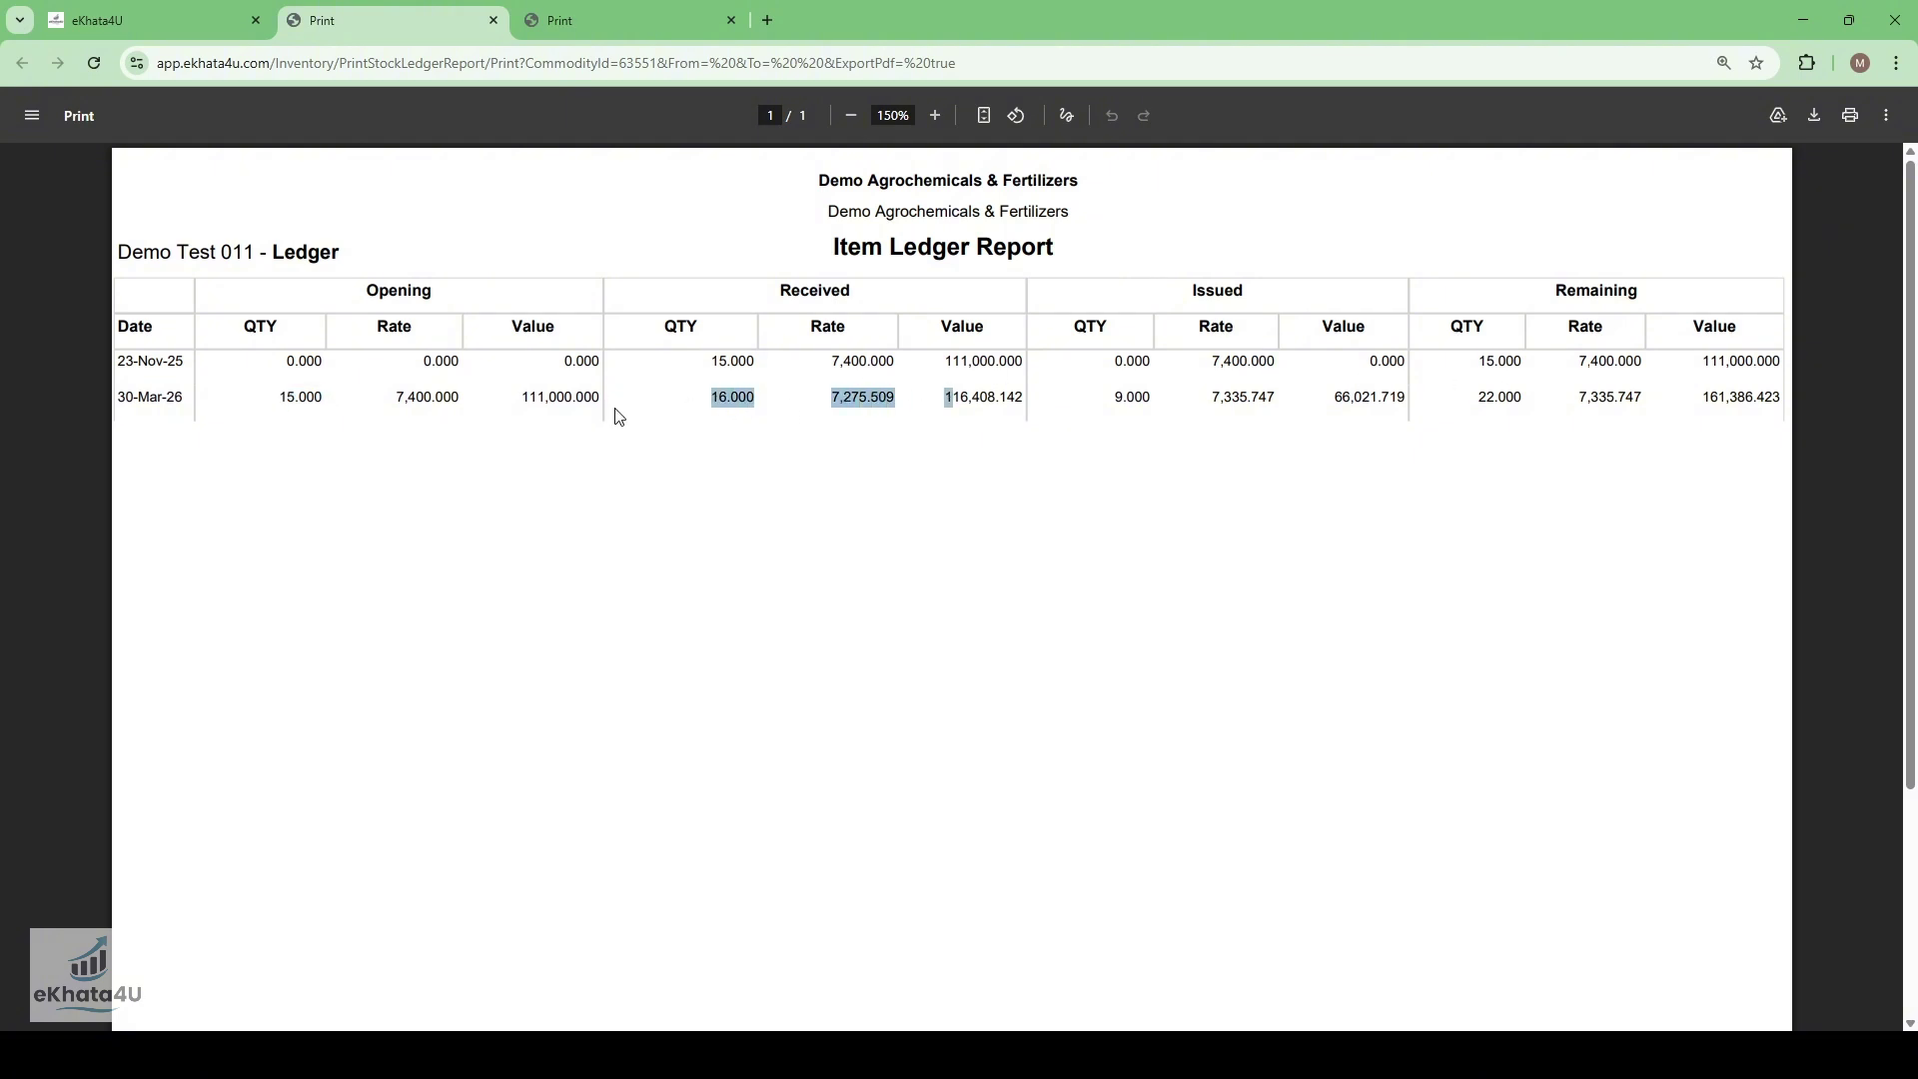
{"action": "left_click", "coordinate": [287, 397]}
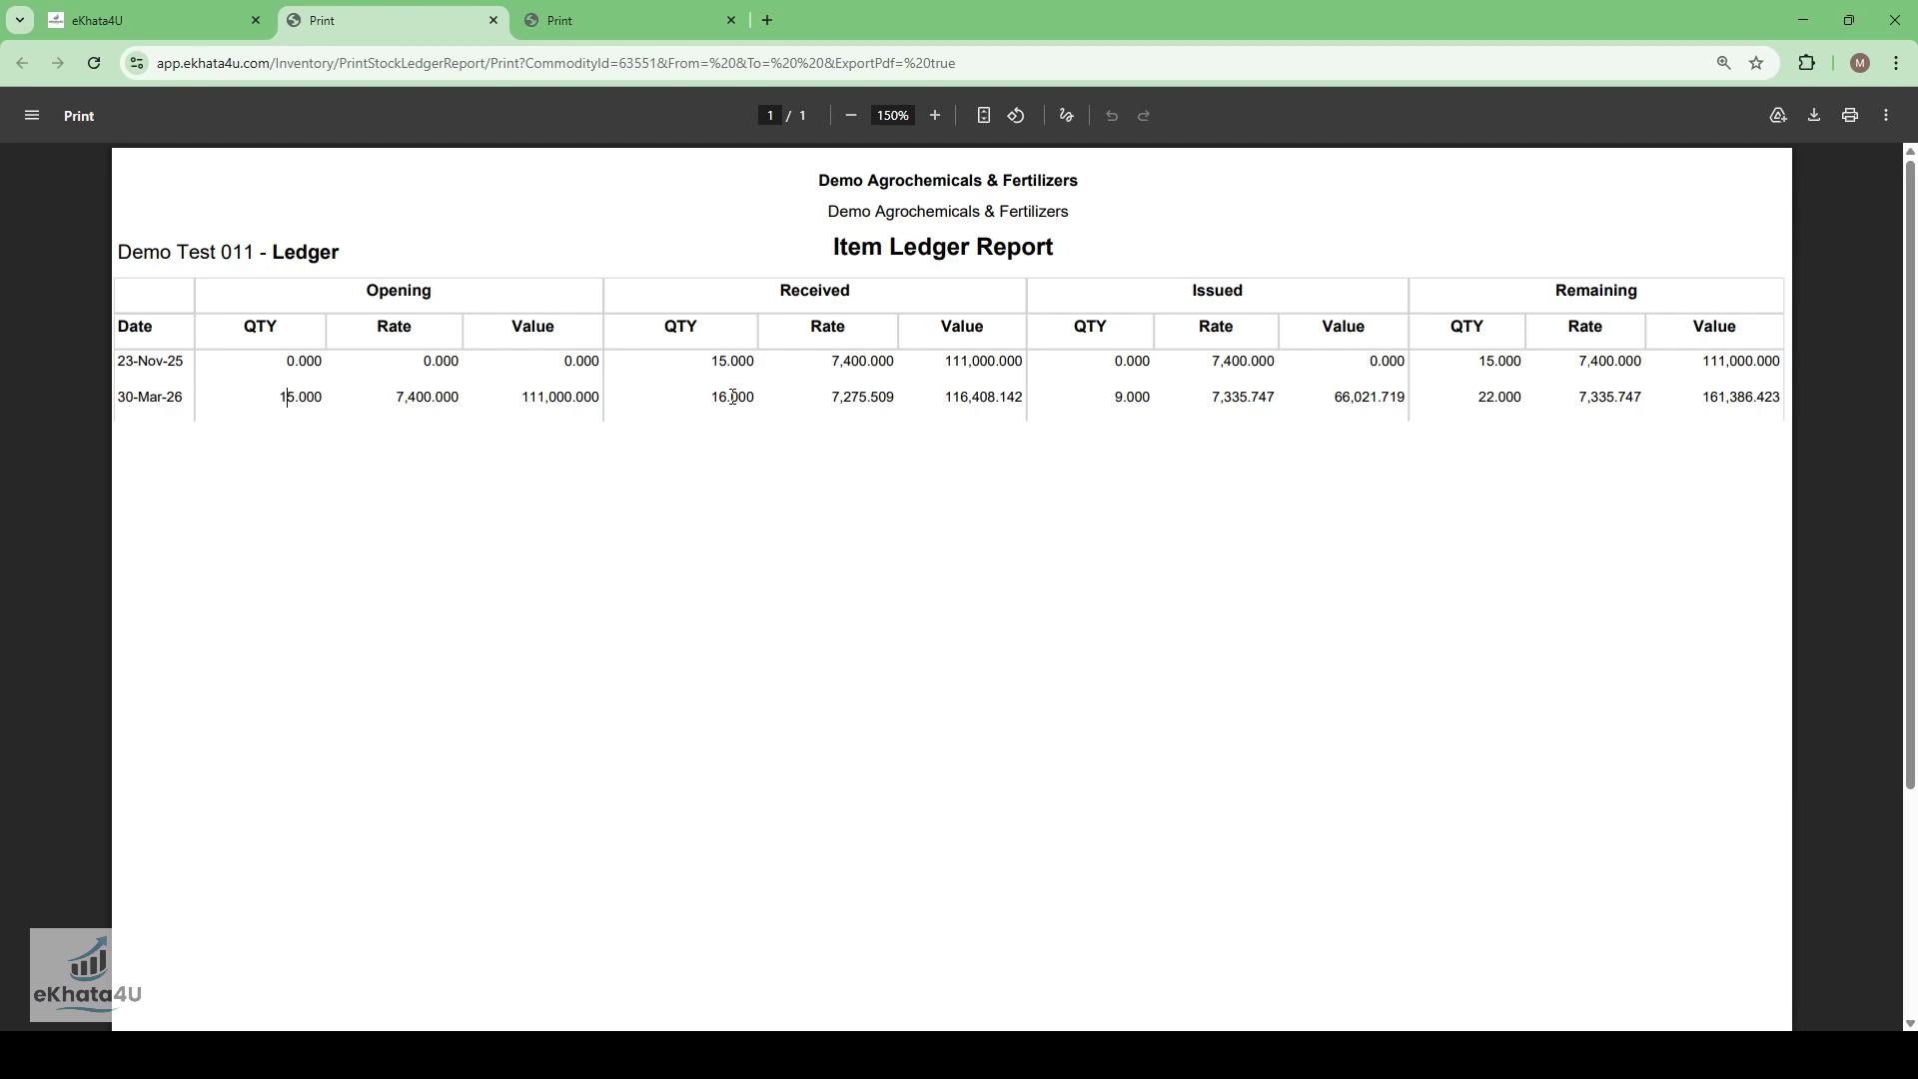
{"action": "left_click_drag", "start_coordinate": [1112, 398], "coordinate": [1156, 397]}
{"action": "left_click", "coordinate": [1141, 399]}
{"action": "left_click_drag", "start_coordinate": [1117, 400], "coordinate": [1149, 398]}
{"action": "left_click_drag", "start_coordinate": [1478, 399], "coordinate": [1525, 395]}
{"action": "left_click_drag", "start_coordinate": [709, 398], "coordinate": [875, 406]}
{"action": "double_click", "coordinate": [862, 398]}
{"action": "left_click", "coordinate": [834, 446]}
- Return to the eKhata4U page and close the Item Ledger Report form
{"action": "left_click", "coordinate": [158, 9]}
{"action": "left_click", "coordinate": [1882, 130]}
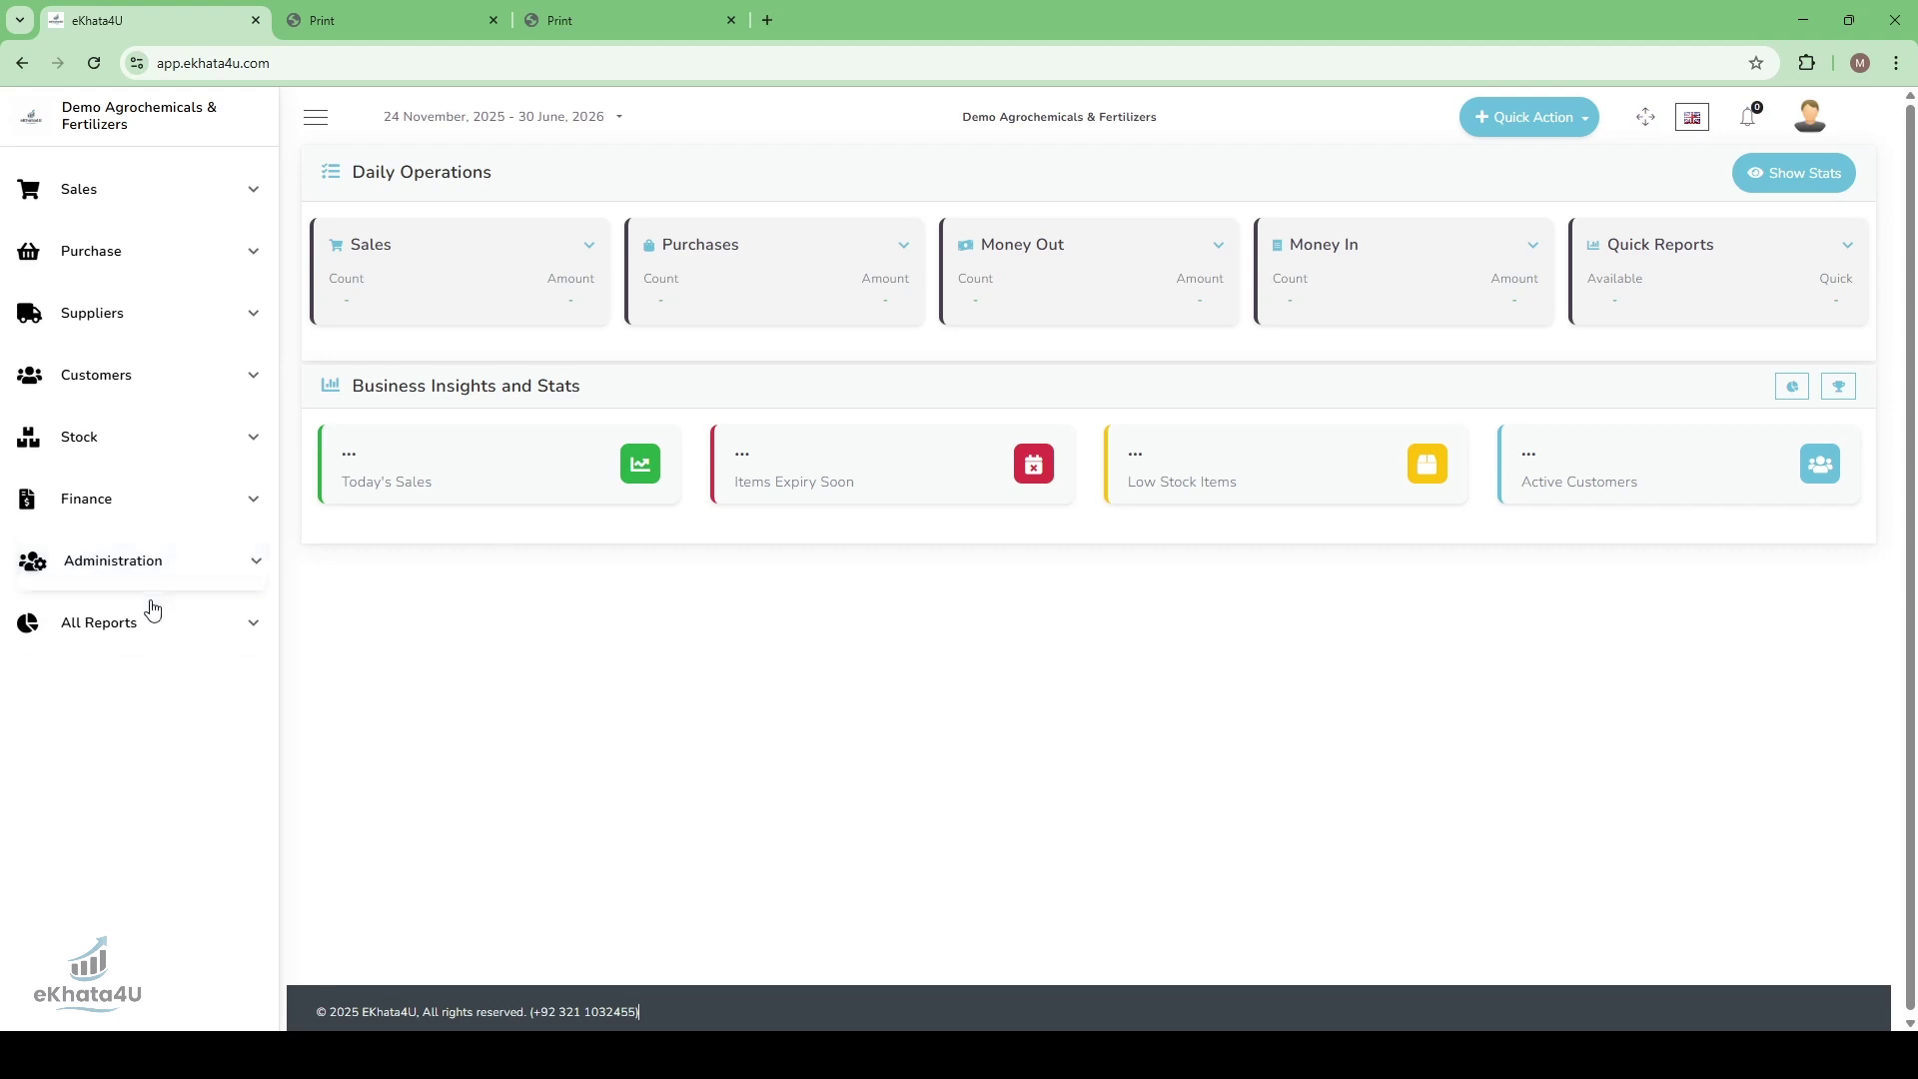
- Open the Supplier Wise Stock report form from the stock reports
{"action": "left_click", "coordinate": [150, 620]}
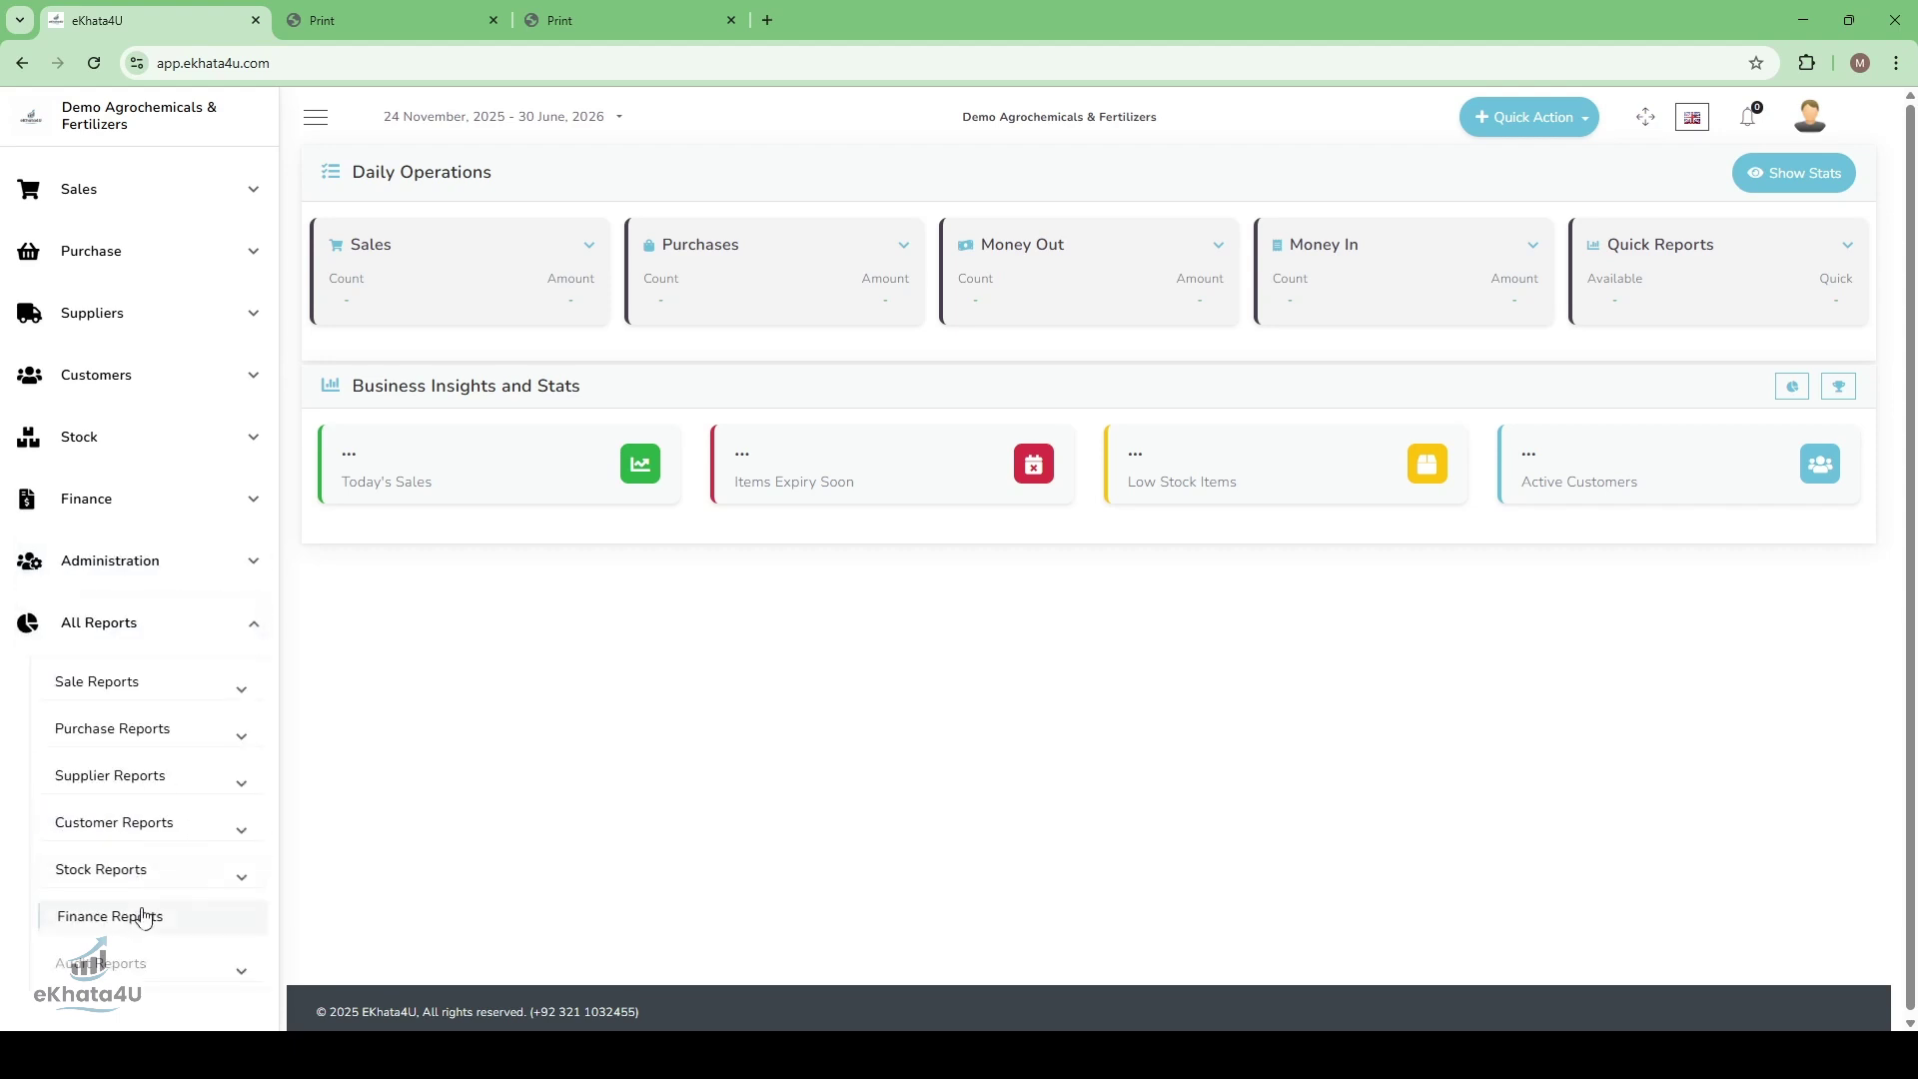
{"action": "left_click", "coordinate": [140, 871]}
{"action": "scroll", "coordinate": [150, 880], "scroll_direction": "down", "scroll_amount": 2}
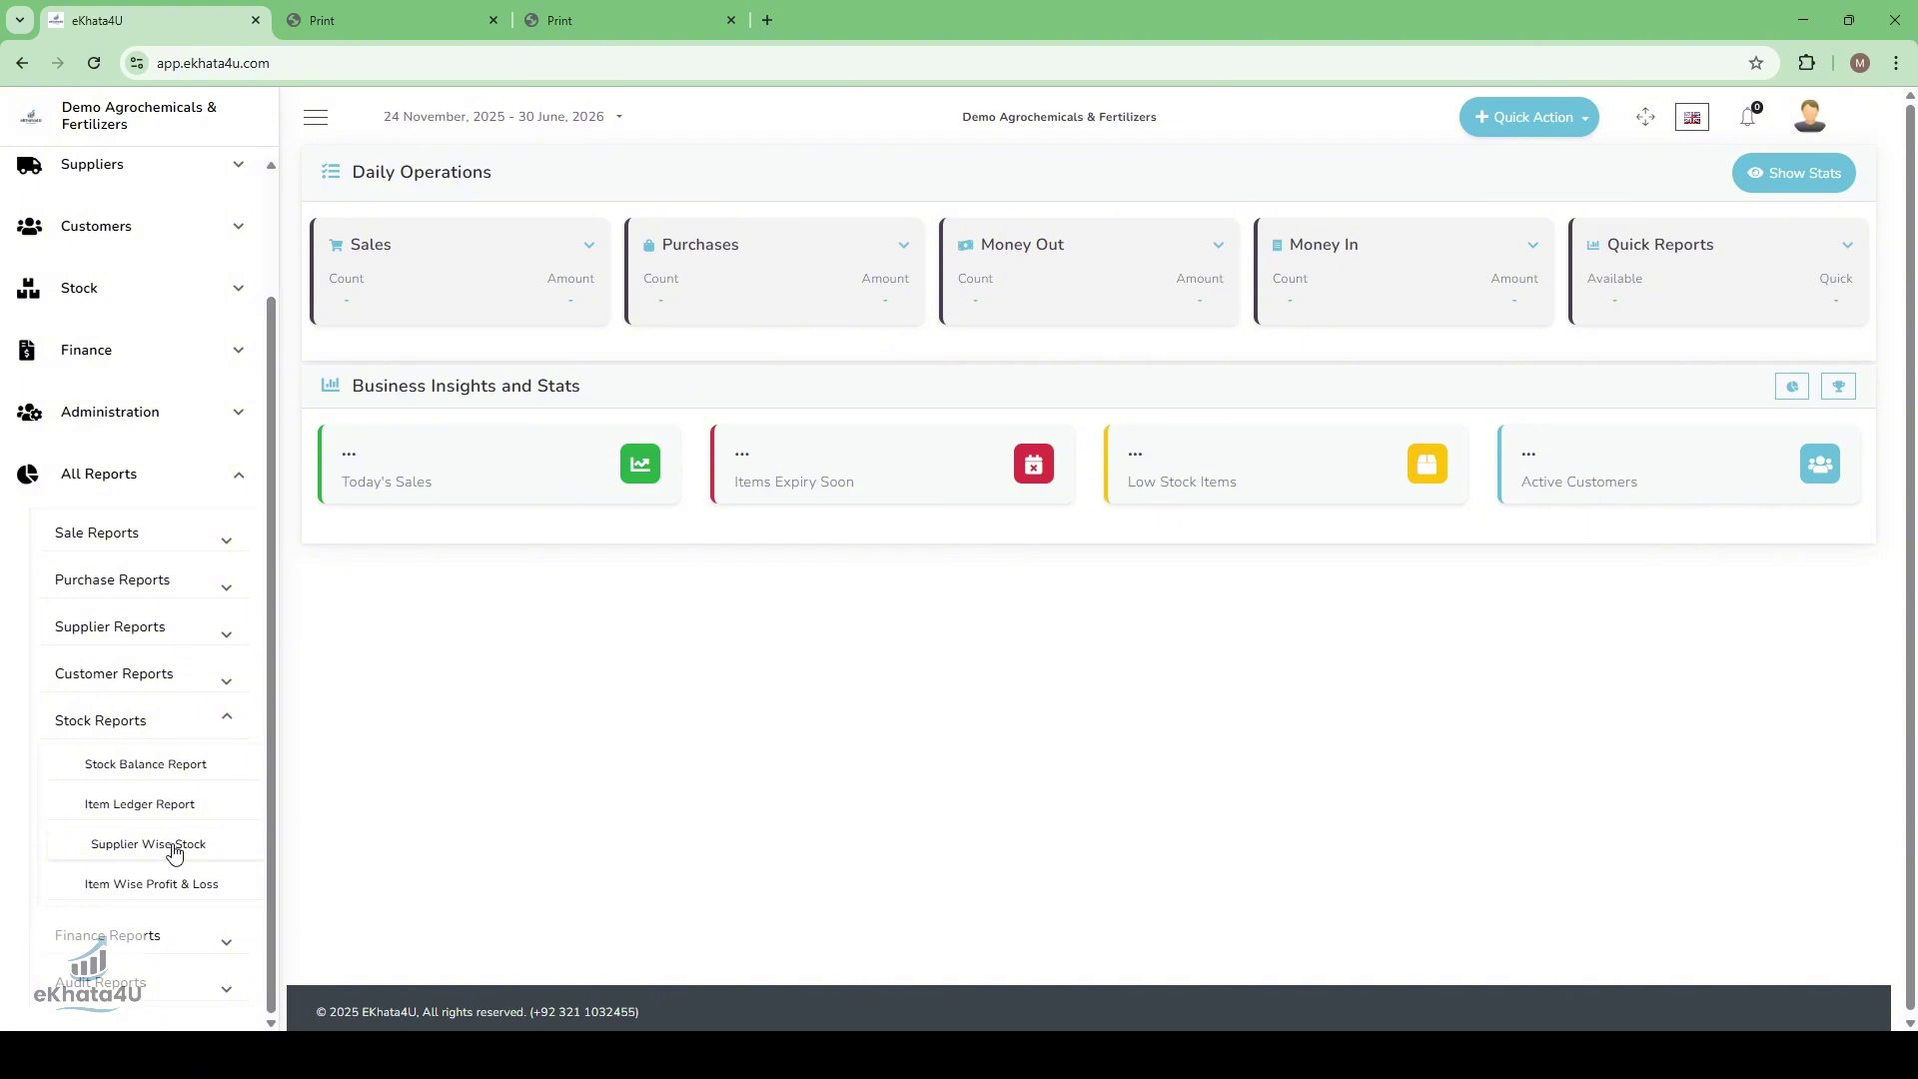
{"action": "left_click", "coordinate": [175, 847]}
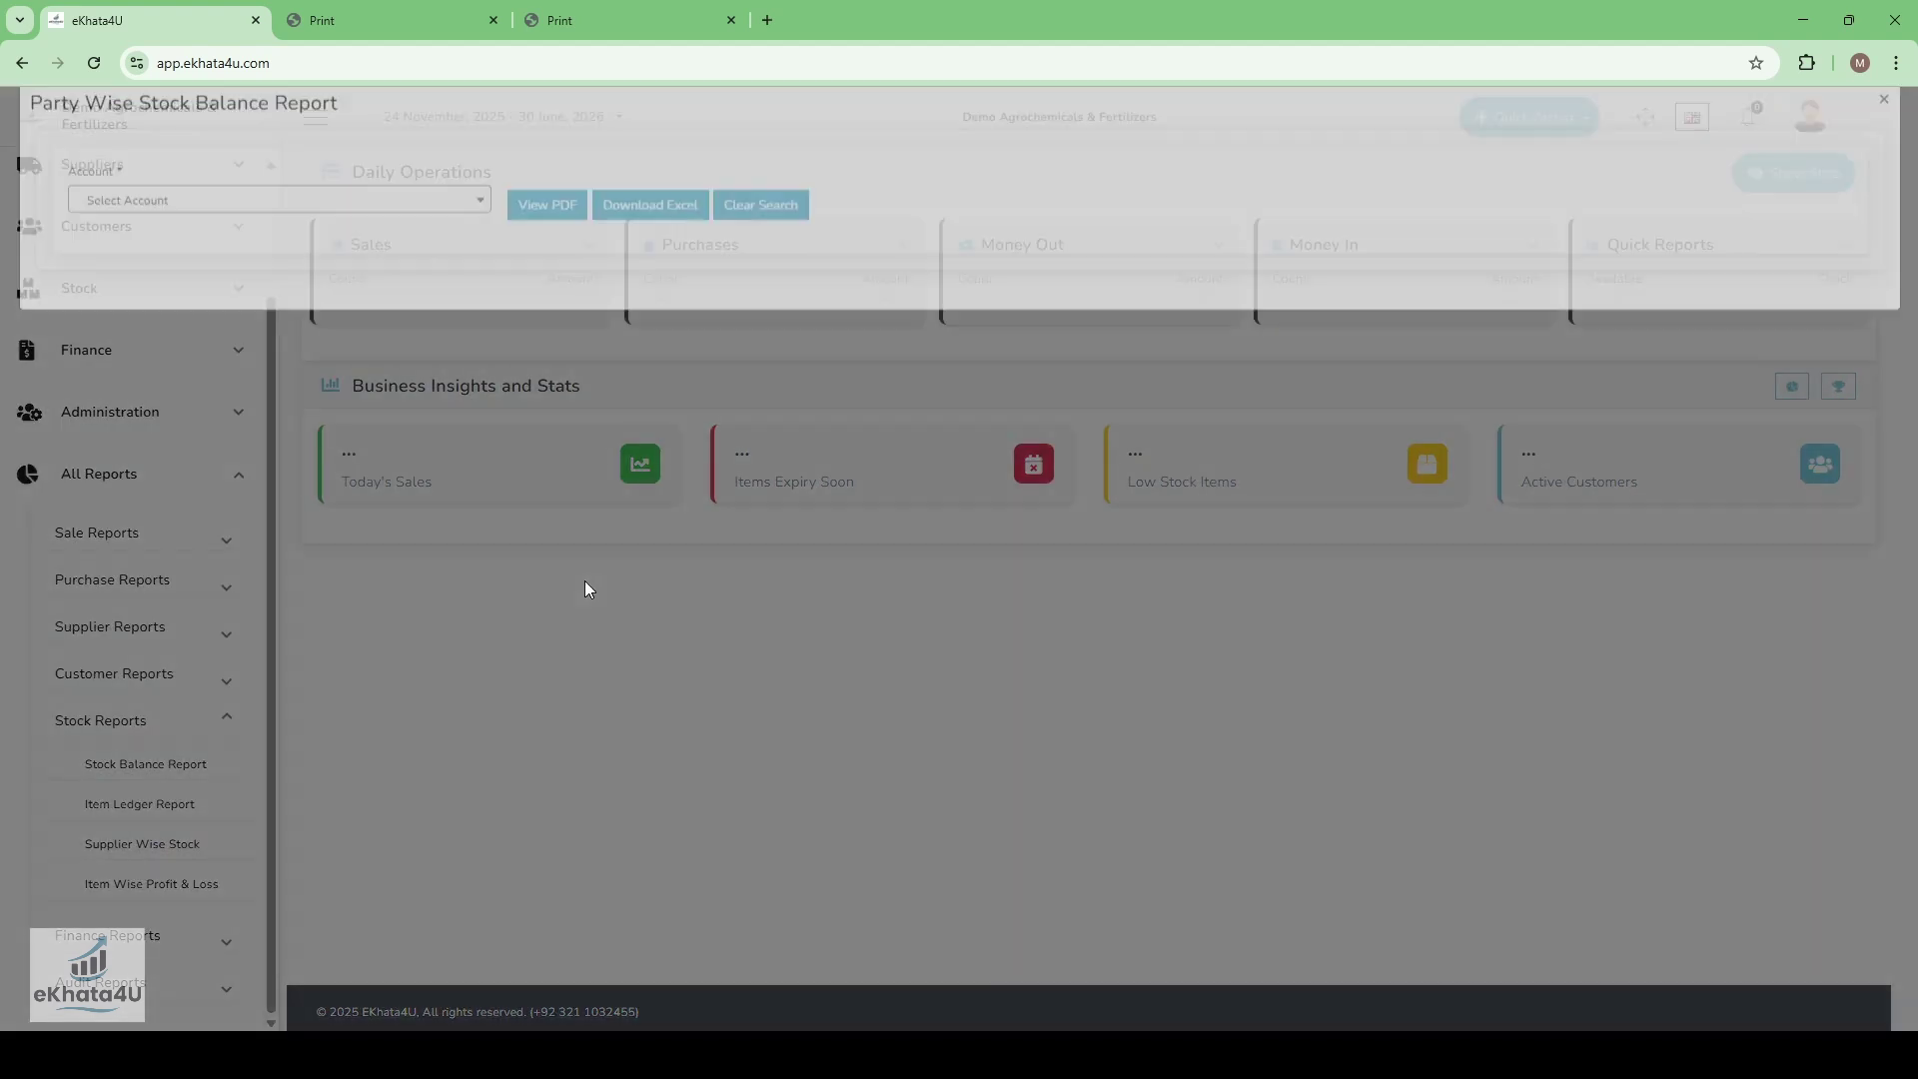
- Search for the supplier's creditor account by name, choose it and generate its party stock balance as a PDF
{"action": "left_click", "coordinate": [350, 230]}
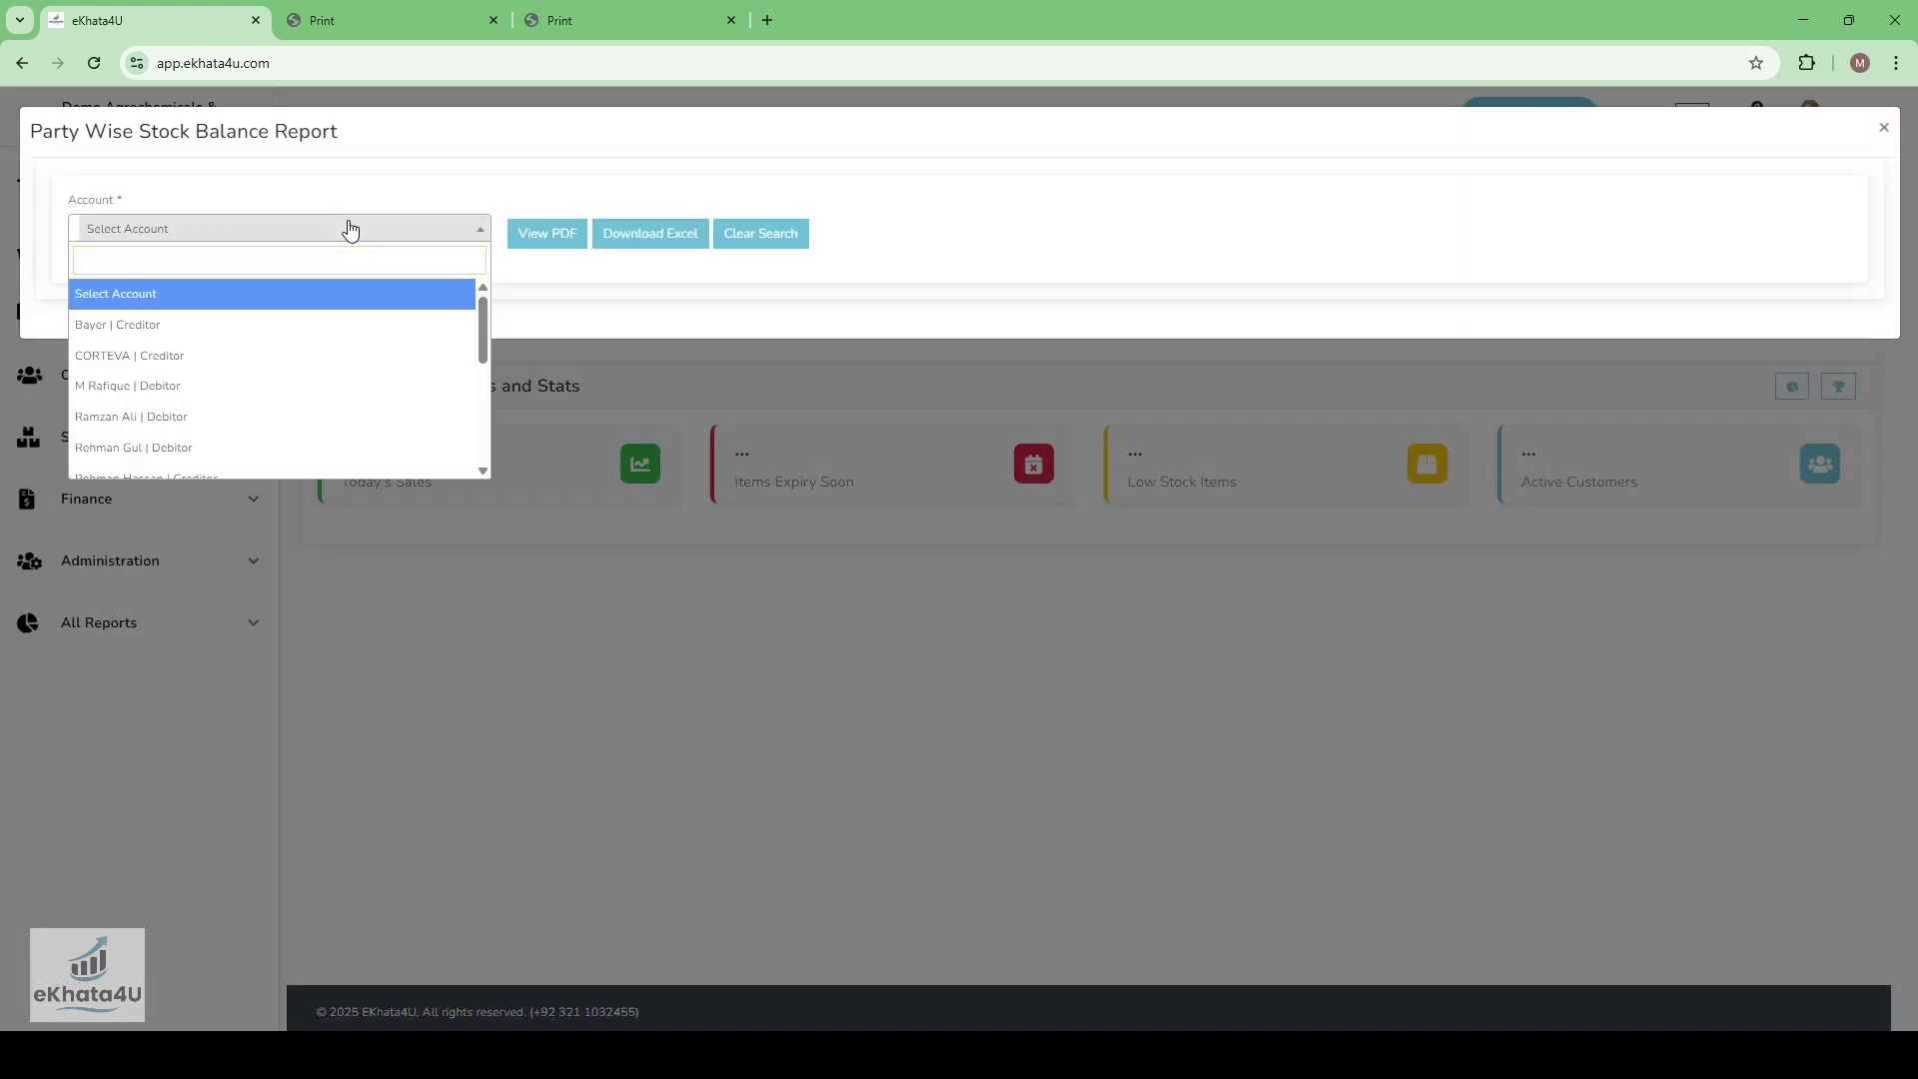
{"action": "type", "text": "hass"}
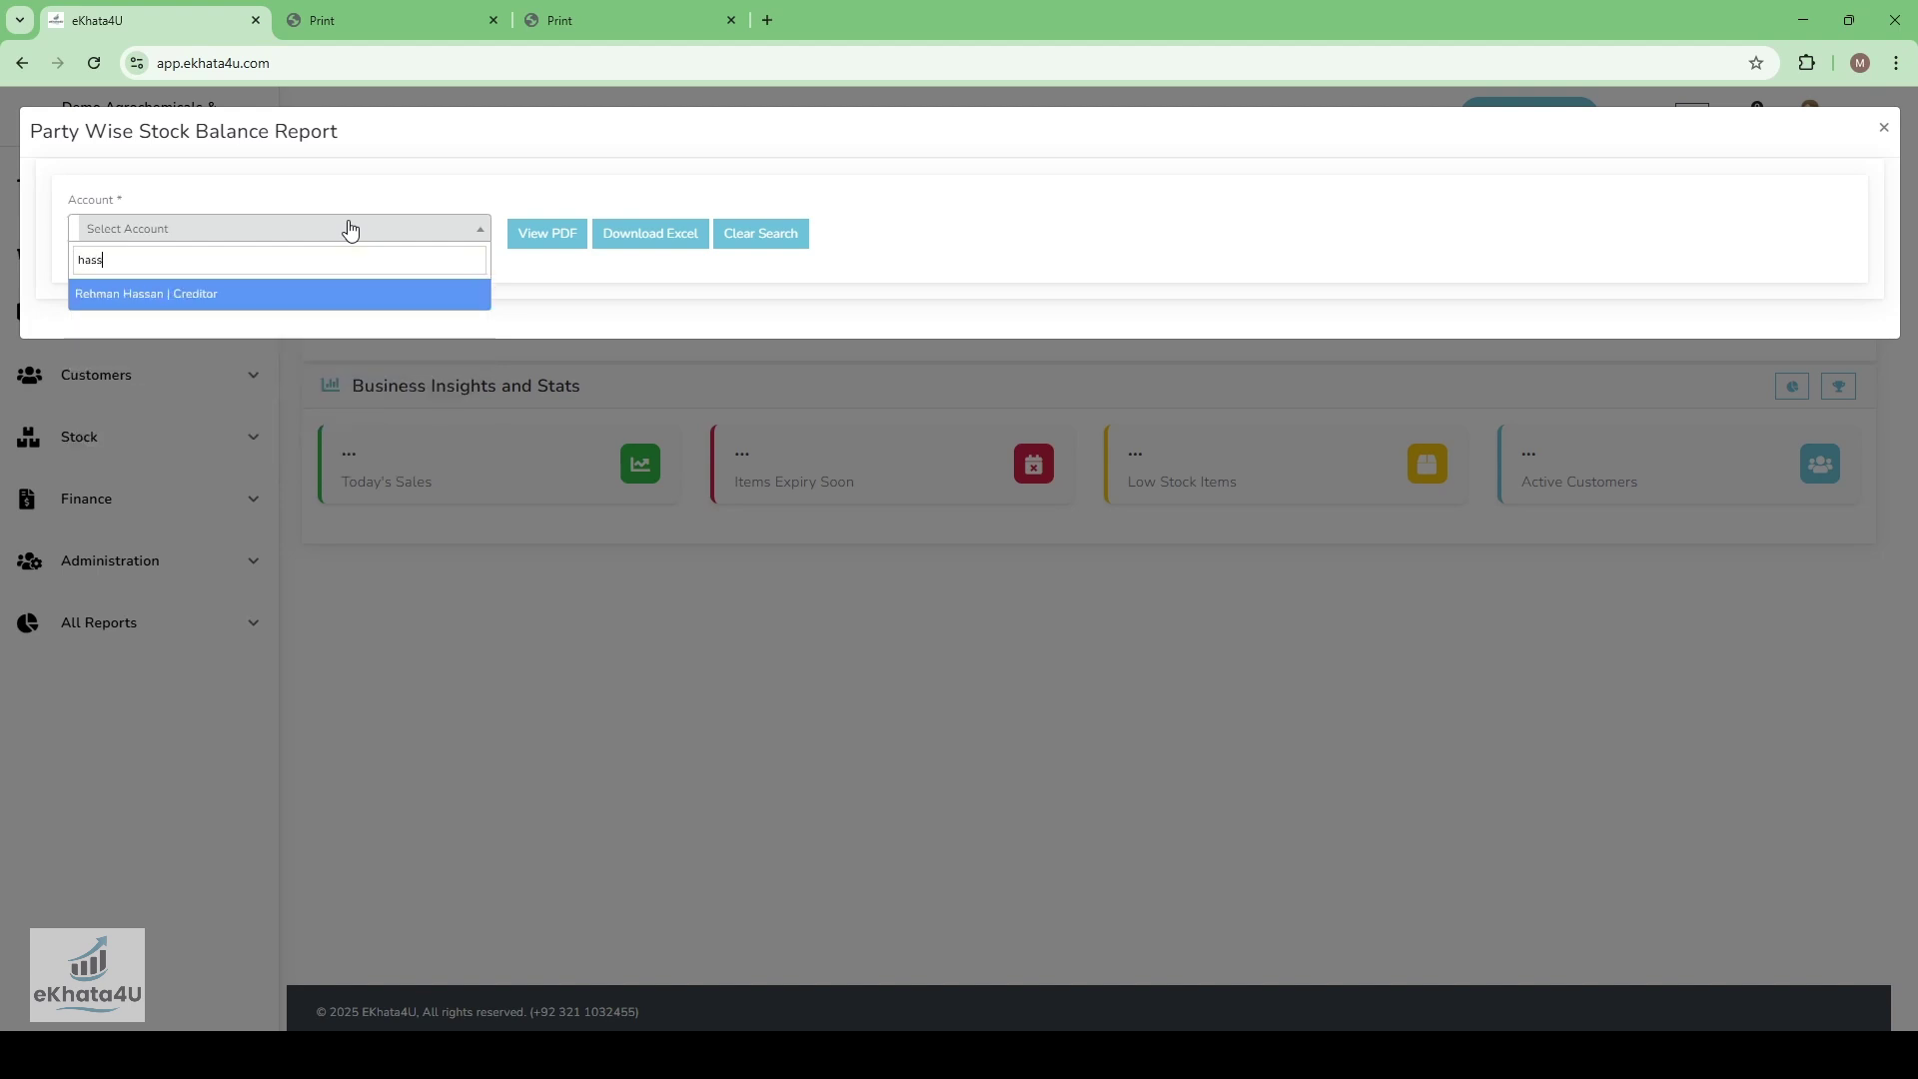
{"action": "left_click", "coordinate": [463, 300]}
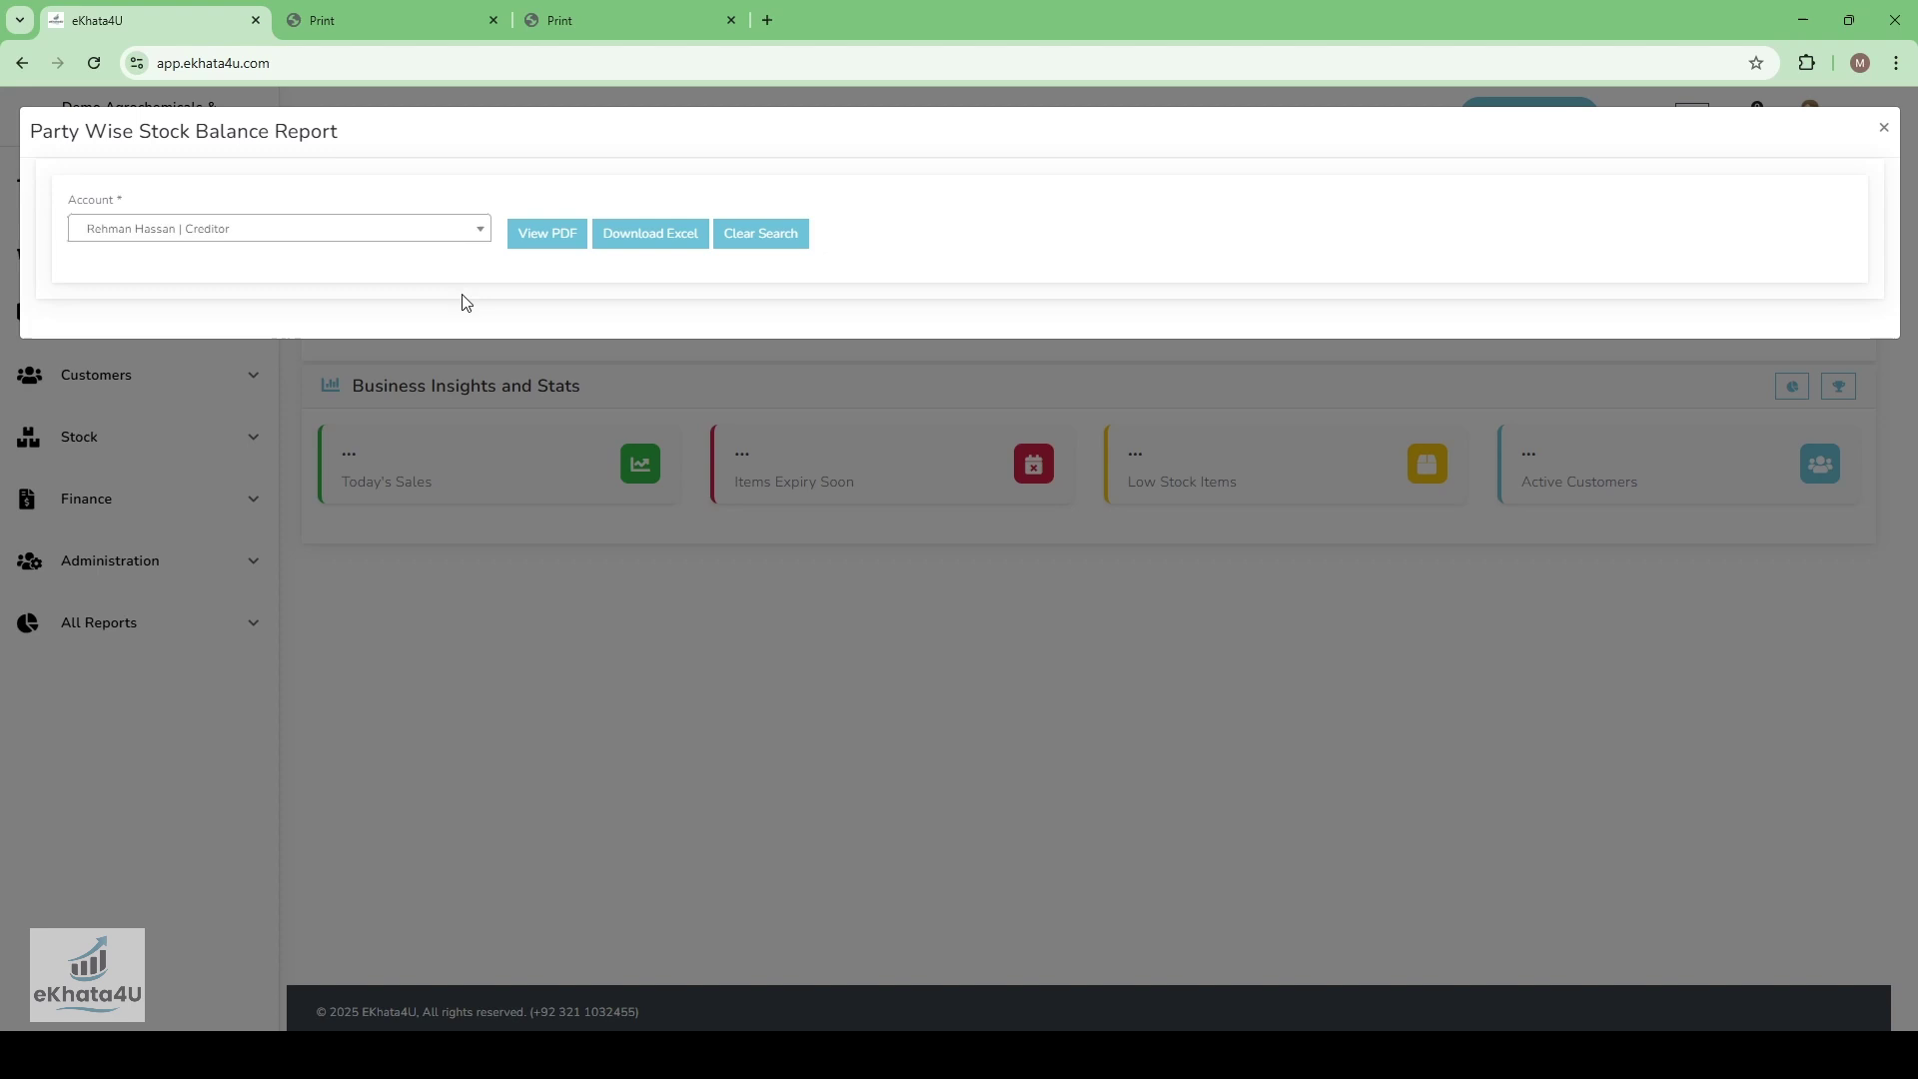
{"action": "left_click", "coordinate": [540, 246]}
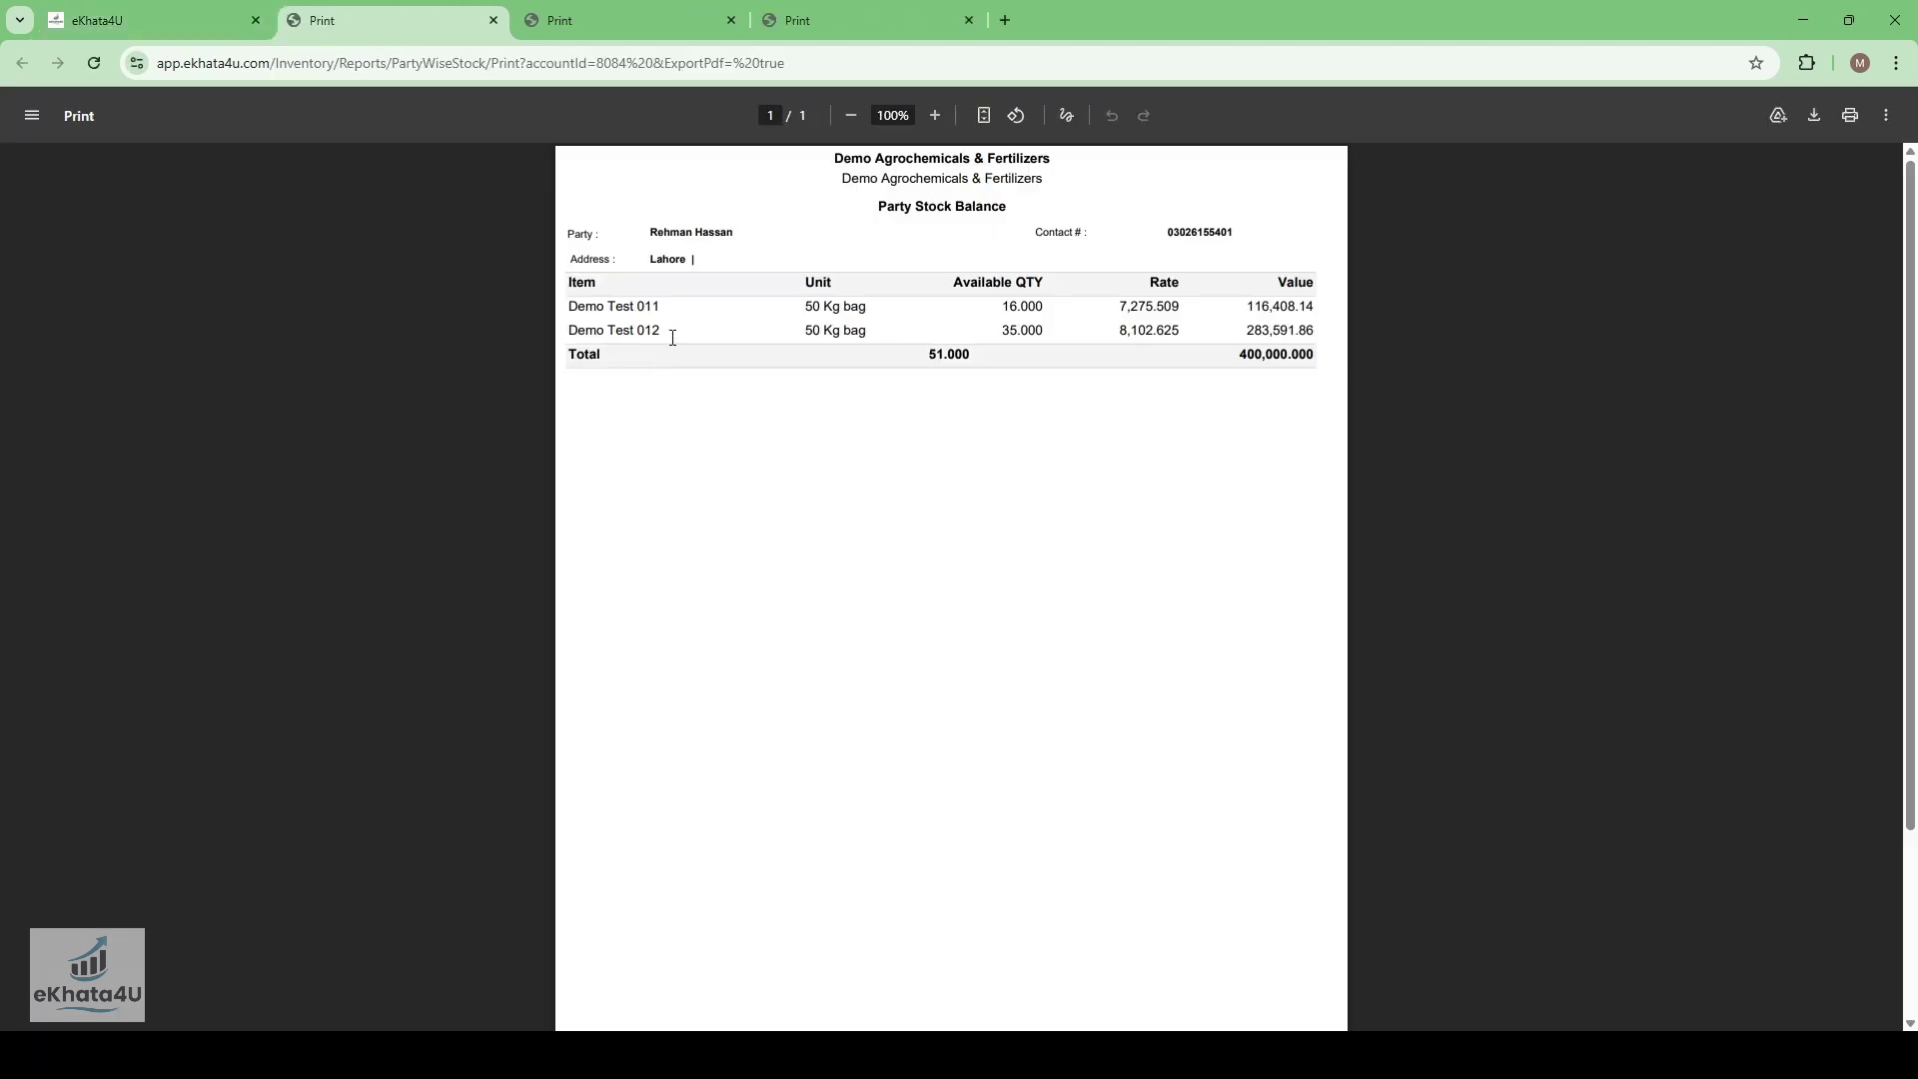
- Examine the available quantities of Demo Test 011 and Demo Test 012 in the Party Stock Balance report at 115% zoom
{"action": "scroll", "coordinate": [892, 340], "scroll_direction": "up", "scroll_amount": 2}
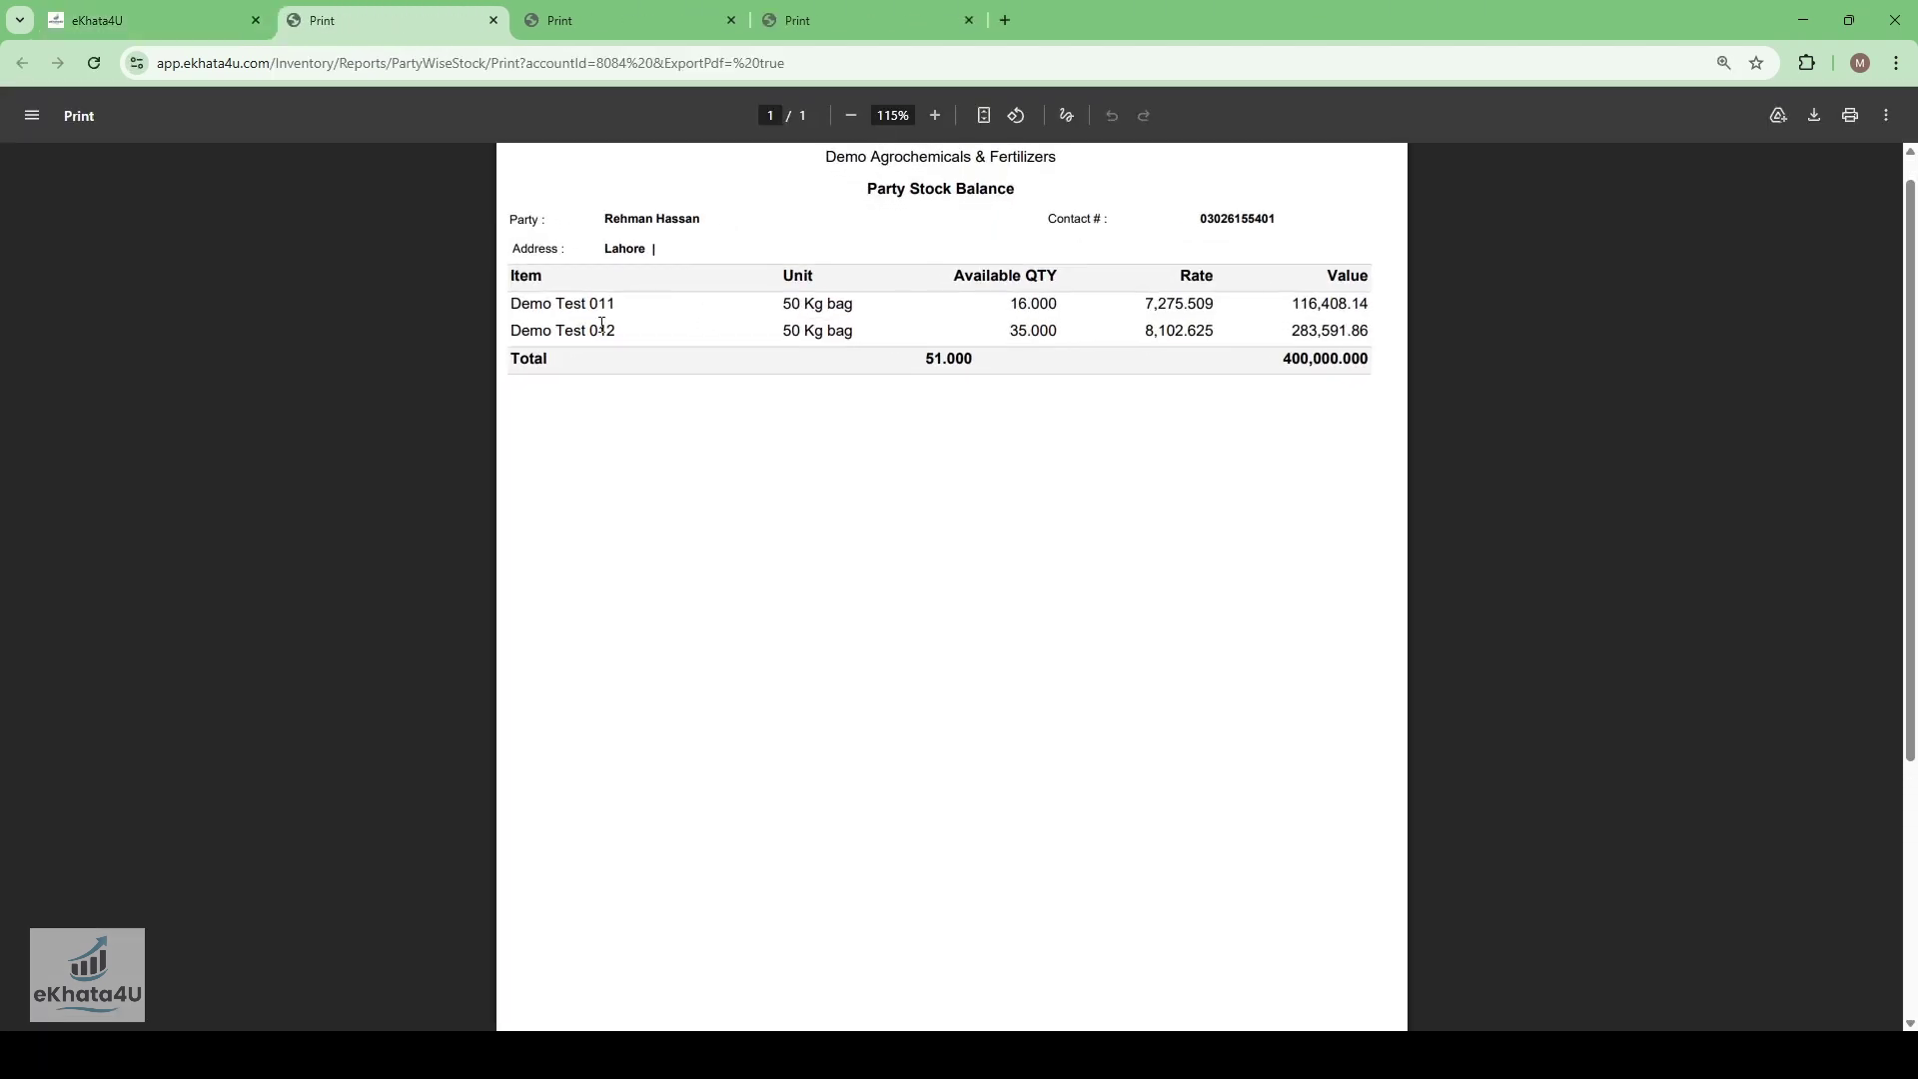
{"action": "left_click_drag", "start_coordinate": [514, 305], "coordinate": [618, 304]}
{"action": "left_click", "coordinate": [689, 330]}
{"action": "left_click_drag", "start_coordinate": [1012, 306], "coordinate": [1054, 305]}
{"action": "left_click_drag", "start_coordinate": [592, 331], "coordinate": [630, 335]}
{"action": "left_click_drag", "start_coordinate": [1007, 329], "coordinate": [1059, 332]}
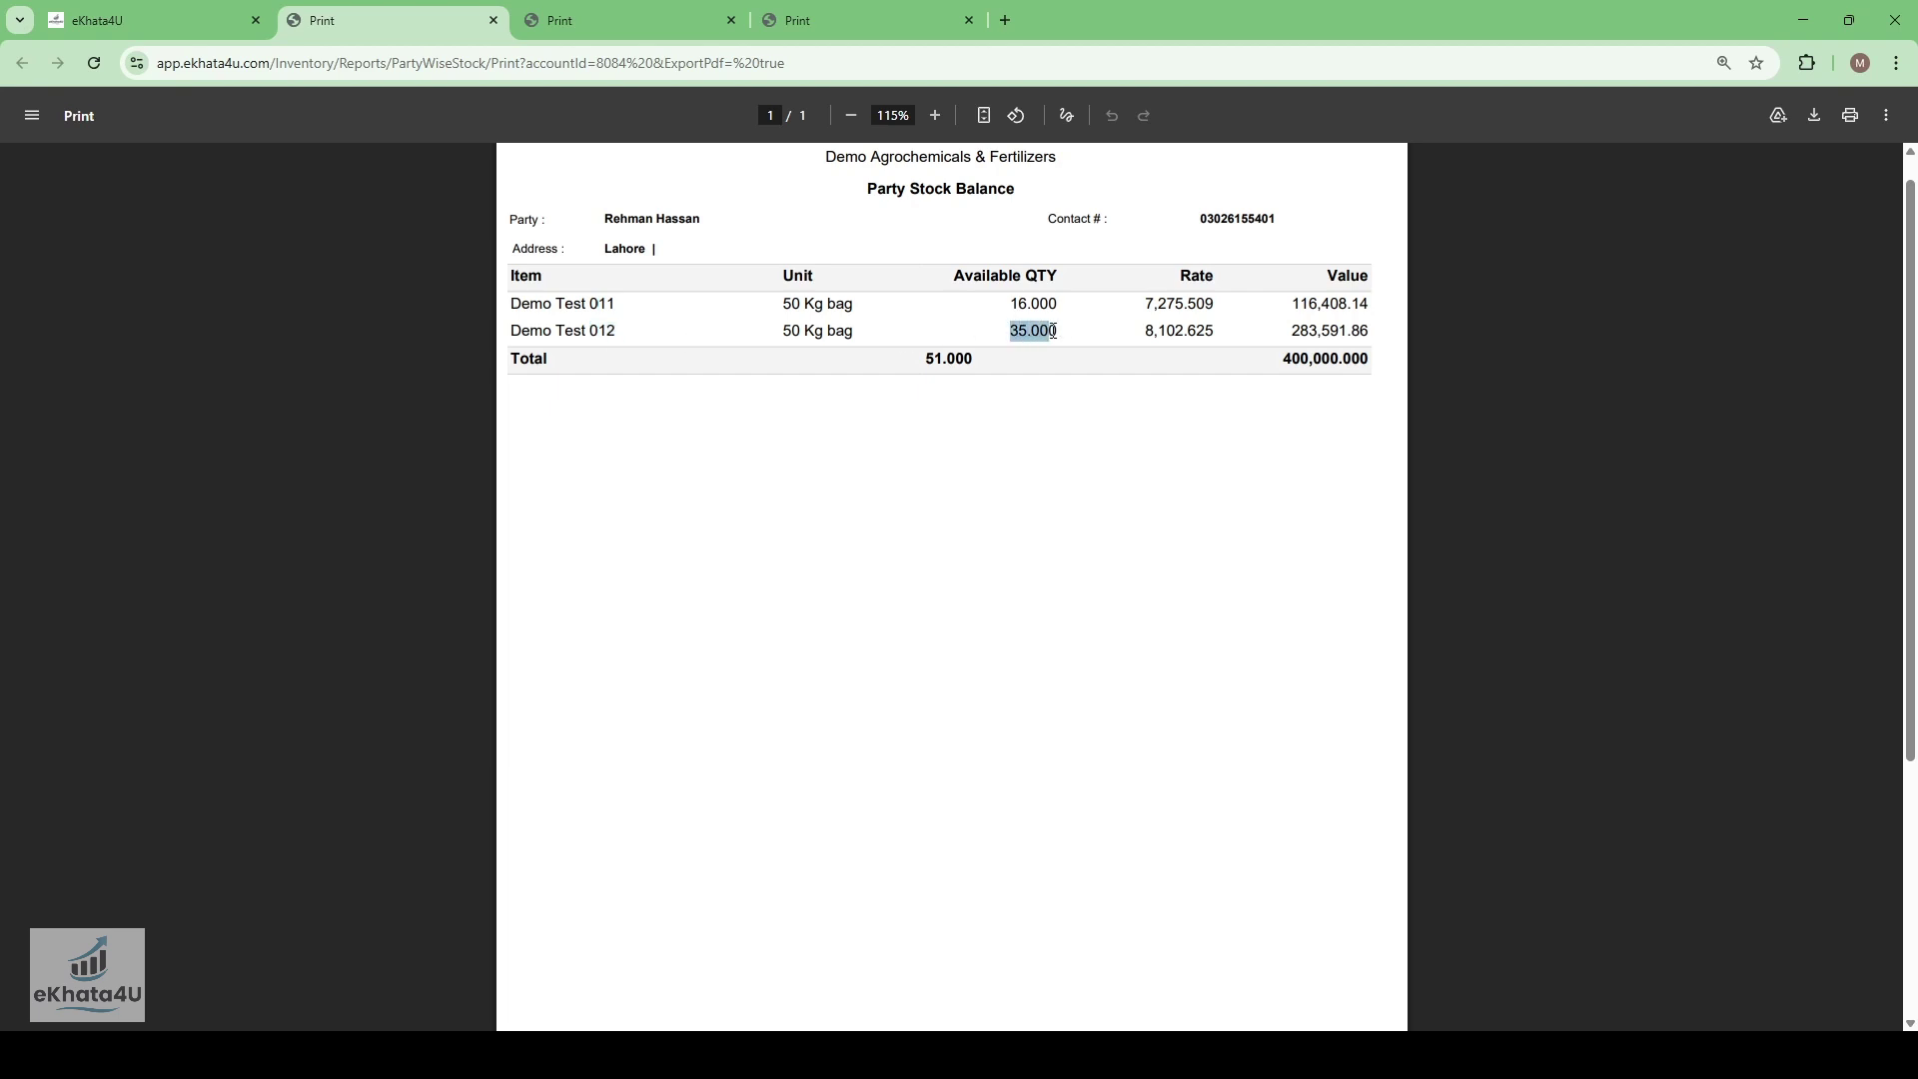
- Return to the eKhata4U page, close the Party Wise Stock Balance Report form and open the Item Wise Profit & Loss report form
{"action": "left_click", "coordinate": [176, 5]}
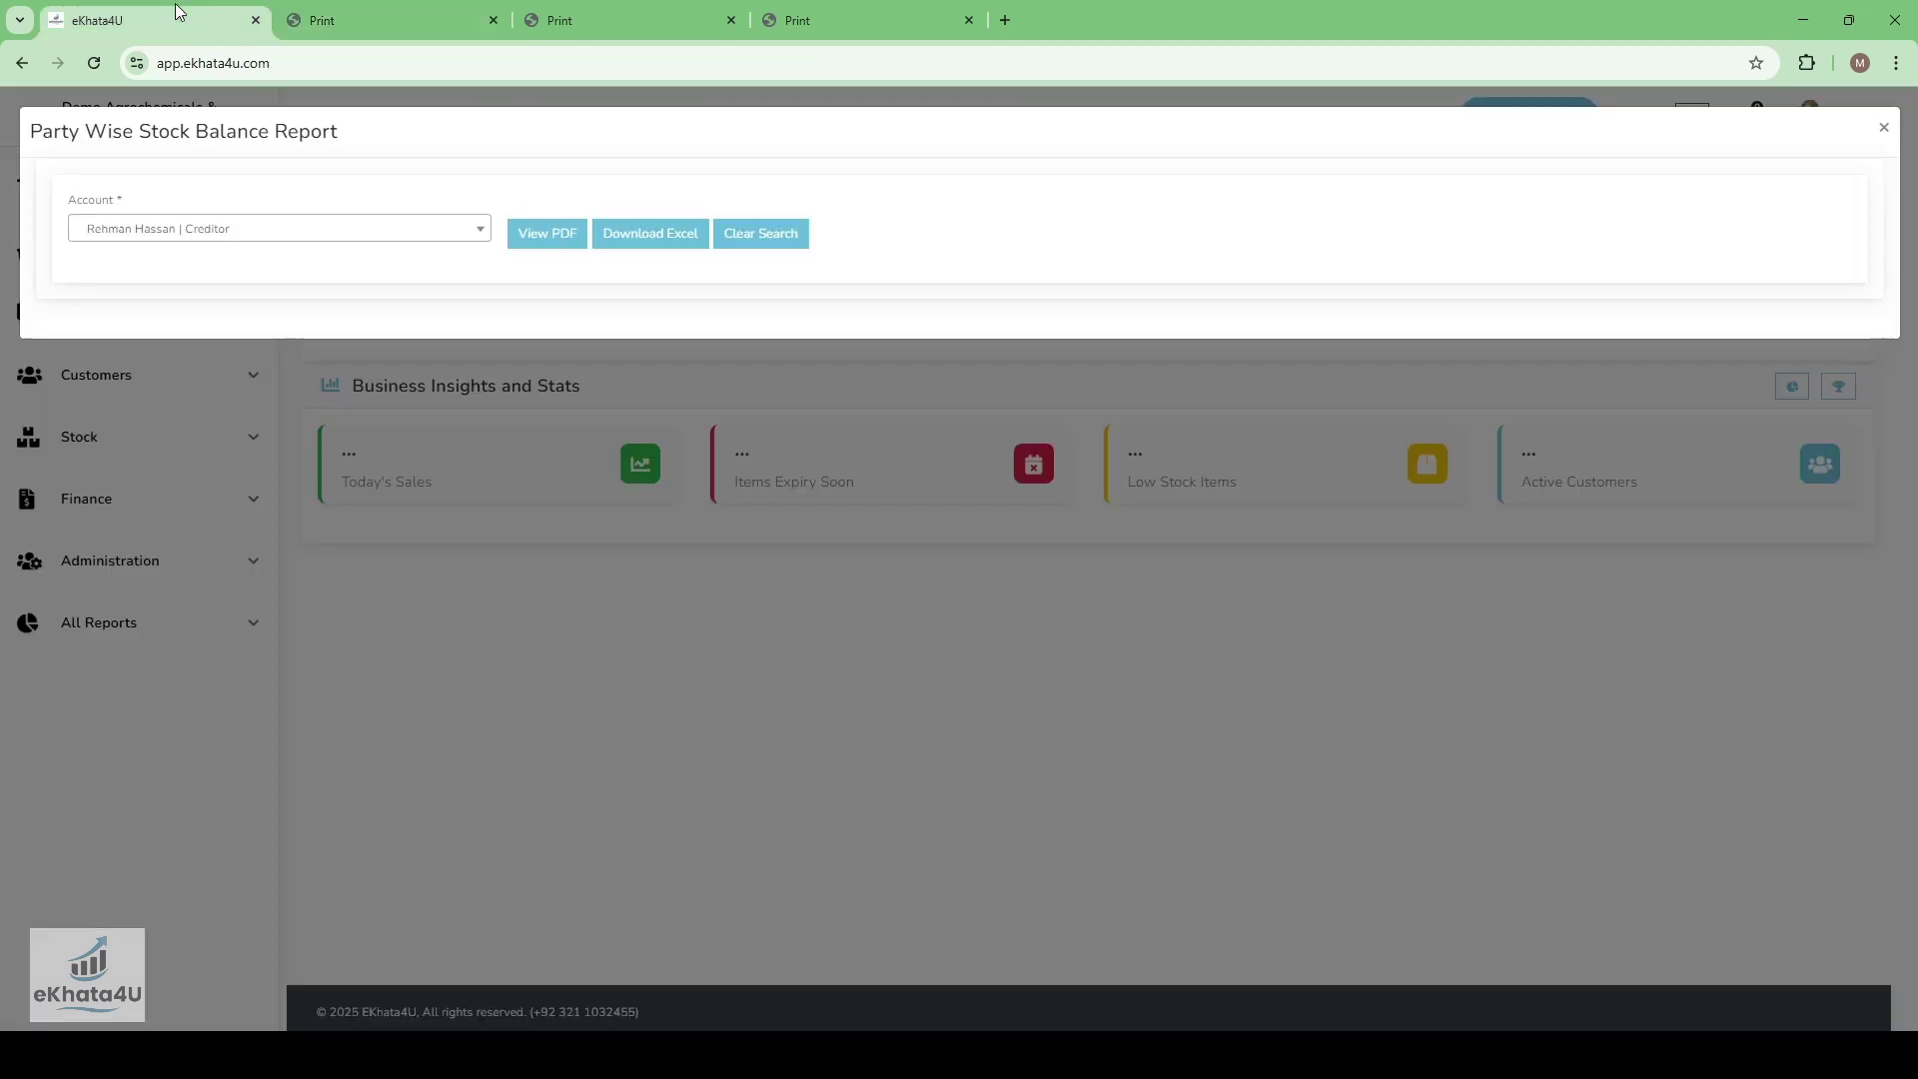
{"action": "left_click", "coordinate": [1882, 130]}
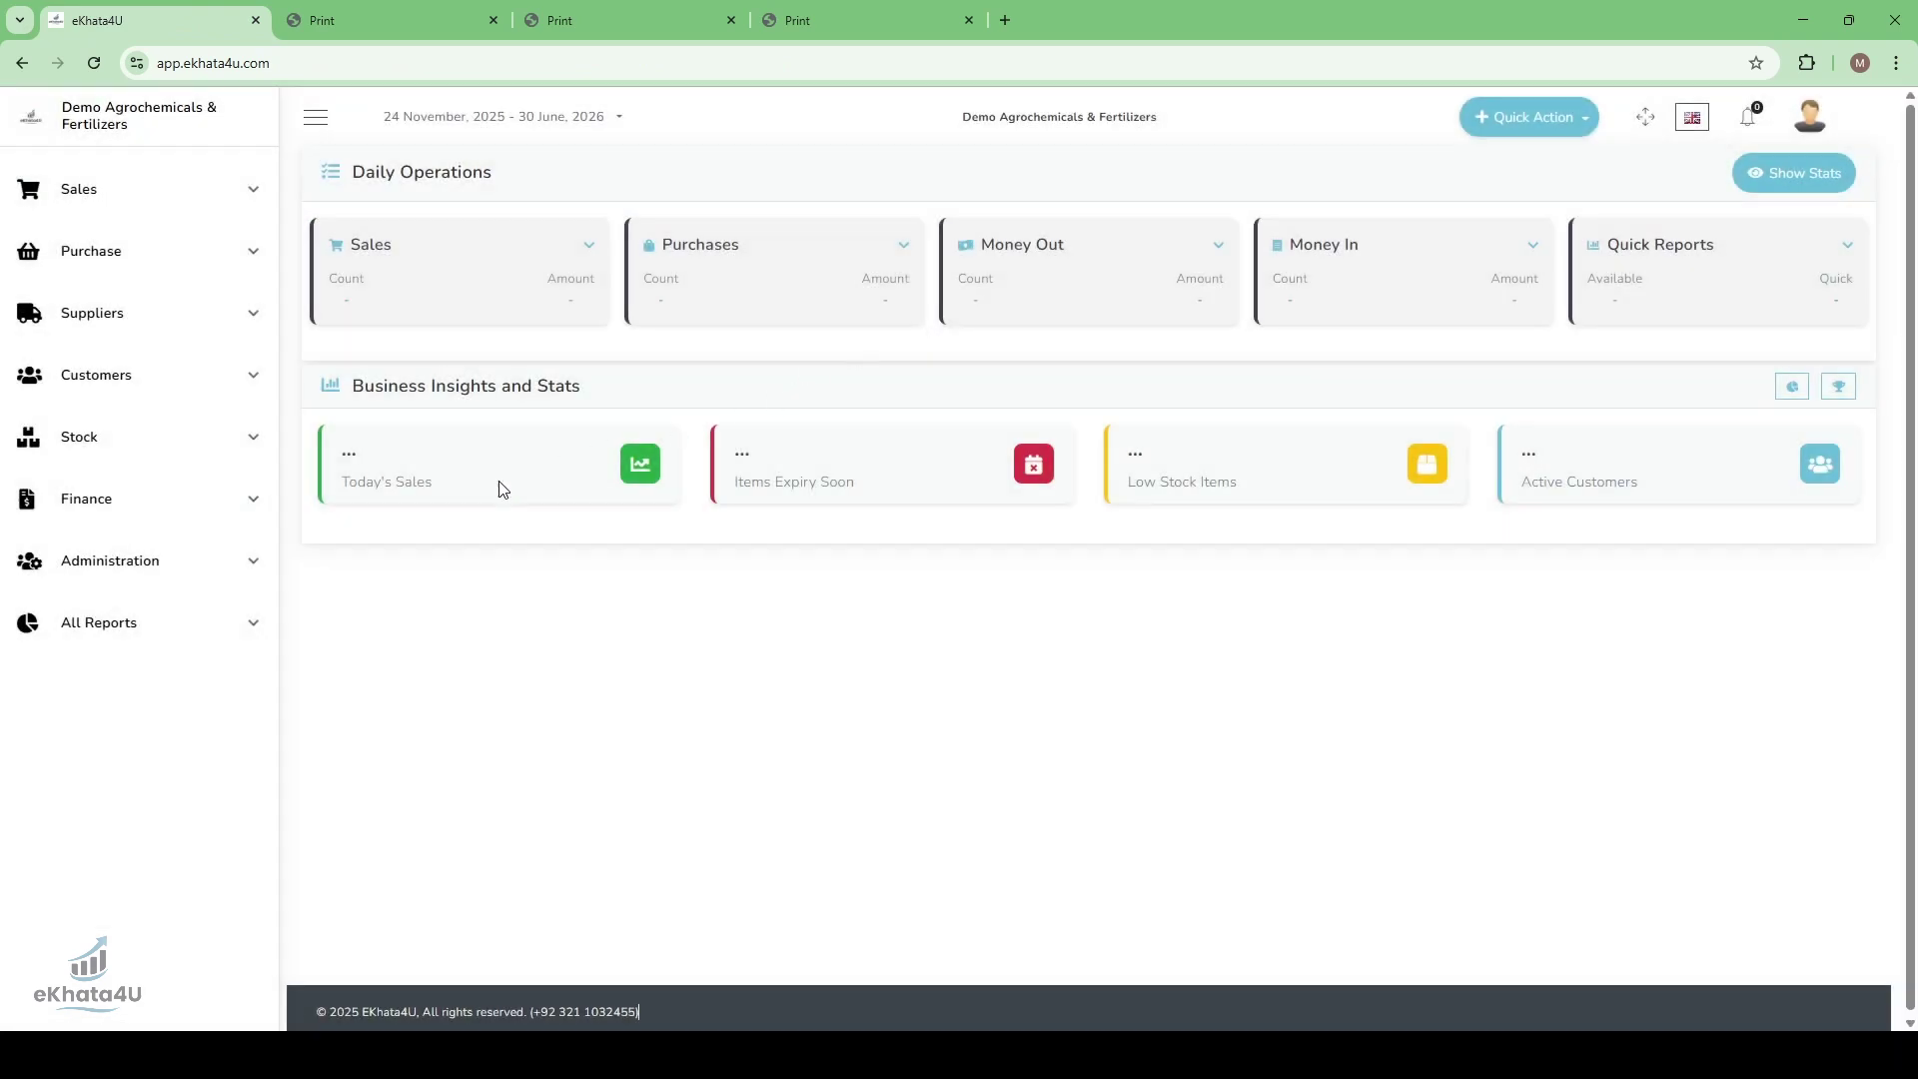
{"action": "left_click", "coordinate": [180, 621]}
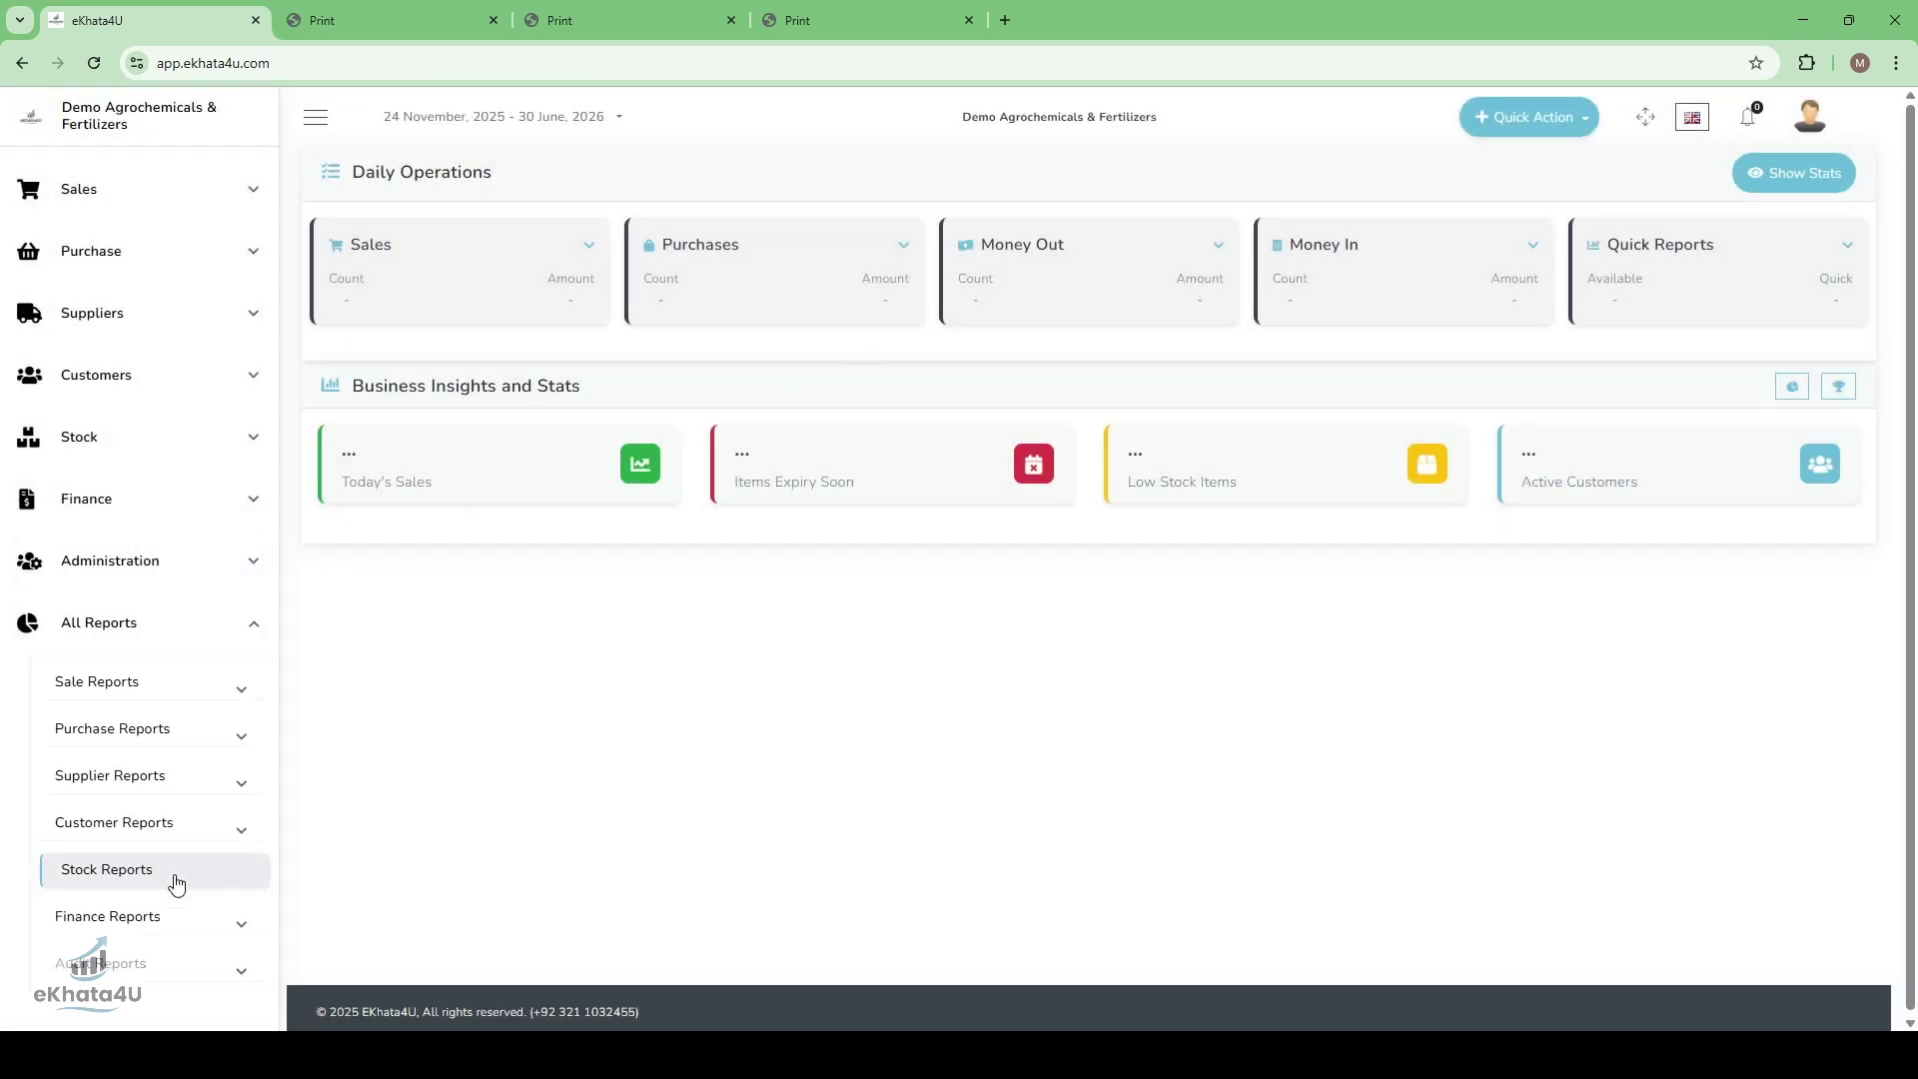
{"action": "left_click", "coordinate": [135, 872]}
{"action": "scroll", "coordinate": [137, 799], "scroll_direction": "down", "scroll_amount": 2}
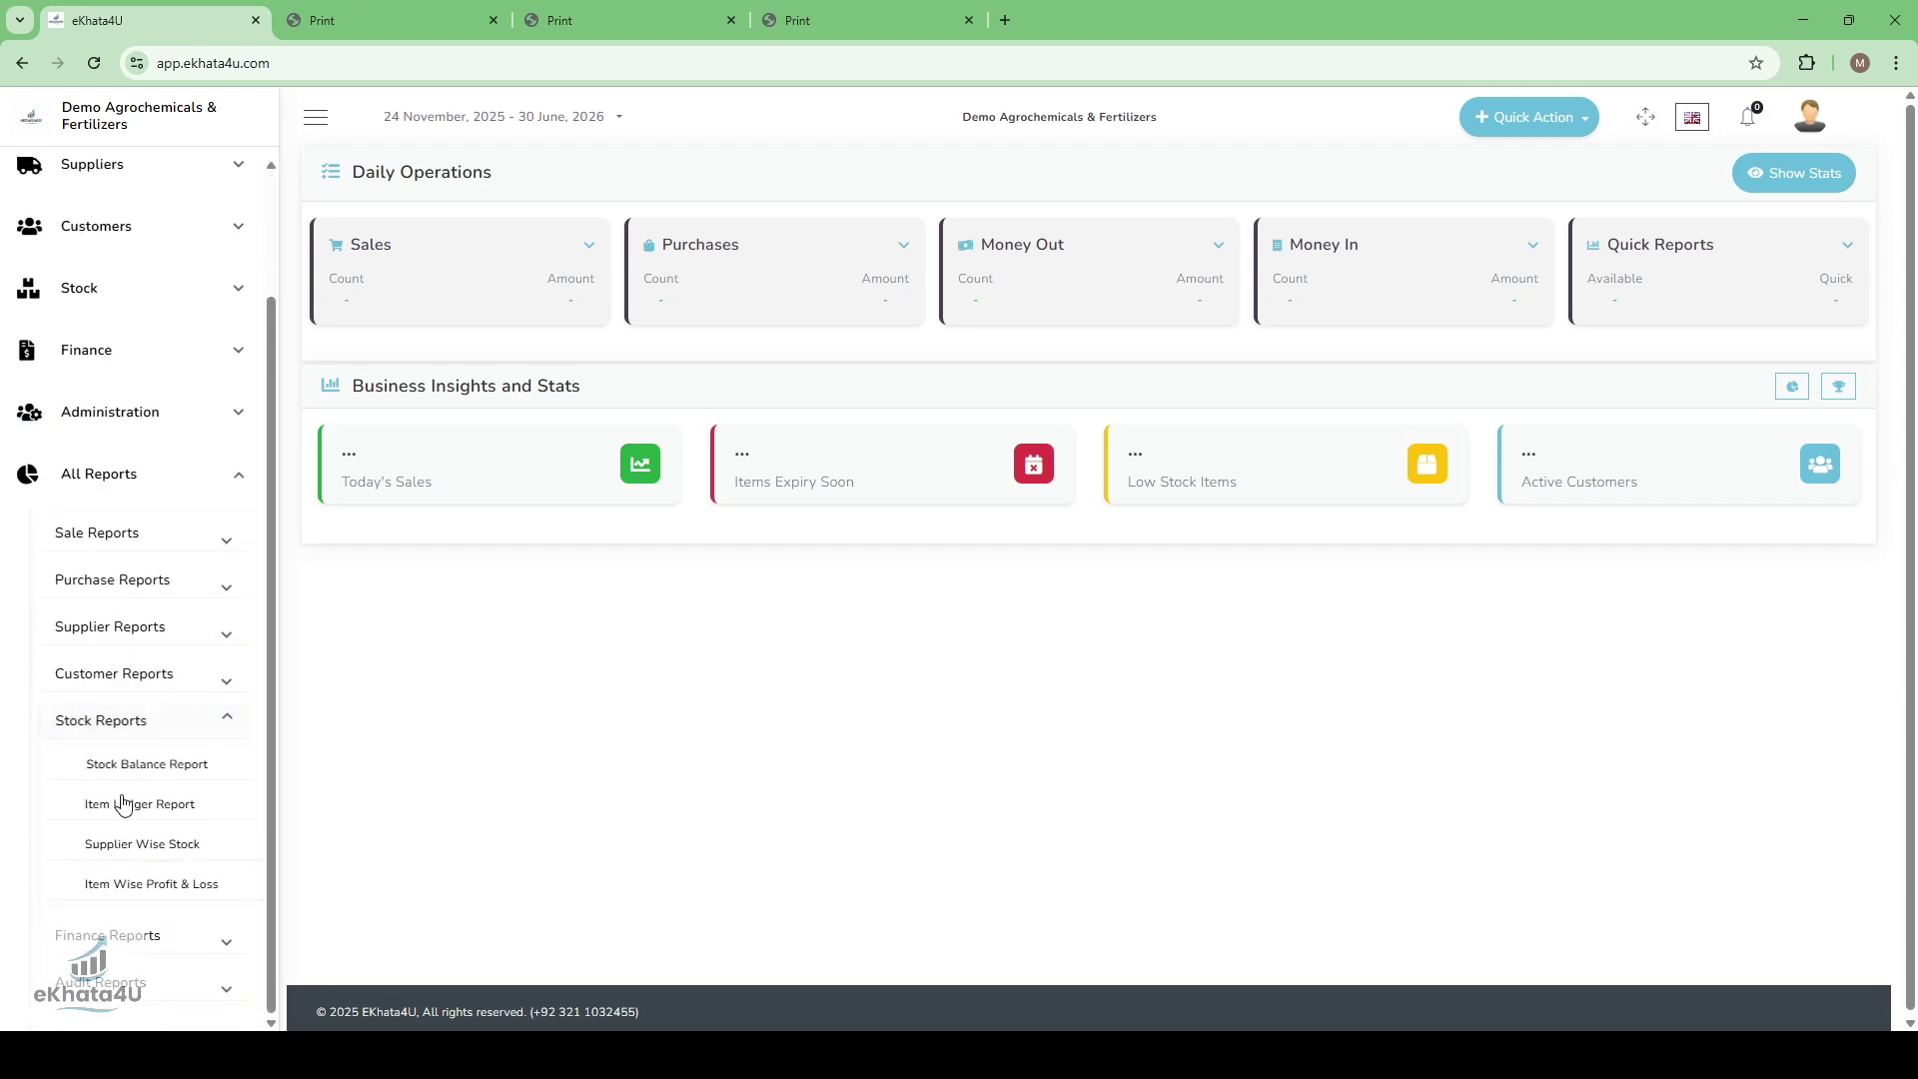
{"action": "left_click", "coordinate": [139, 885]}
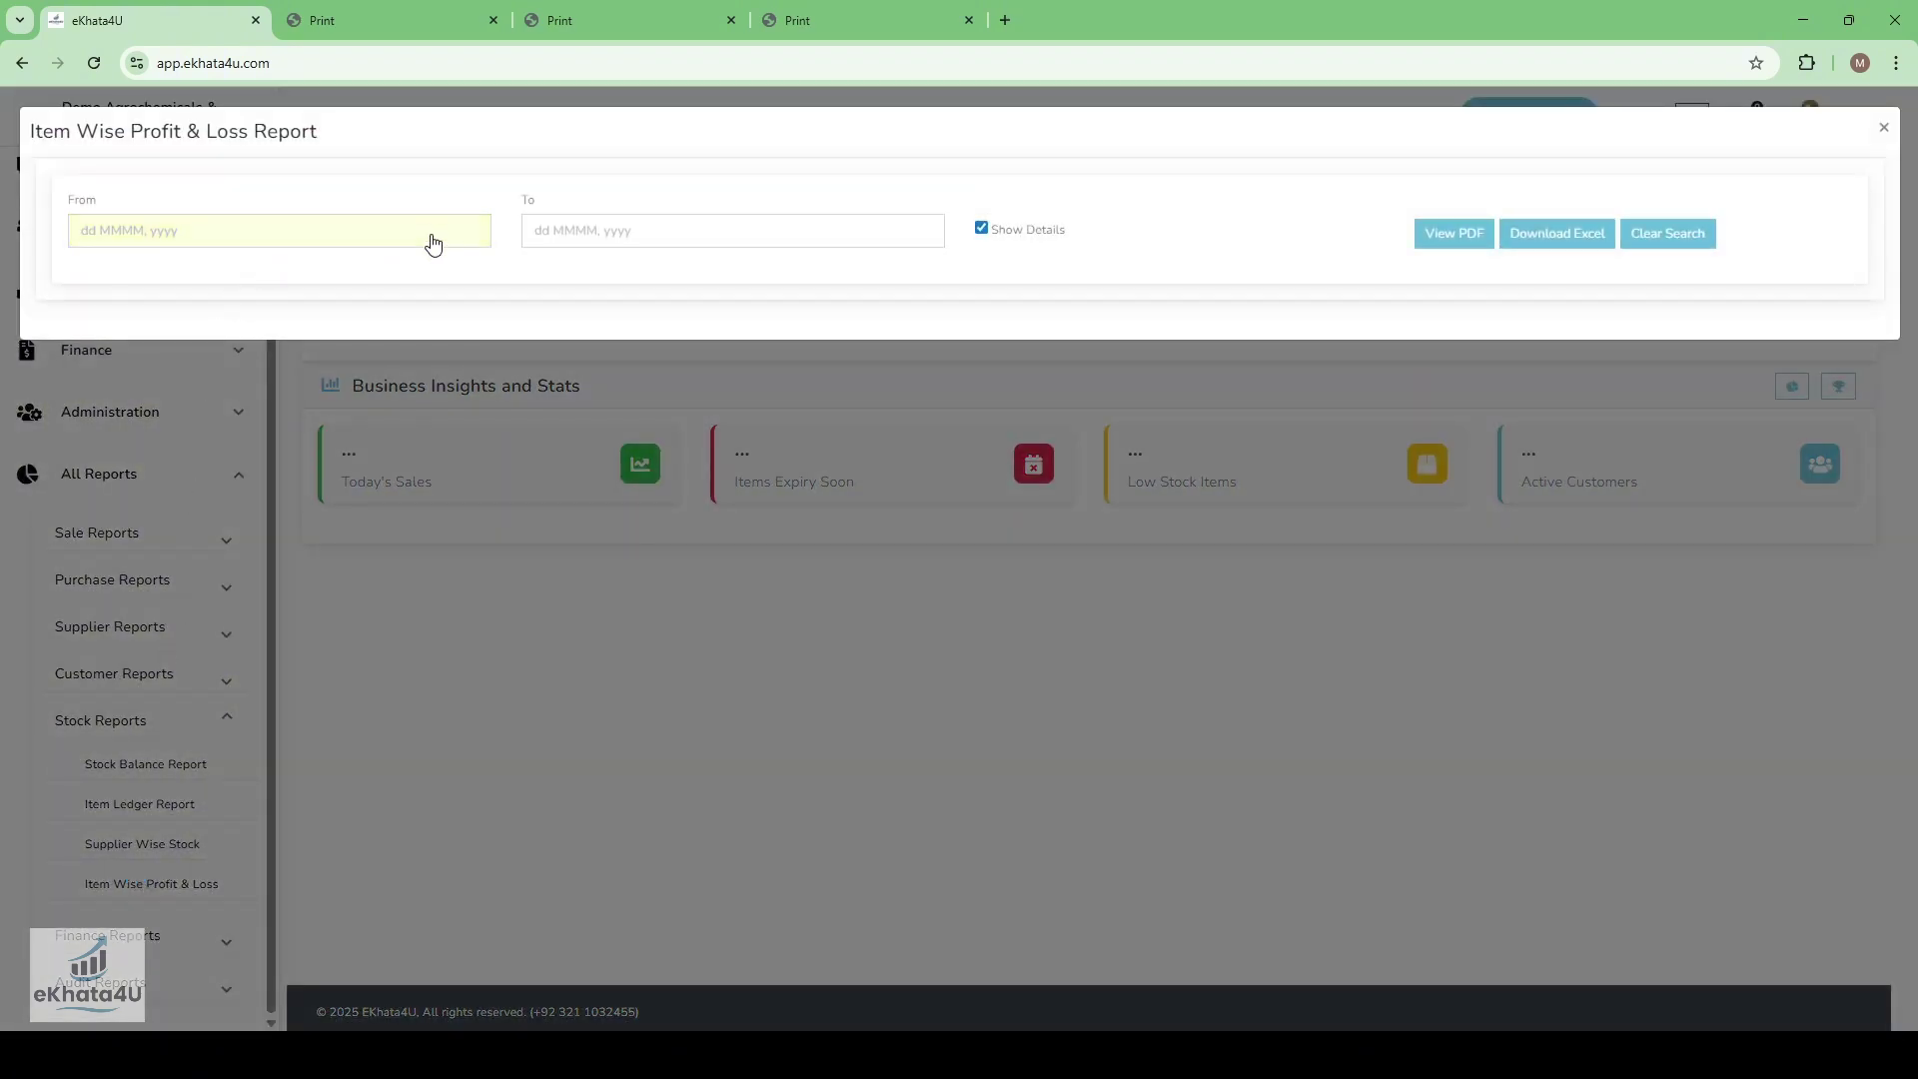
- Set the profit and loss period from 1 March, 26 to 9 April, 26 and generate the report as a PDF with details shown
{"action": "left_click", "coordinate": [366, 224]}
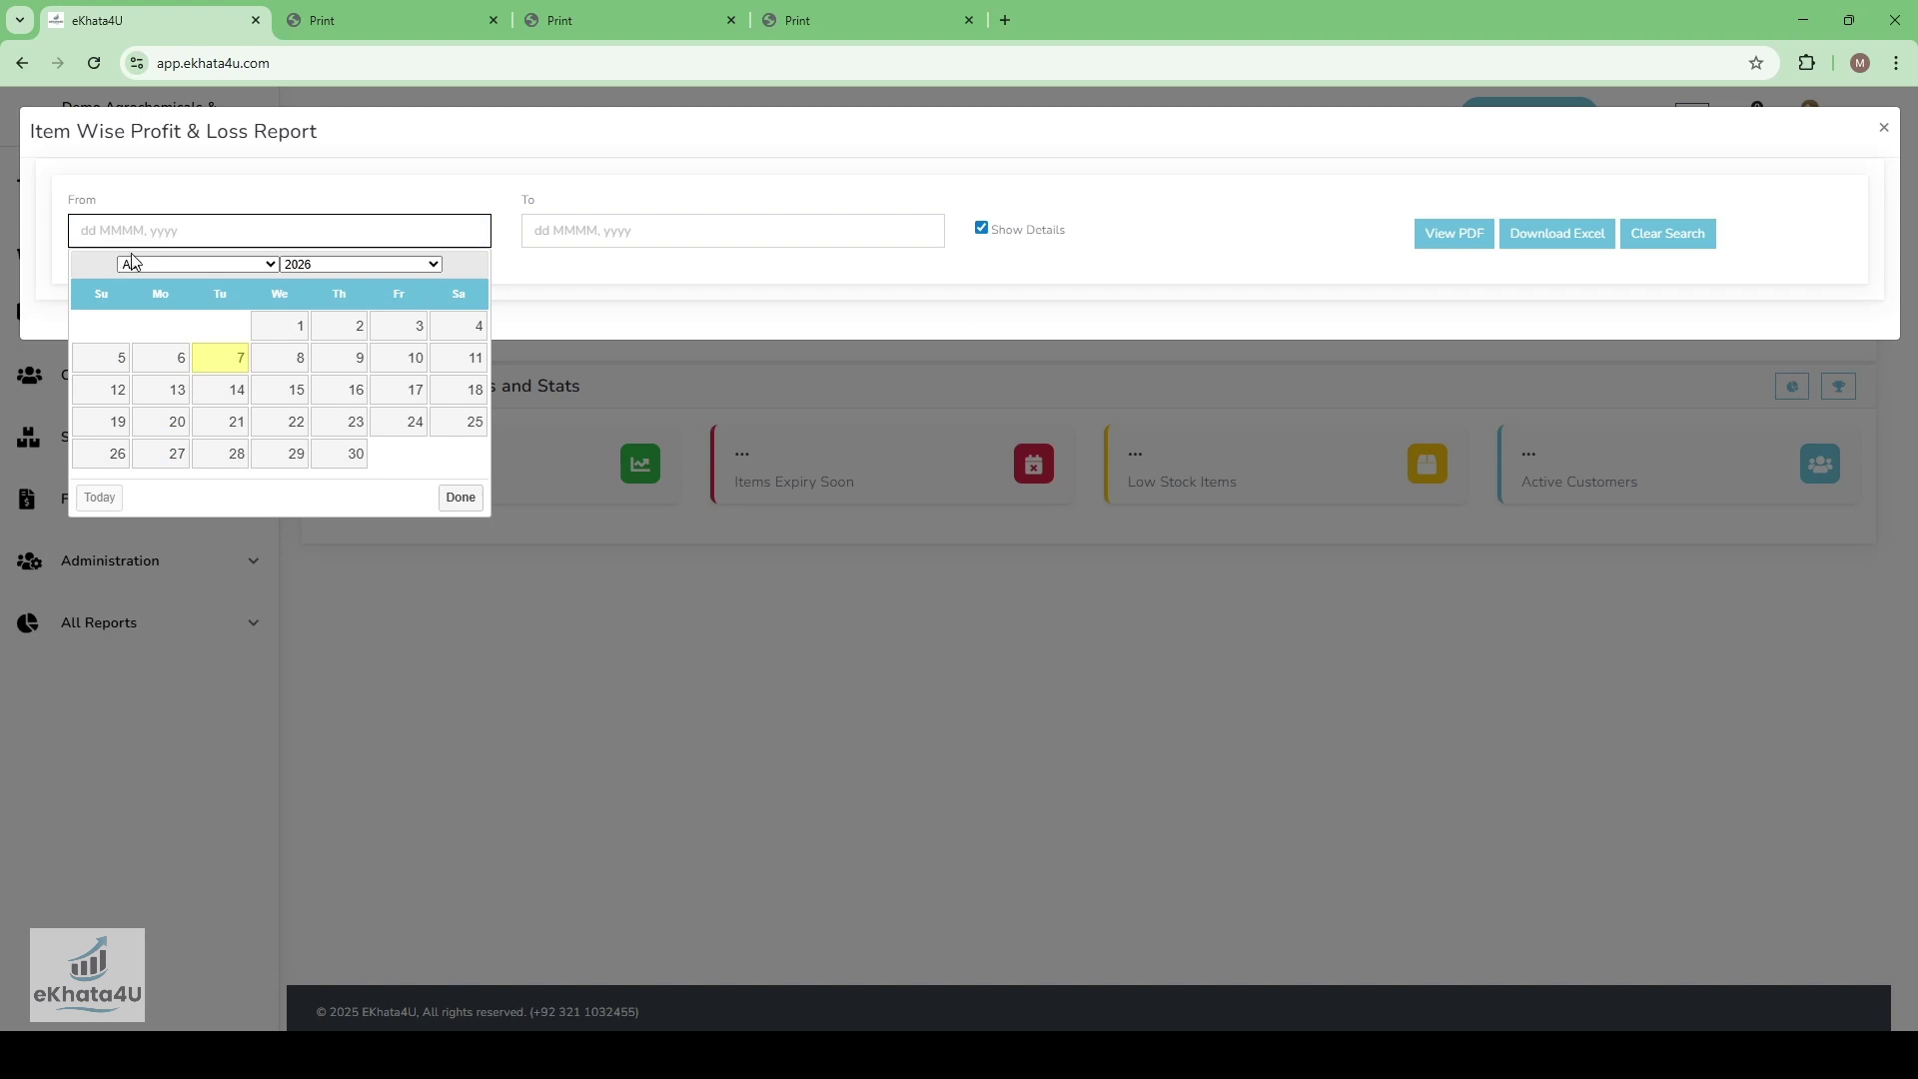
{"action": "left_click", "coordinate": [150, 327]}
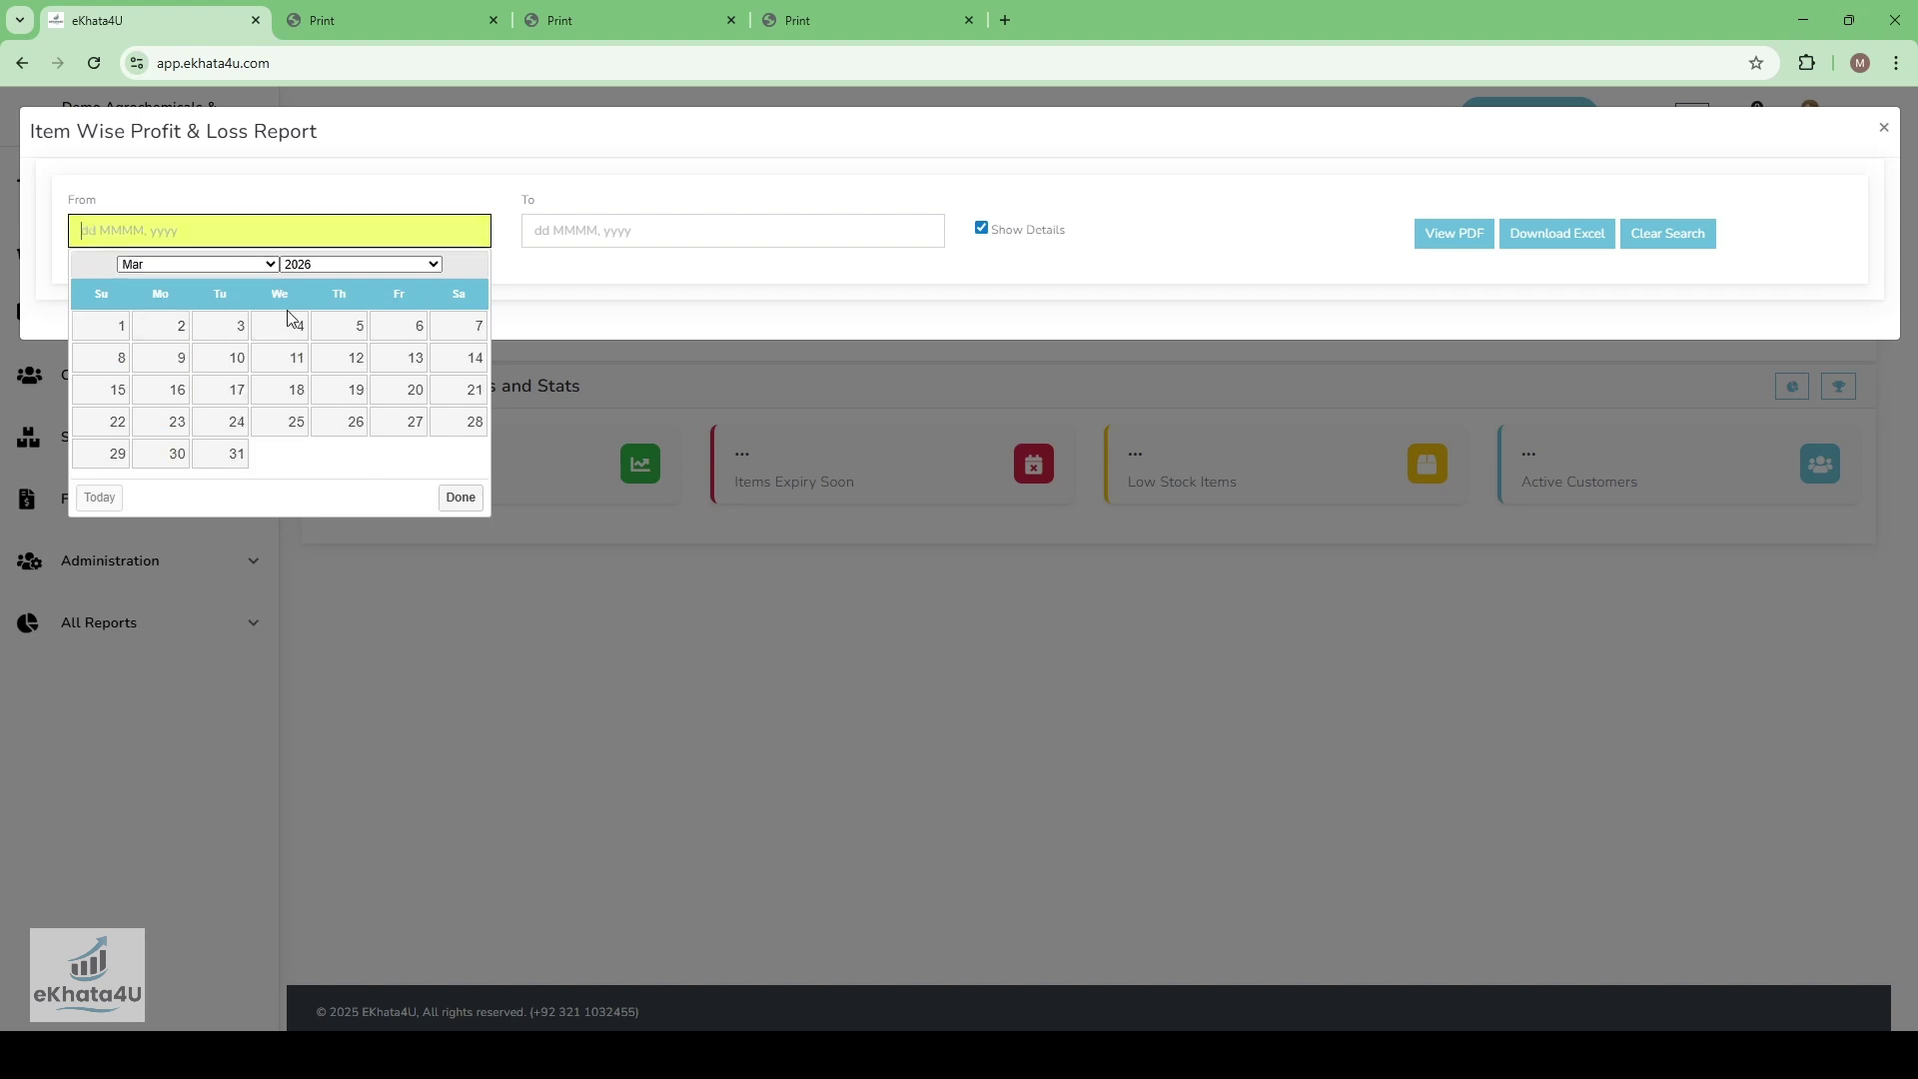
{"action": "left_click", "coordinate": [90, 321]}
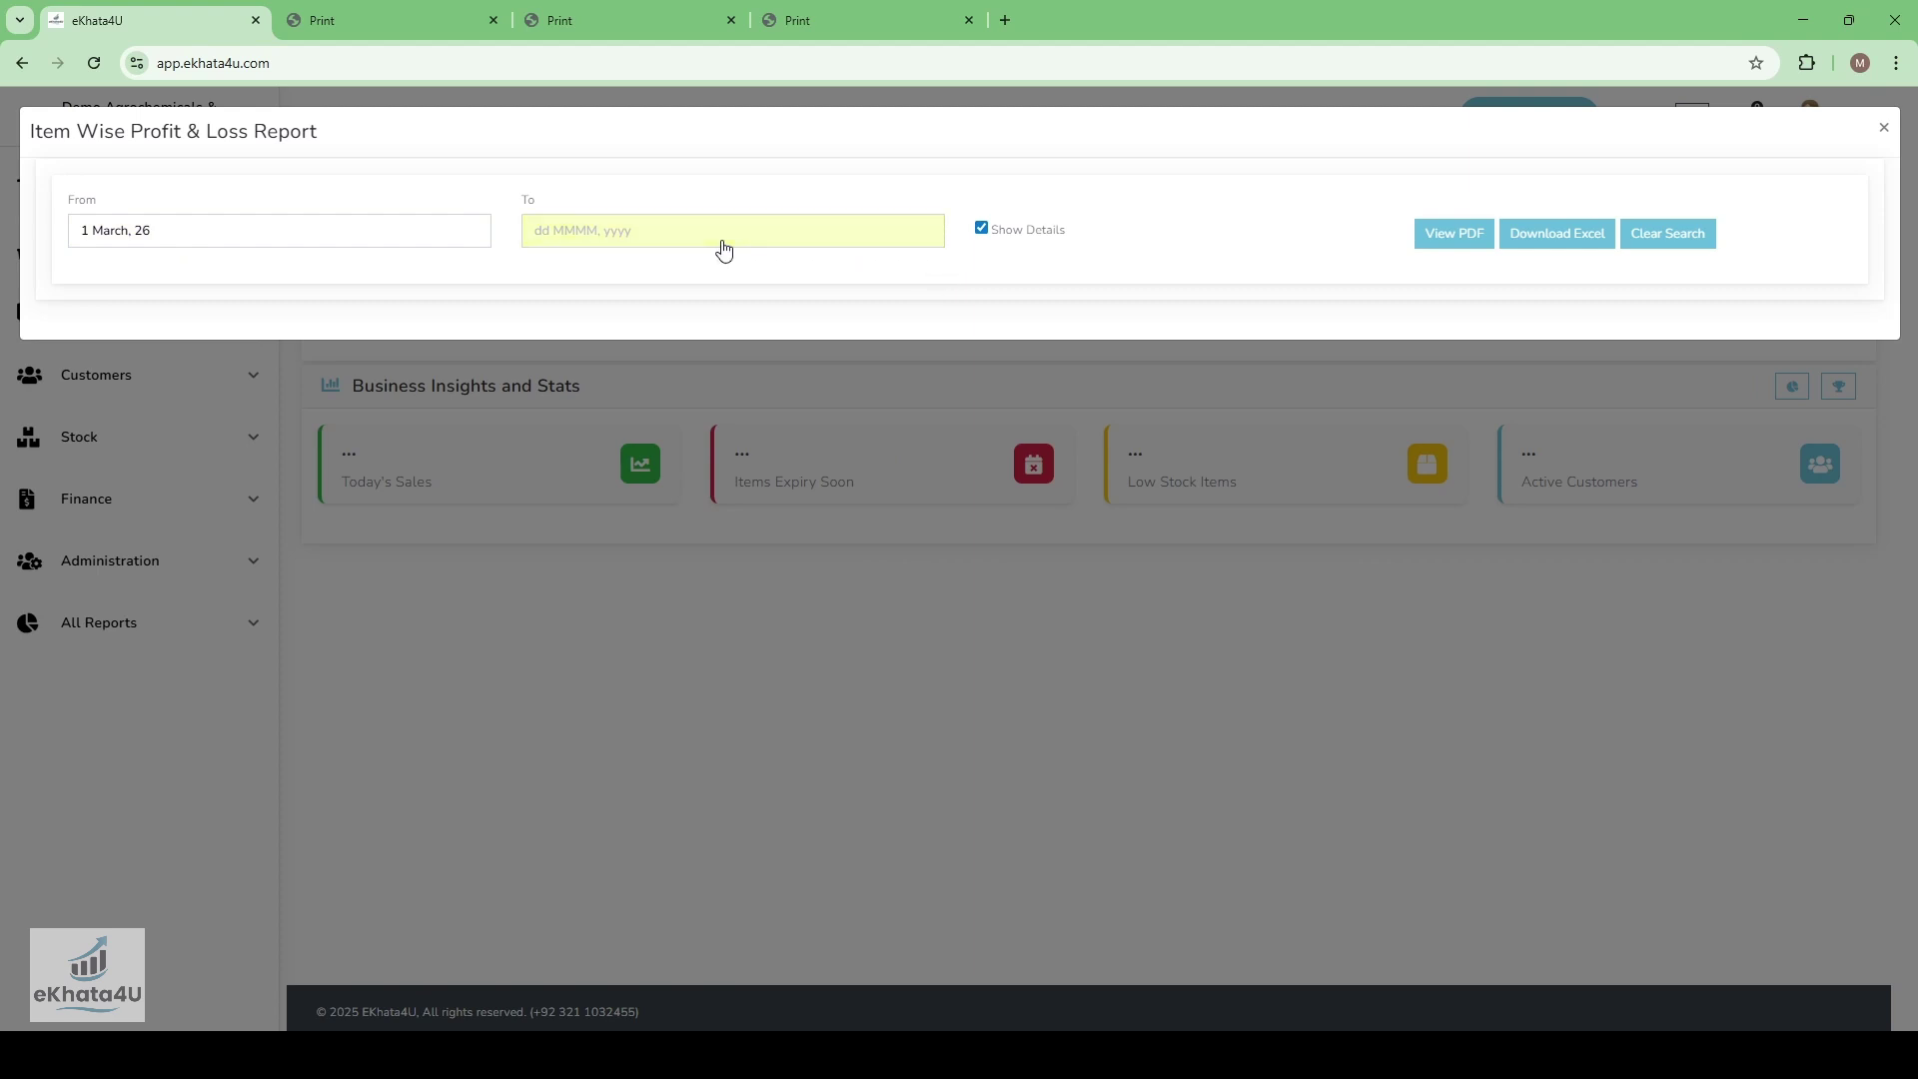
{"action": "left_click", "coordinate": [909, 240]}
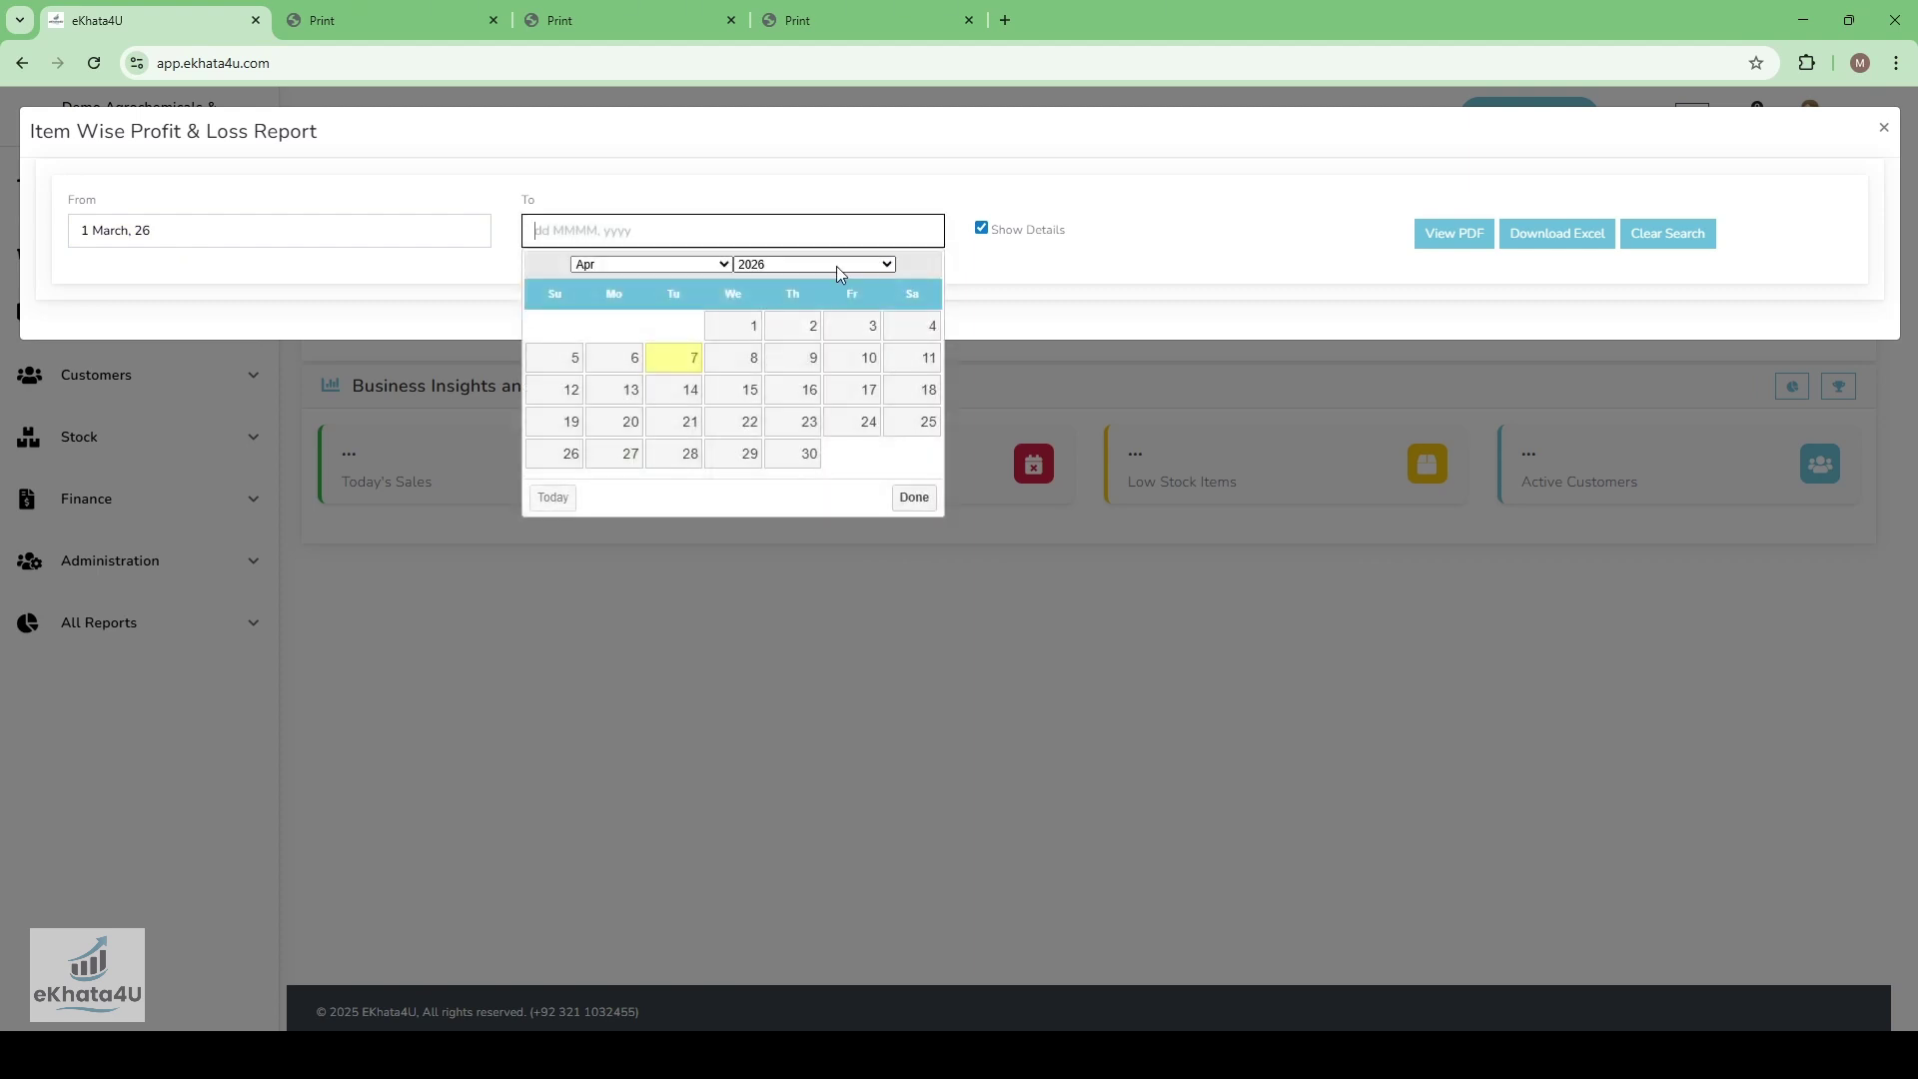
{"action": "left_click", "coordinate": [814, 360]}
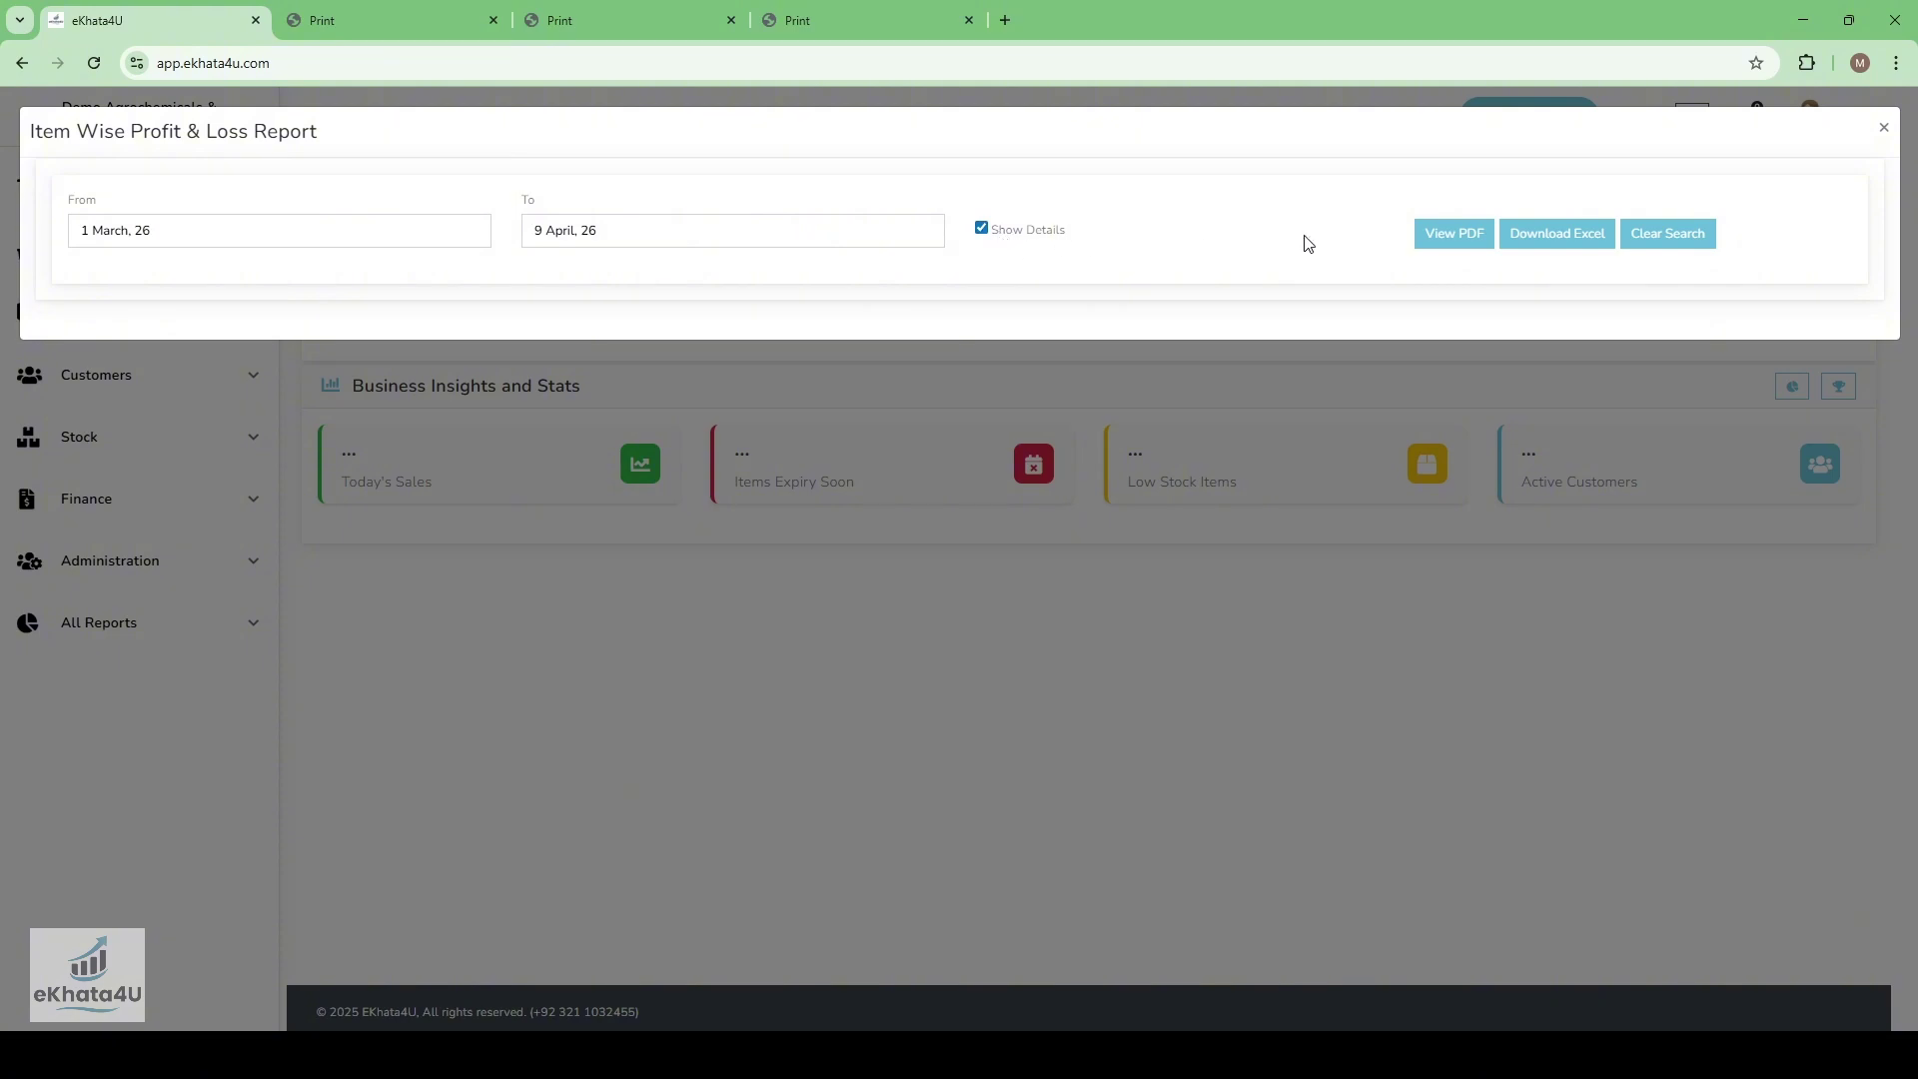
{"action": "left_click", "coordinate": [1453, 233]}
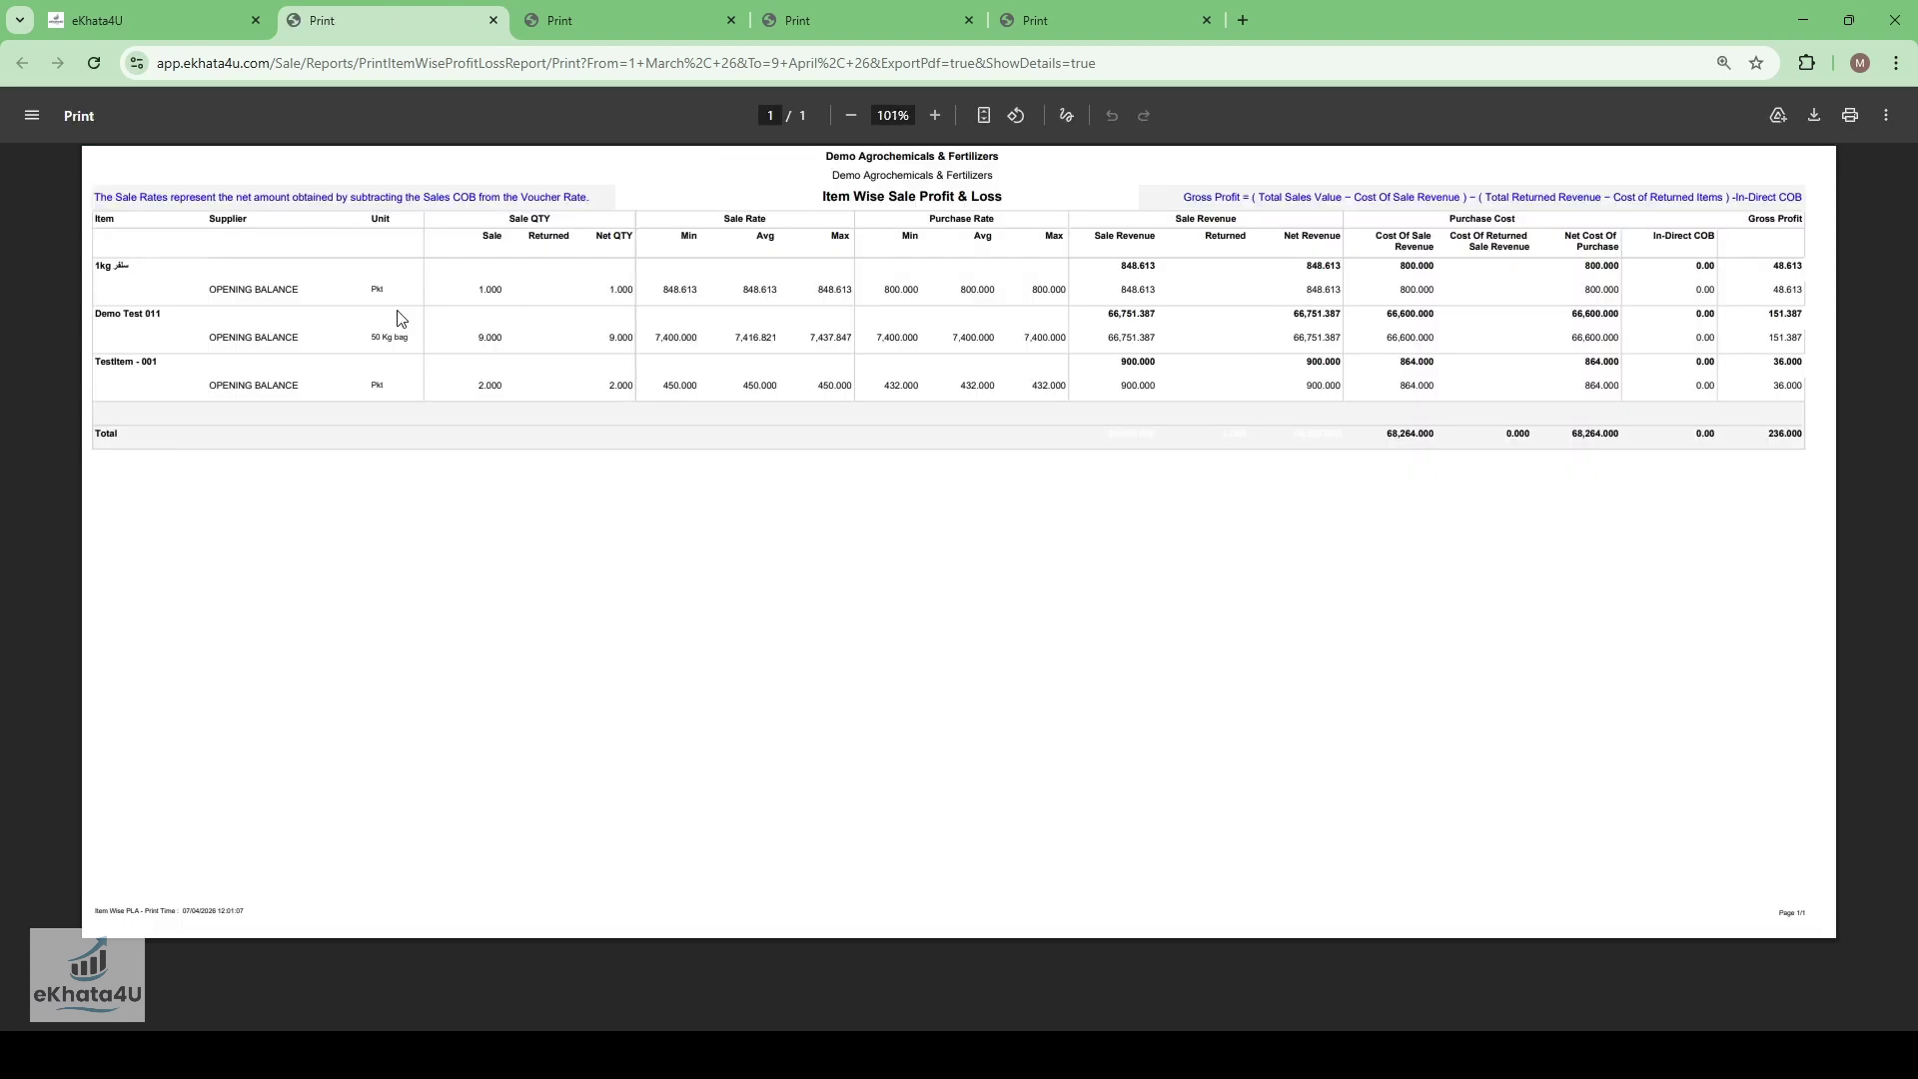
- Examine the item names and their supplier entries in the Item Wise Sale Profit & Loss report at 135% zoom
{"action": "scroll", "coordinate": [400, 314], "scroll_direction": "up", "scroll_amount": 3, "text": "ctrl"}
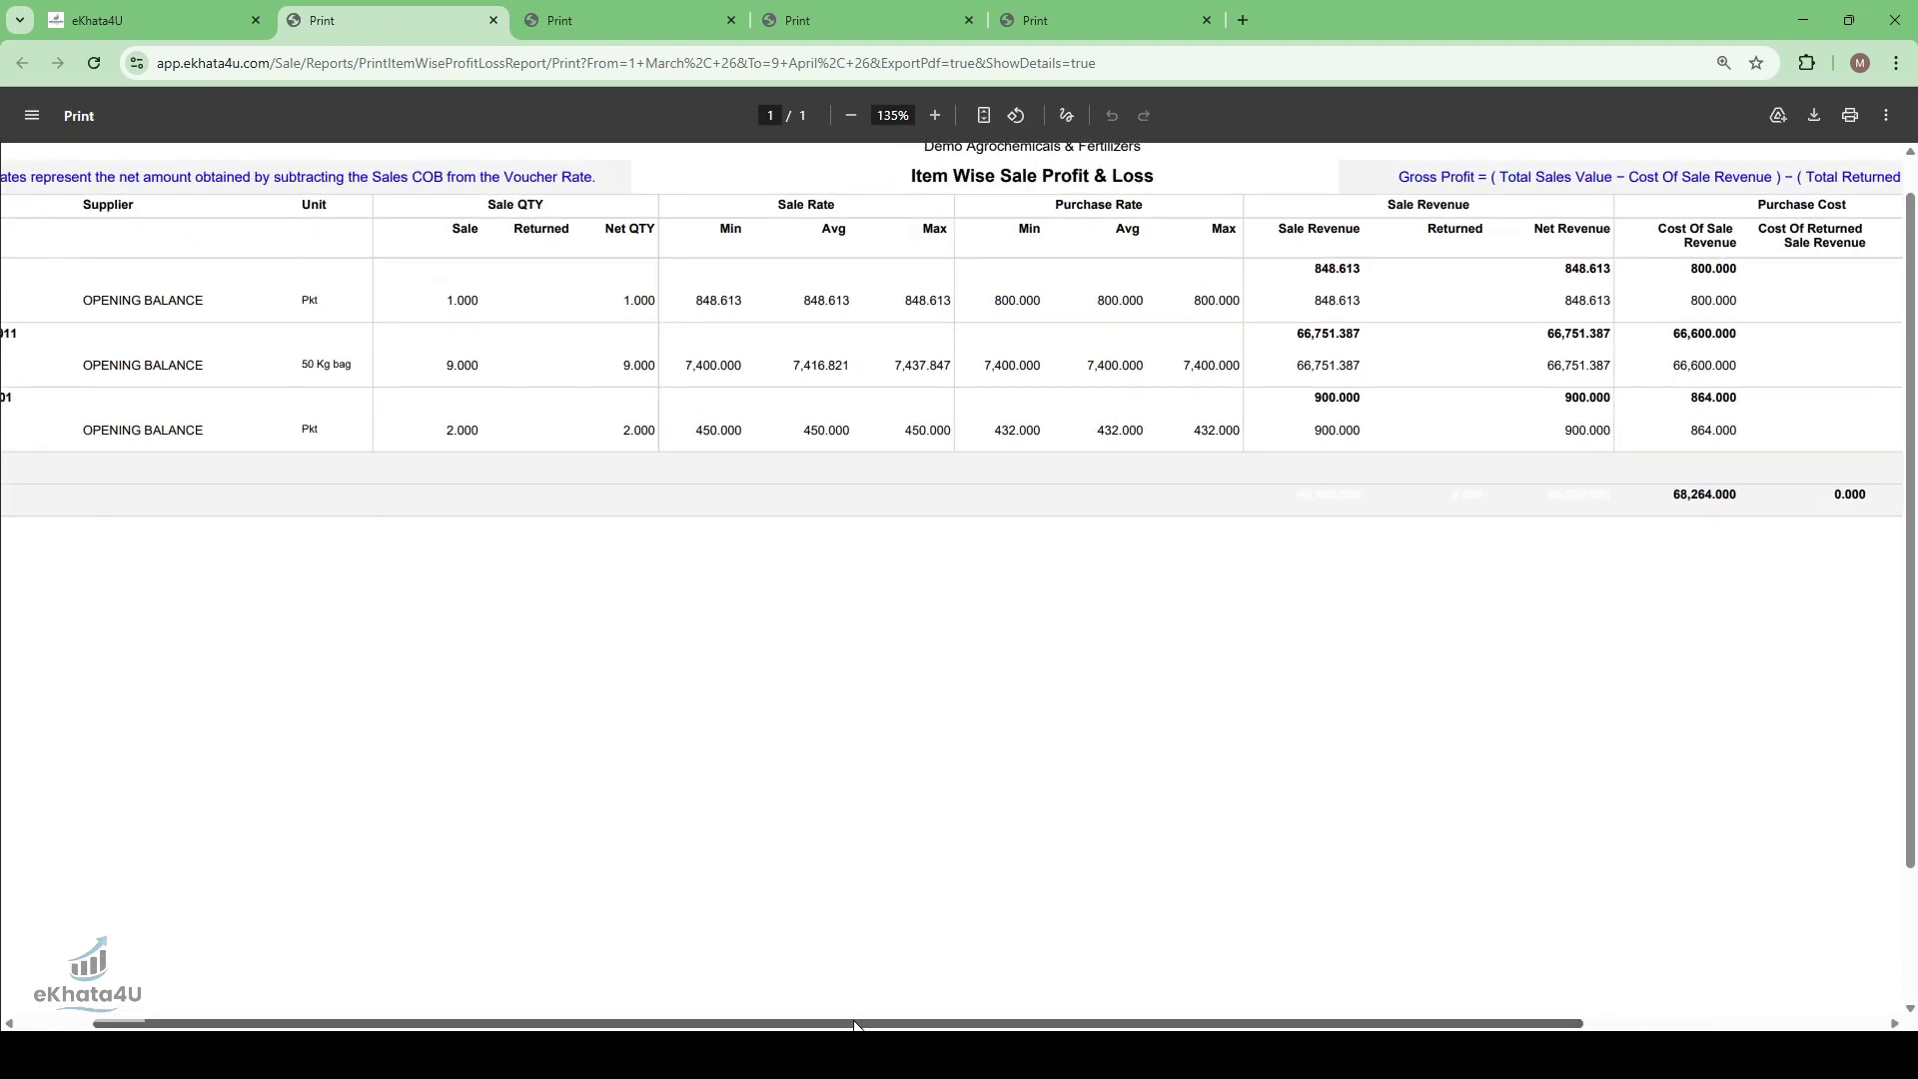
{"action": "left_click_drag", "start_coordinate": [859, 1023], "coordinate": [415, 897]}
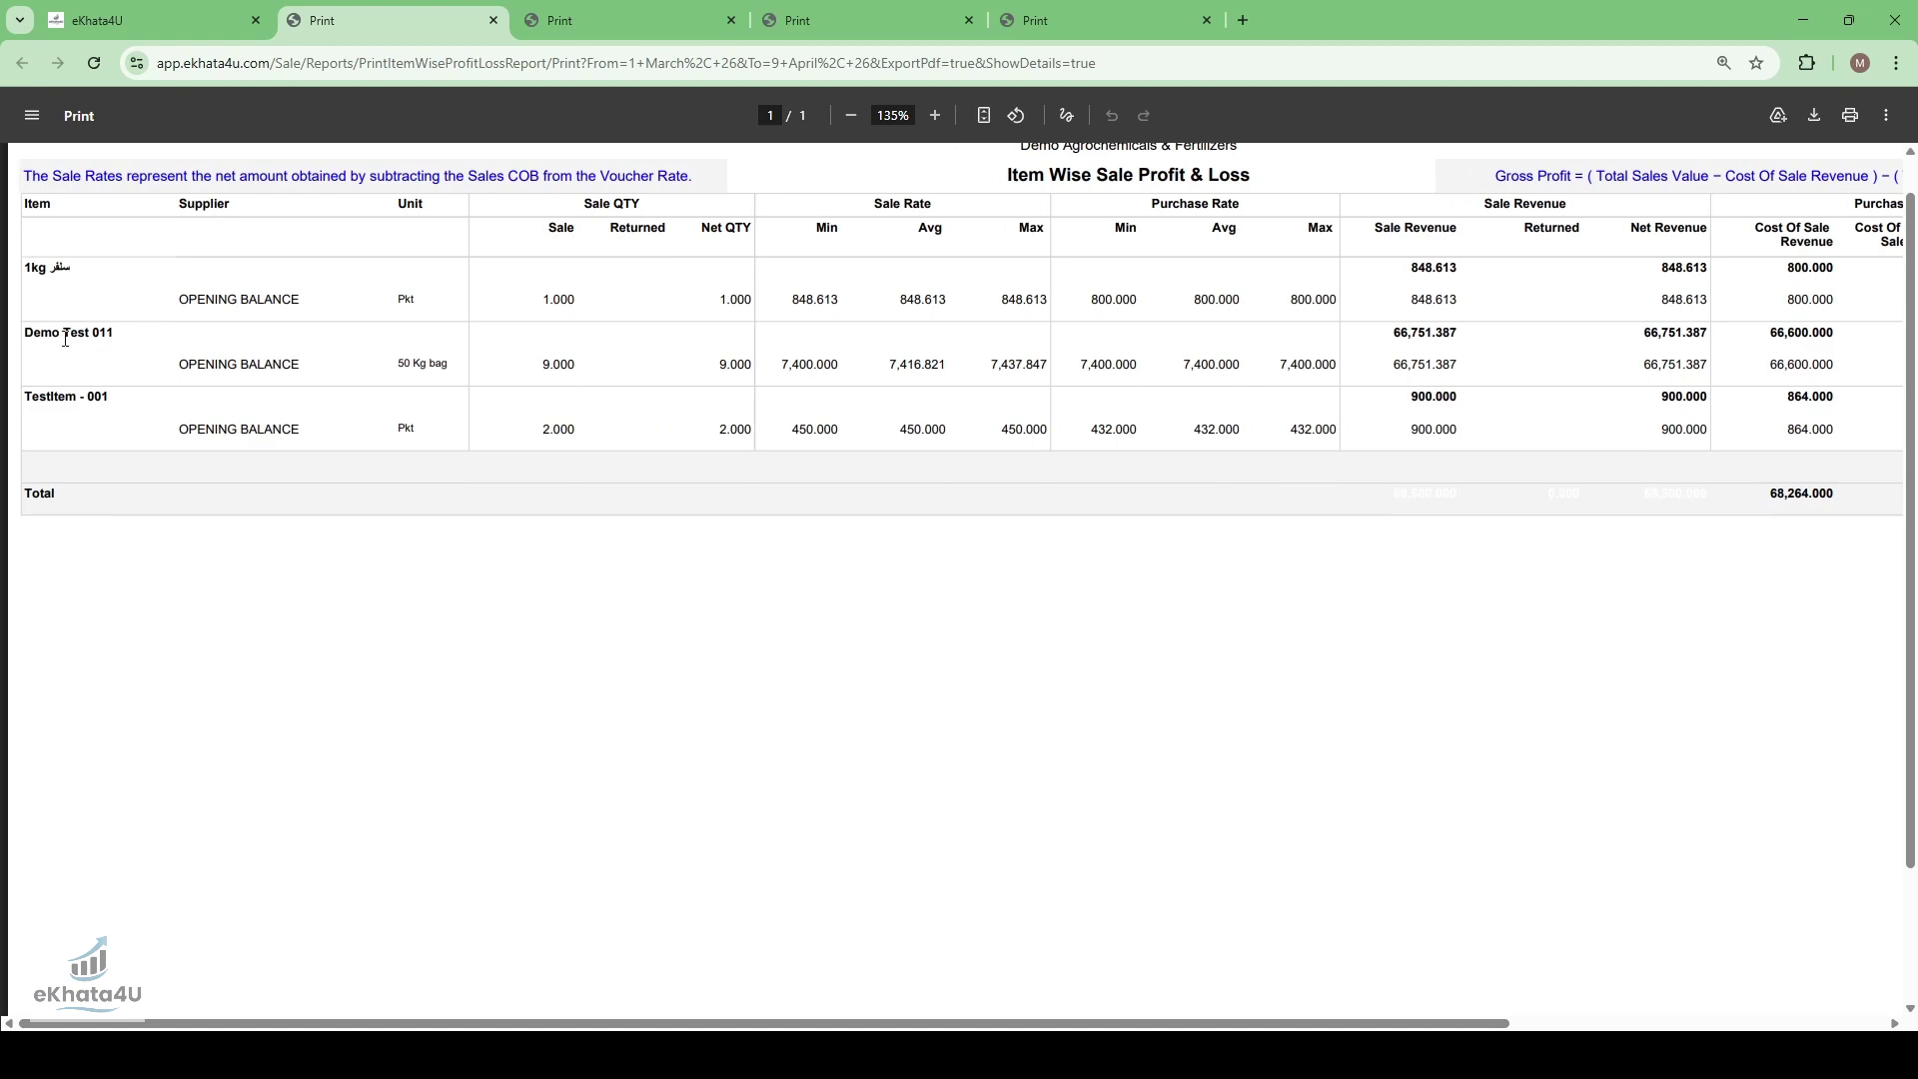
{"action": "left_click_drag", "start_coordinate": [28, 270], "coordinate": [71, 273]}
{"action": "left_click_drag", "start_coordinate": [26, 332], "coordinate": [320, 366]}
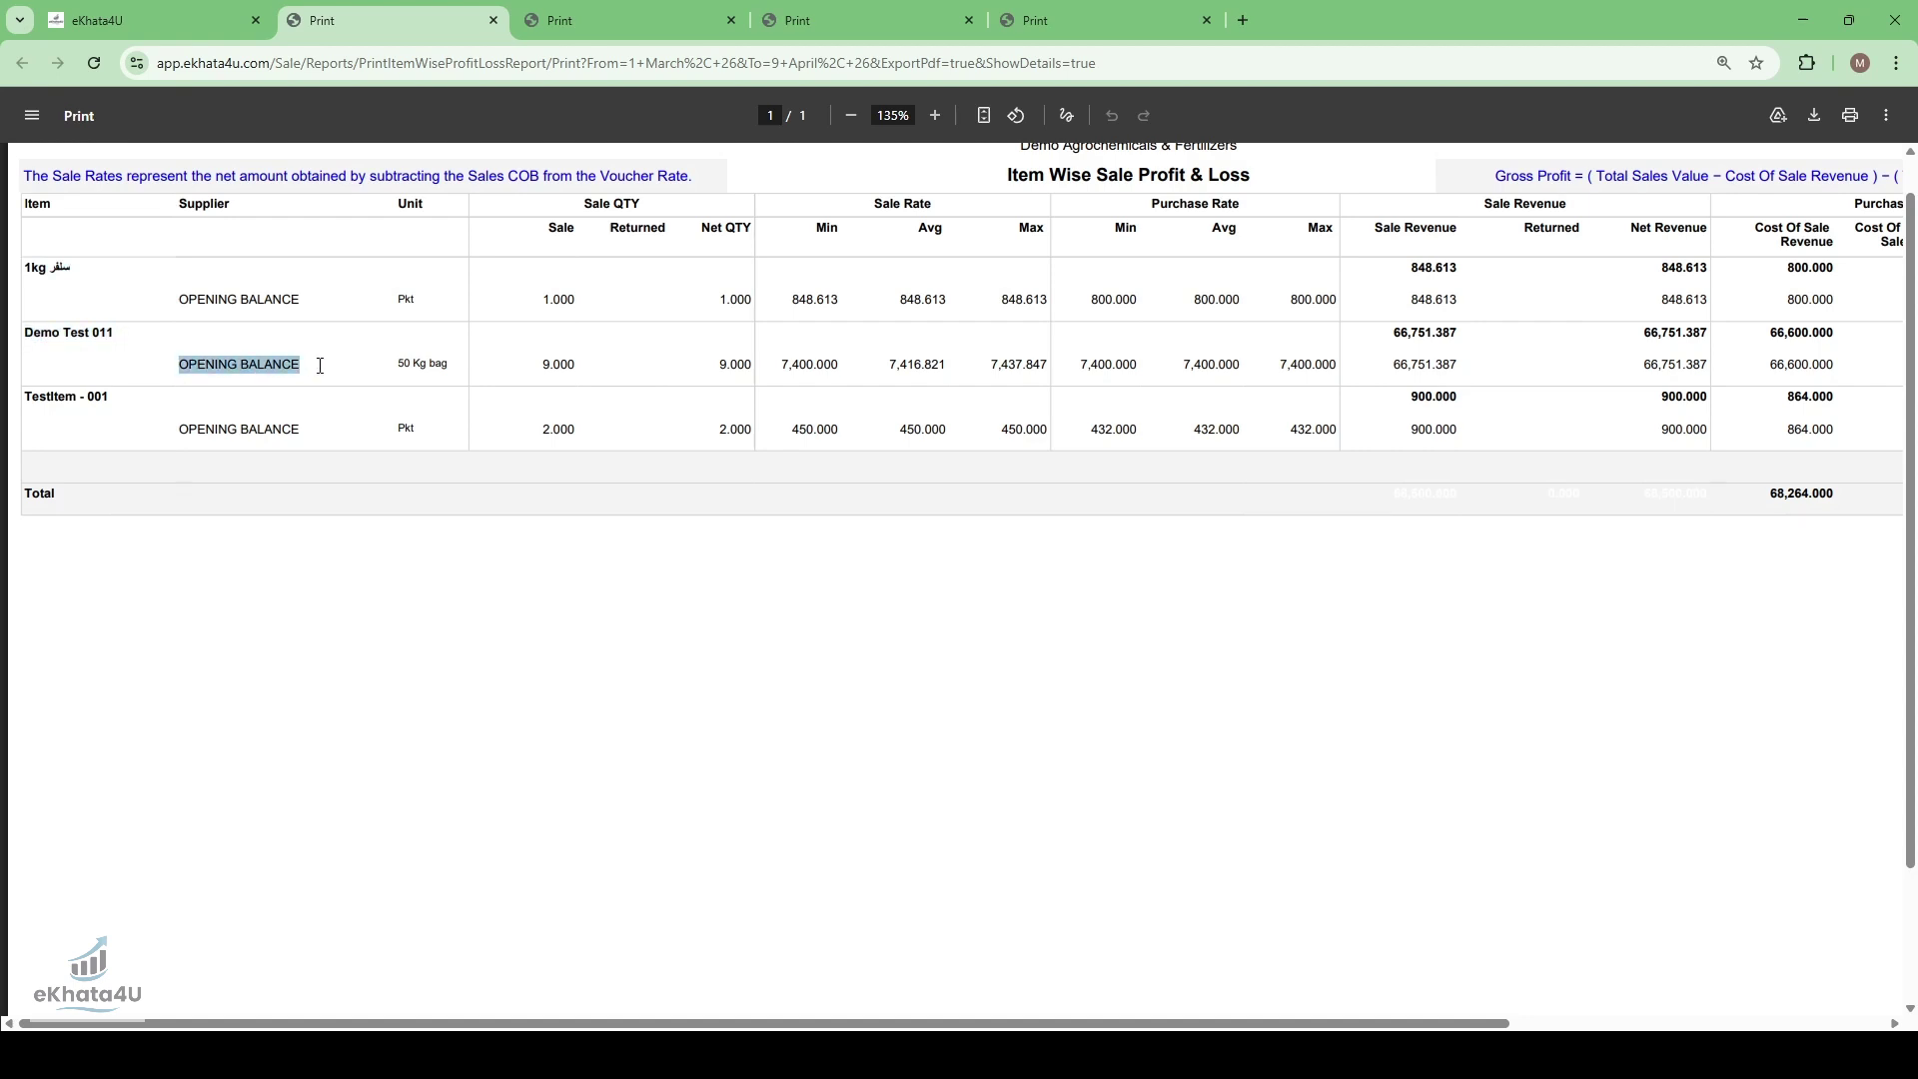
{"action": "left_click_drag", "start_coordinate": [26, 398], "coordinate": [312, 434]}
{"action": "left_click", "coordinate": [295, 429]}
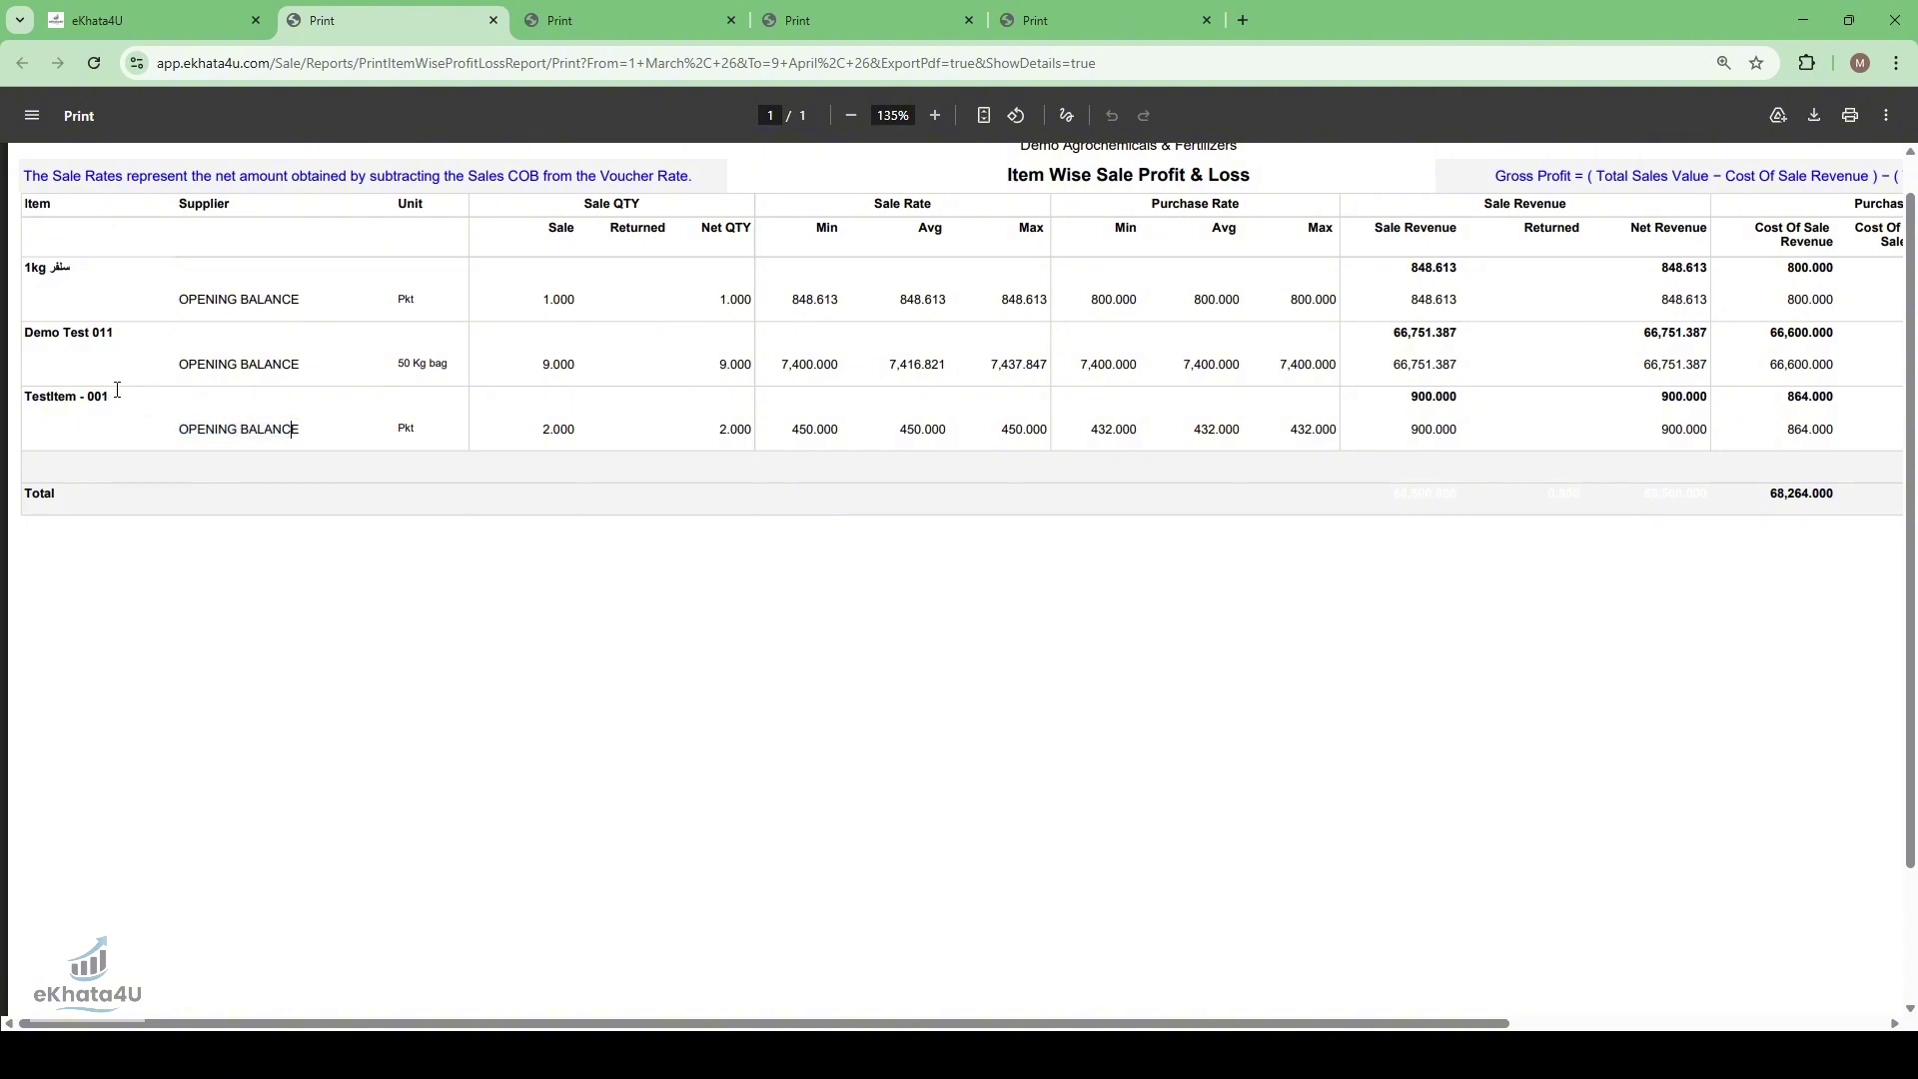
{"action": "left_click_drag", "start_coordinate": [189, 432], "coordinate": [296, 431]}
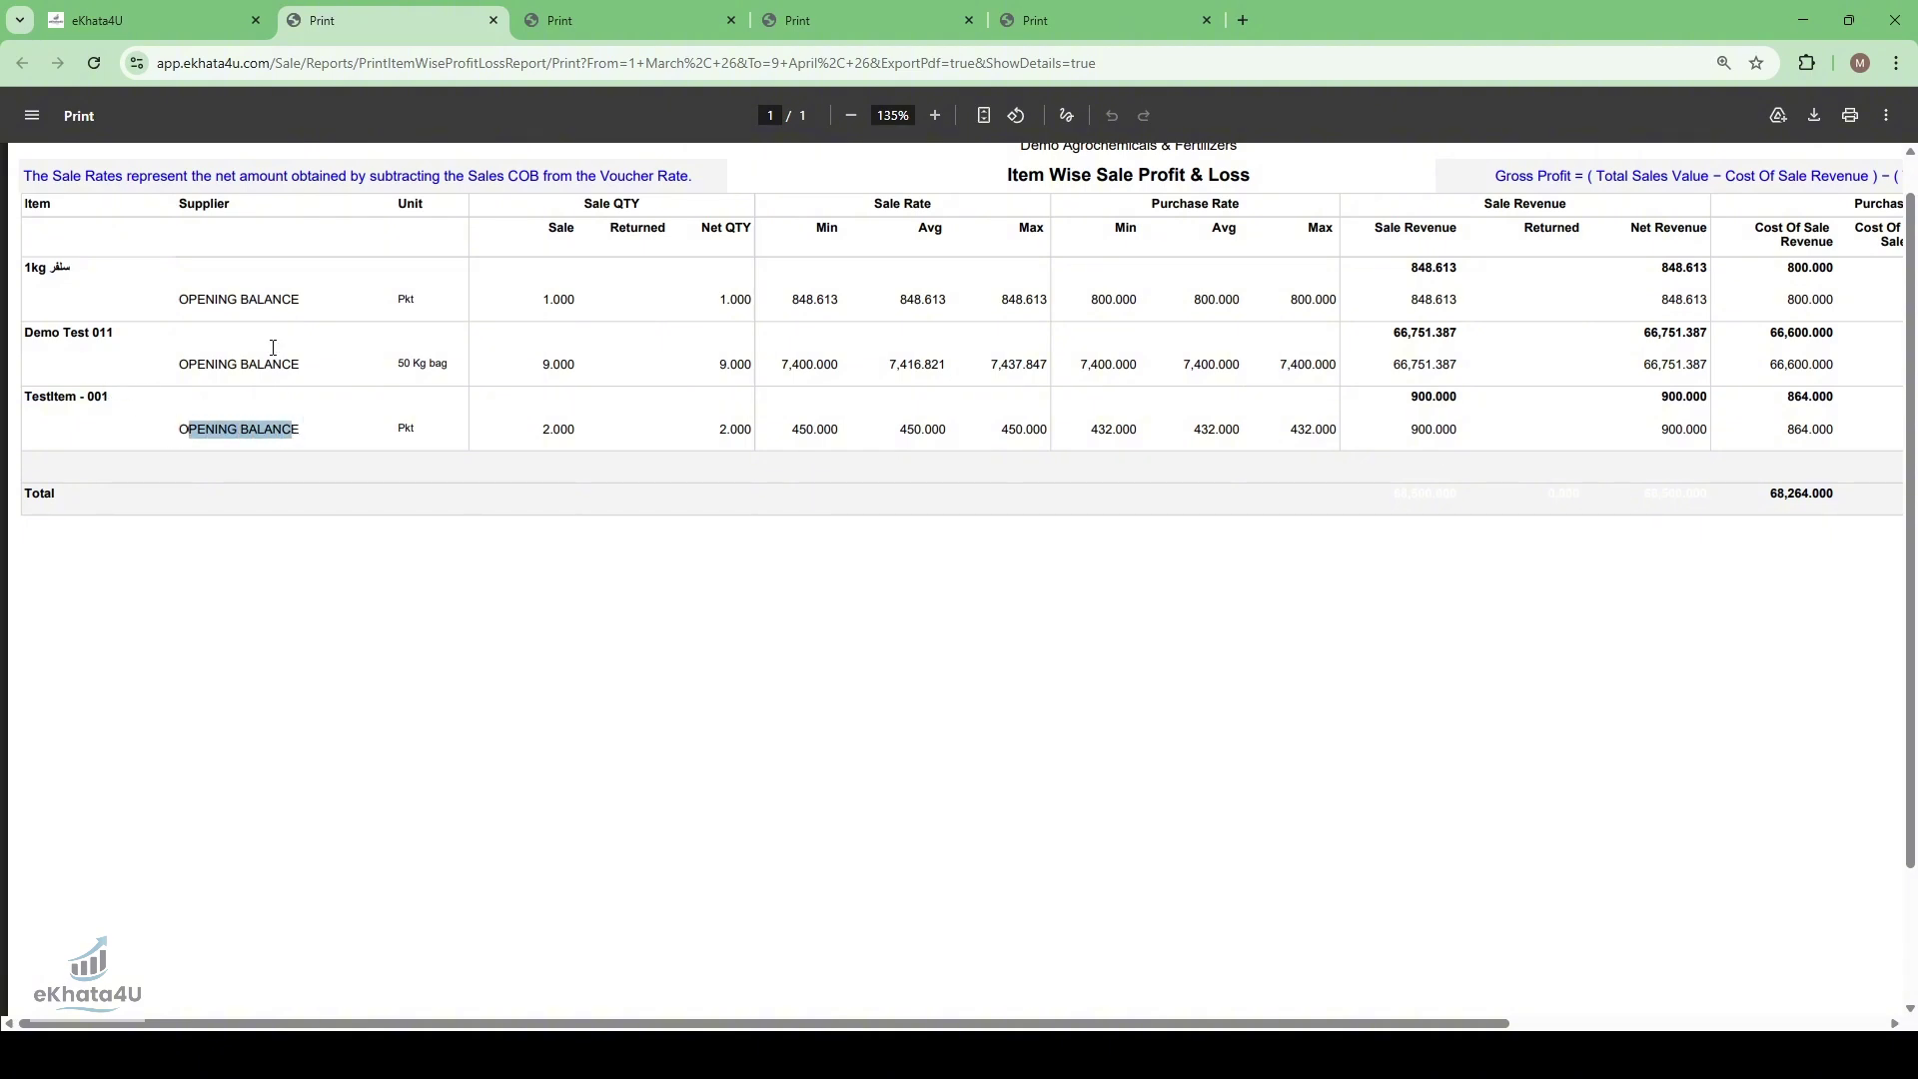
- Examine the sale quantities of the 1kg item and Demo Test 011 in the profit and loss report
{"action": "left_click", "coordinate": [303, 299]}
{"action": "double_click", "coordinate": [551, 297]}
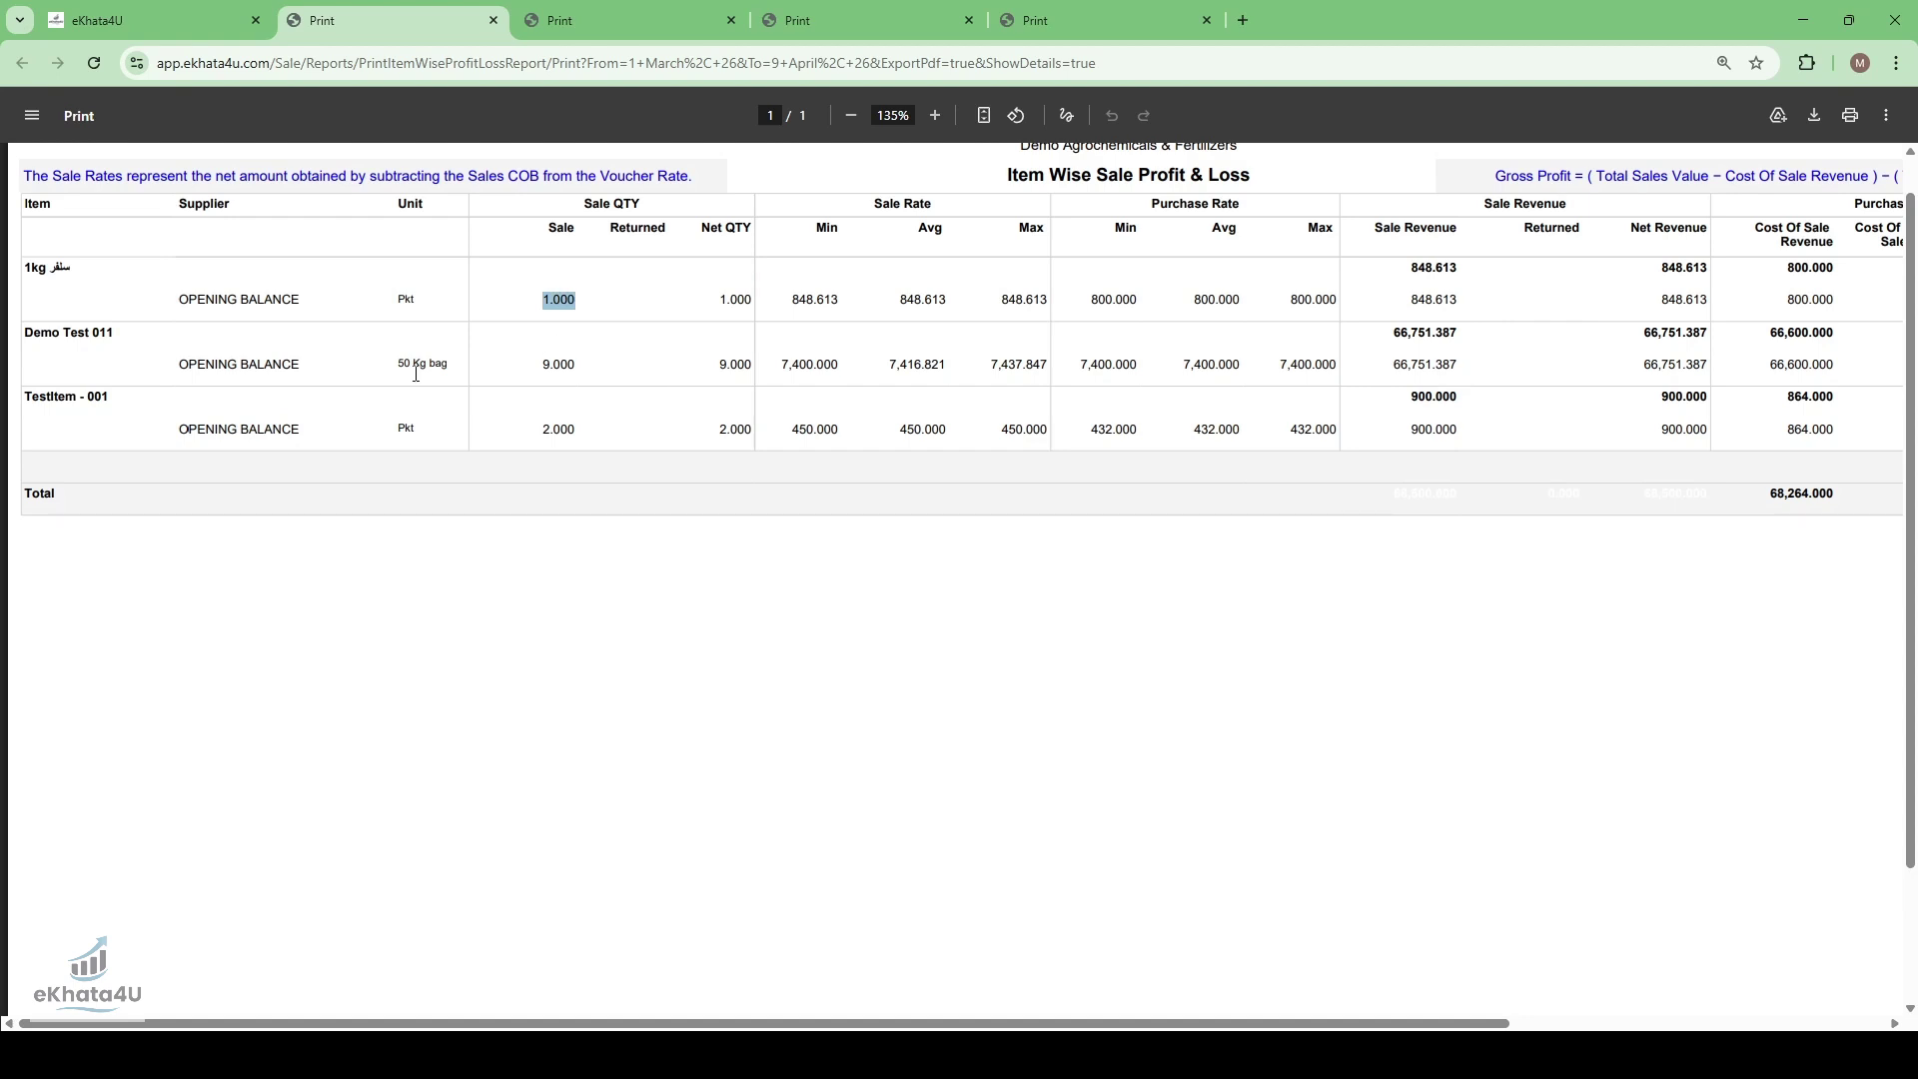
{"action": "double_click", "coordinate": [102, 332]}
{"action": "double_click", "coordinate": [558, 364]}
- Check the issued and received quantities in the open Demo Test 011 Item Ledger Report
{"action": "left_click", "coordinate": [619, 8]}
{"action": "left_click", "coordinate": [778, 30]}
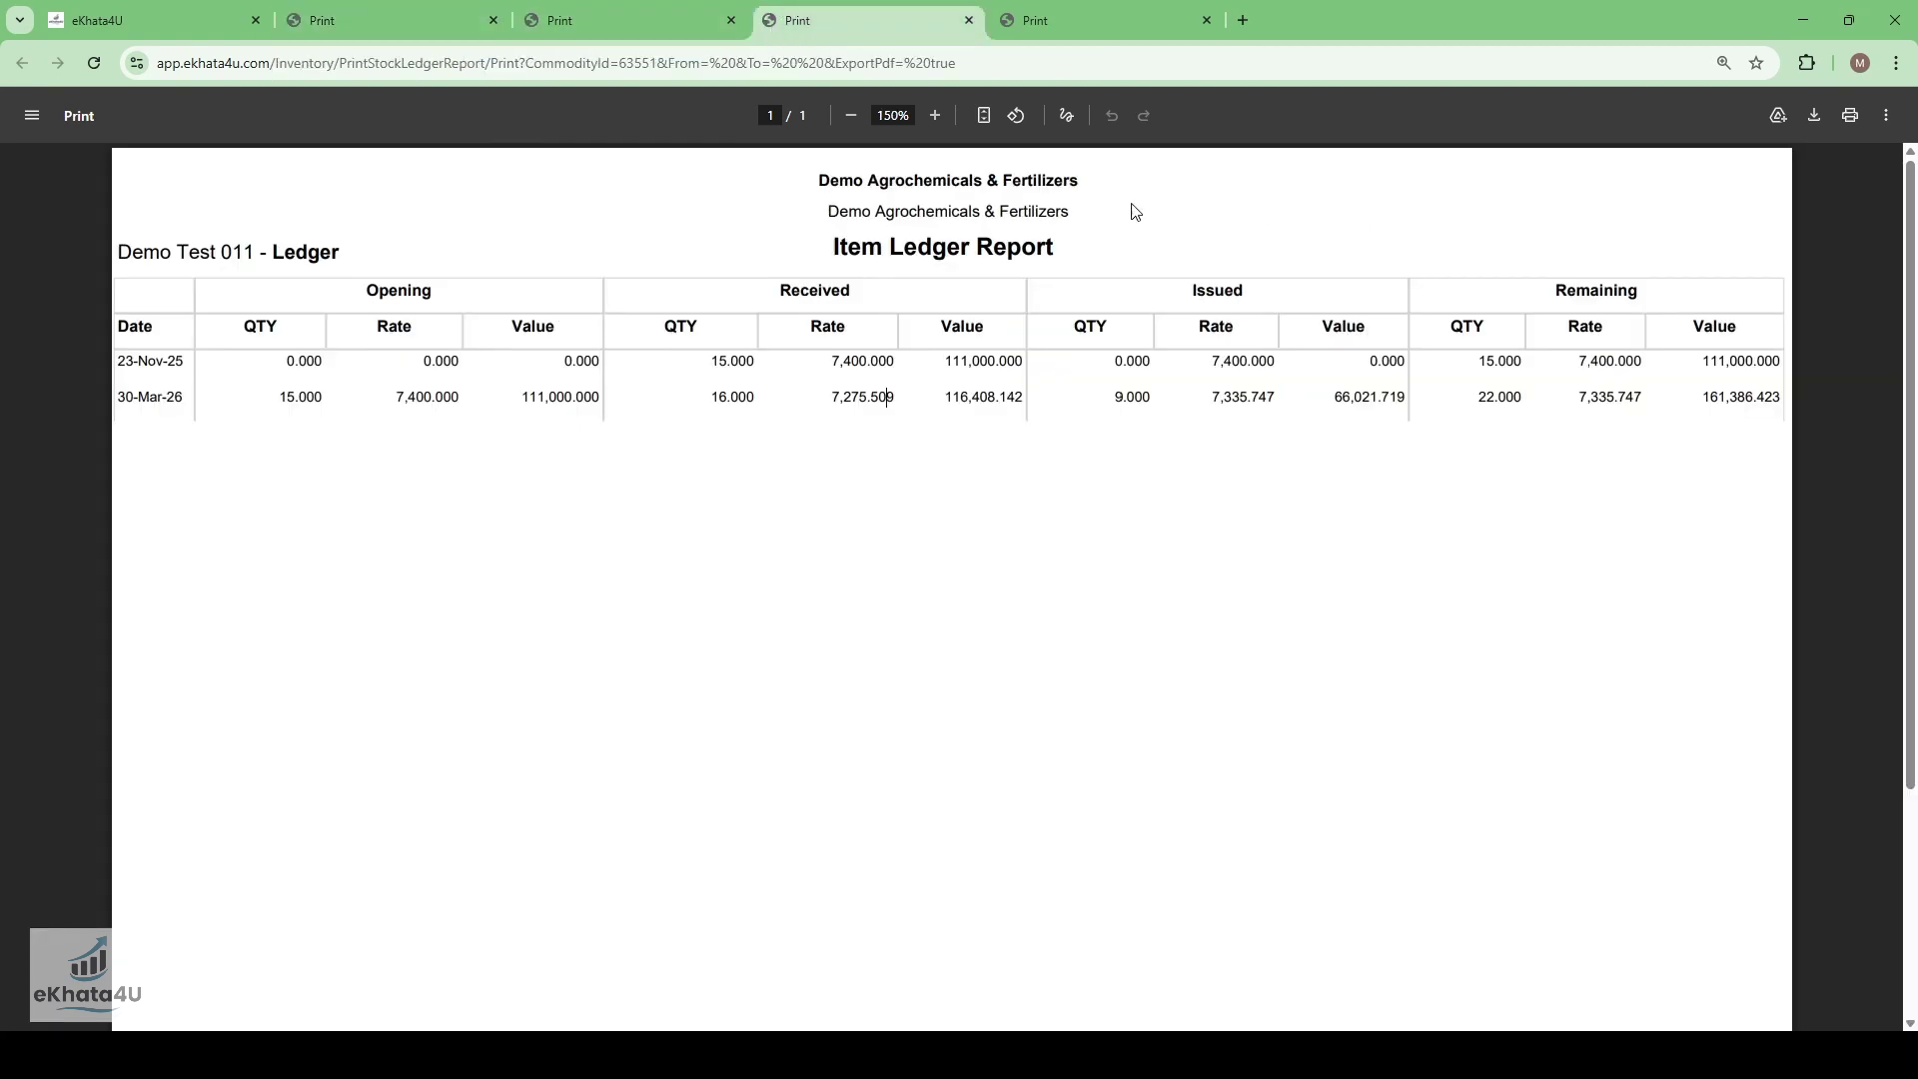
{"action": "left_click_drag", "start_coordinate": [1112, 417], "coordinate": [1157, 417]}
{"action": "left_click_drag", "start_coordinate": [710, 362], "coordinate": [762, 361]}
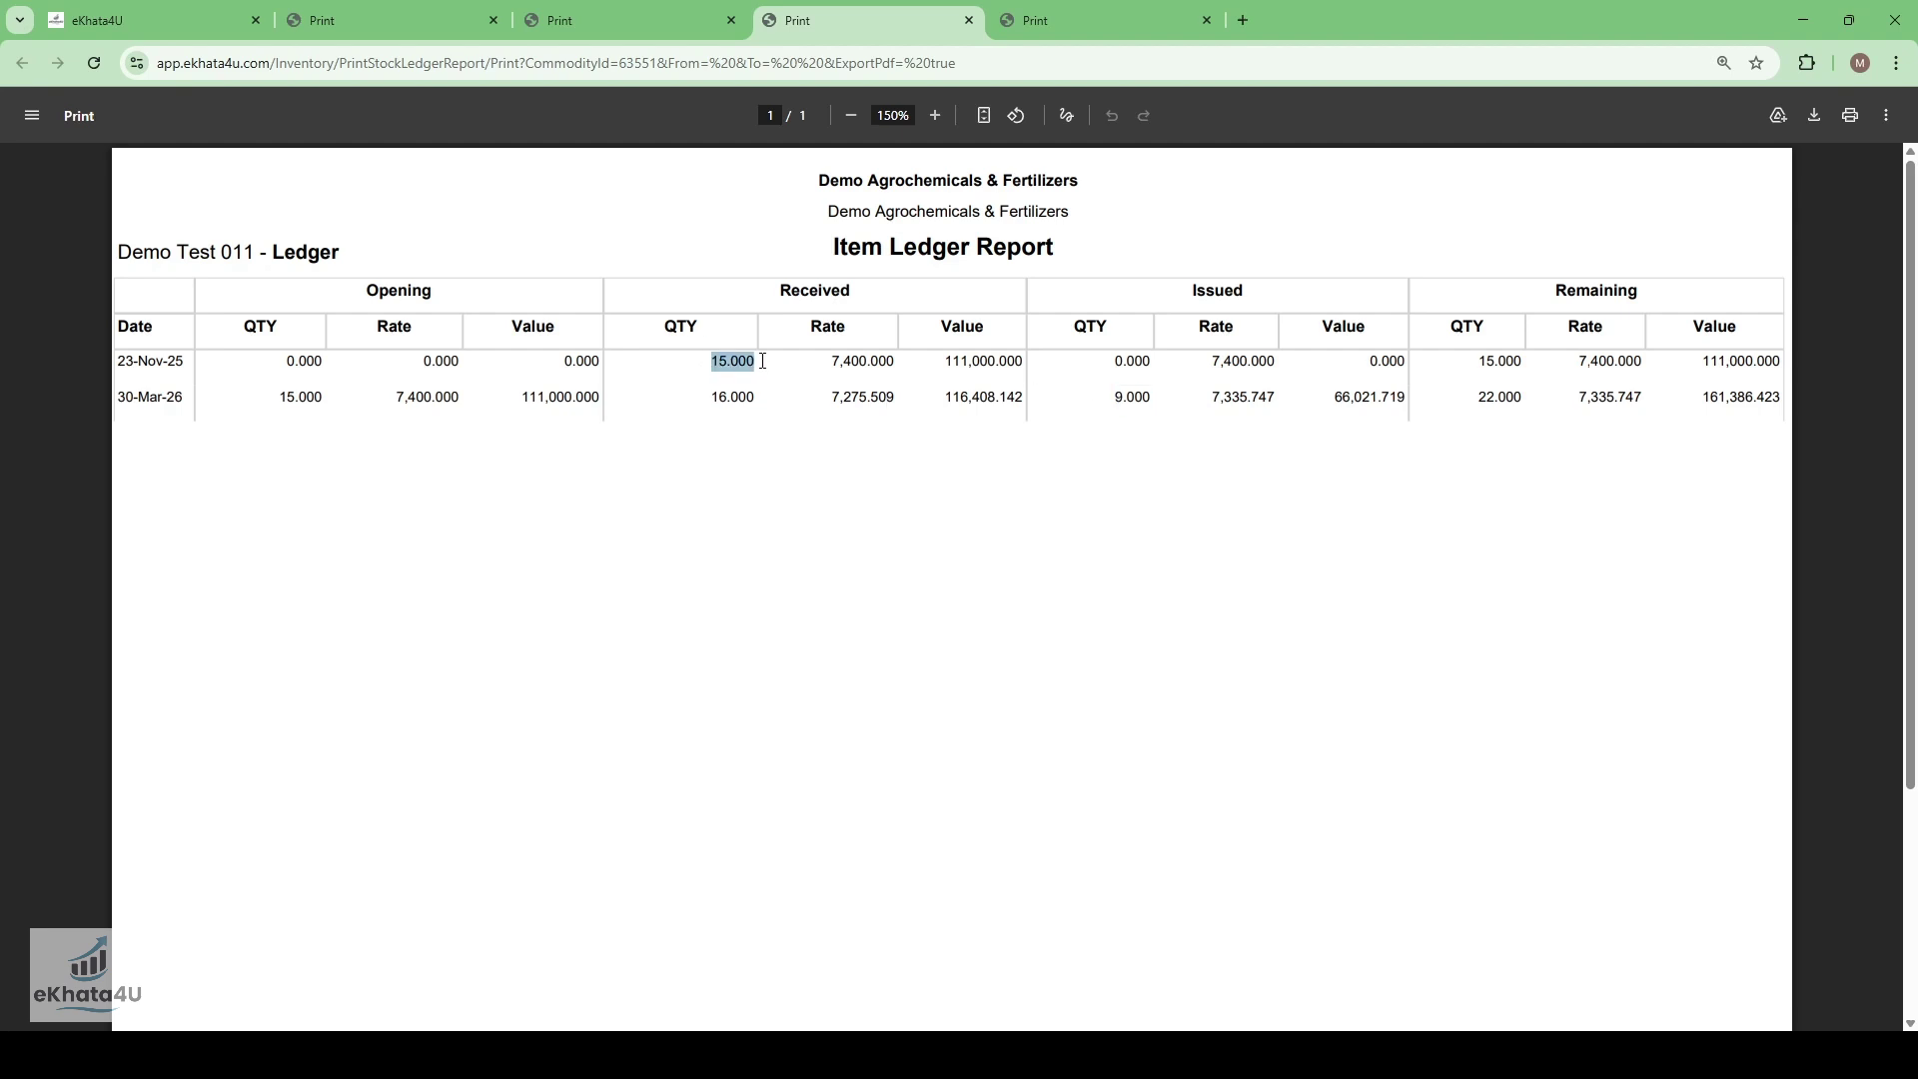
- Return to the profit and loss report and examine Demo Test 011's minimum, average and maximum sale and purchase rates
{"action": "left_click", "coordinate": [460, 20]}
{"action": "left_click_drag", "start_coordinate": [780, 366], "coordinate": [1035, 372]}
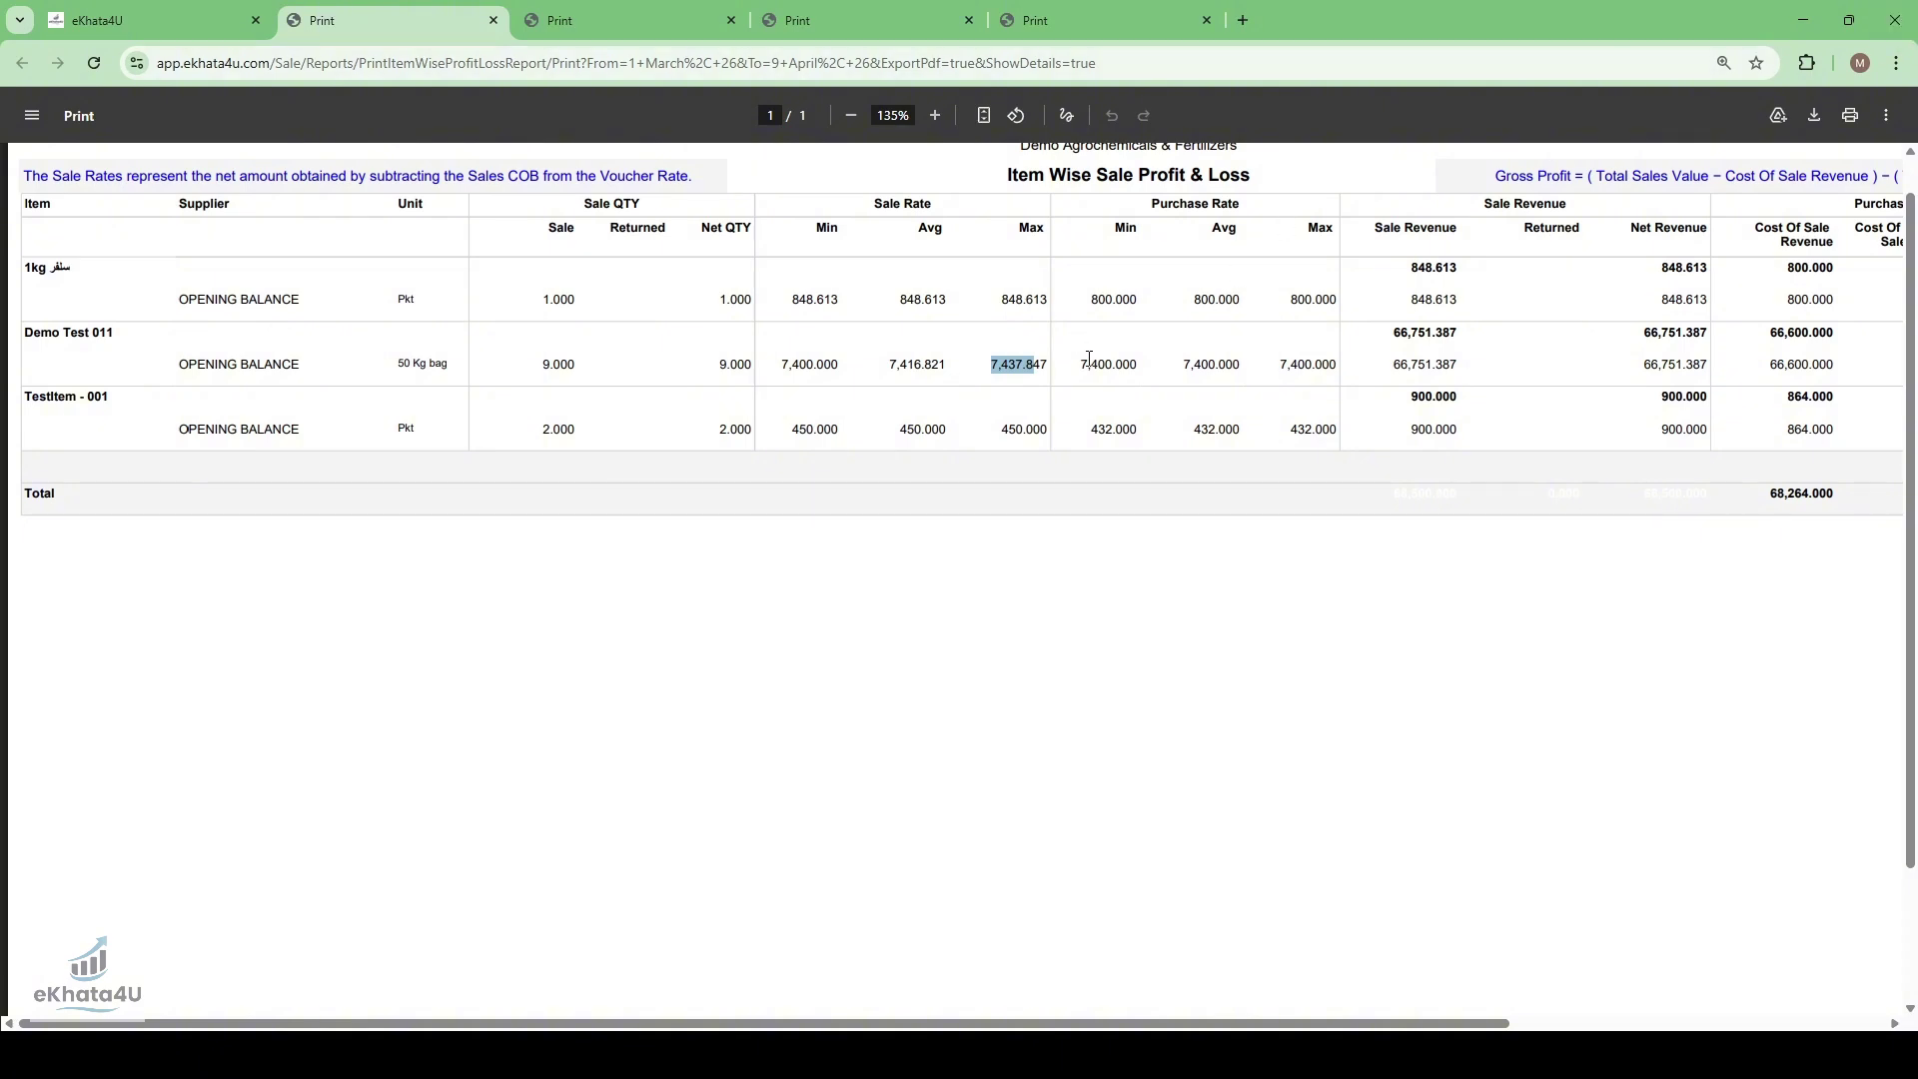
{"action": "left_click_drag", "start_coordinate": [1079, 364], "coordinate": [1324, 370]}
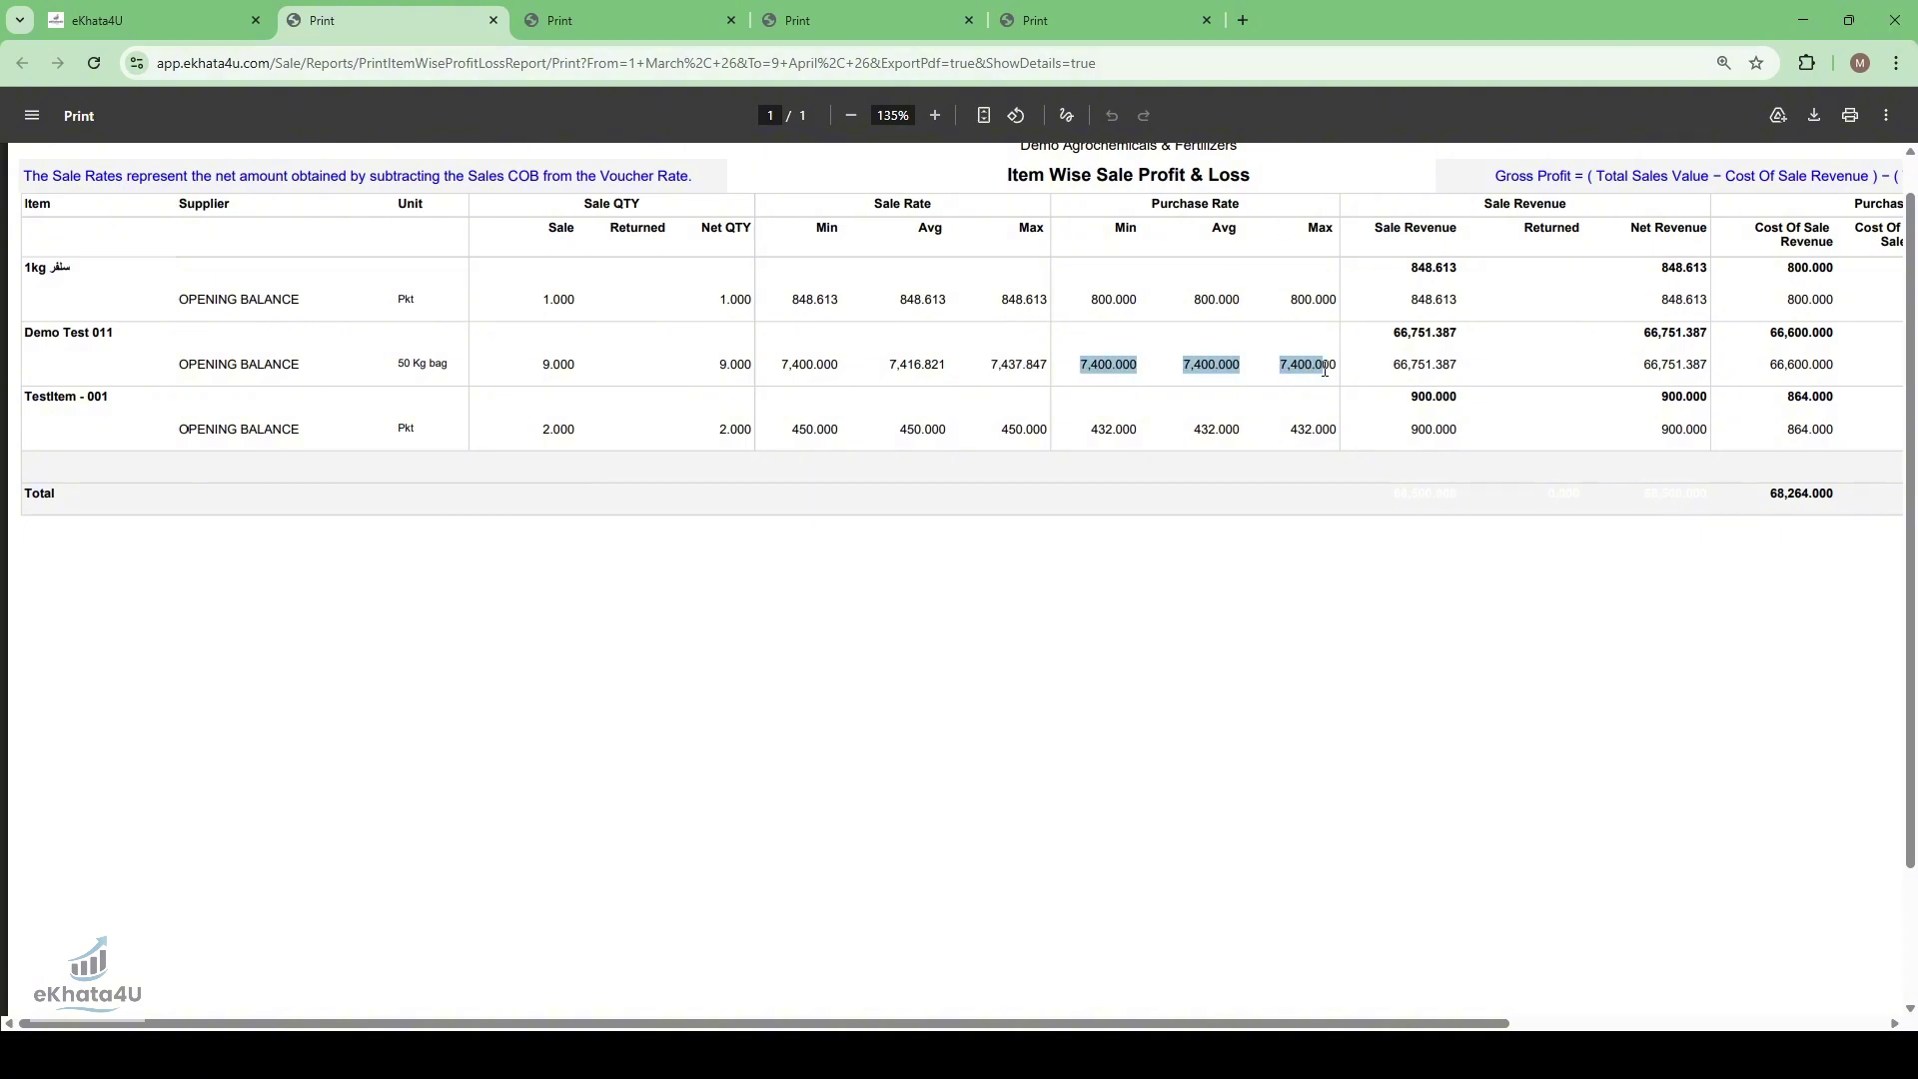
{"action": "left_click", "coordinate": [1222, 369]}
- Examine Demo Test 011's sale revenue, net revenue and returned quantity in the profit and loss report
{"action": "left_click_drag", "start_coordinate": [1498, 1023], "coordinate": [1740, 1007]}
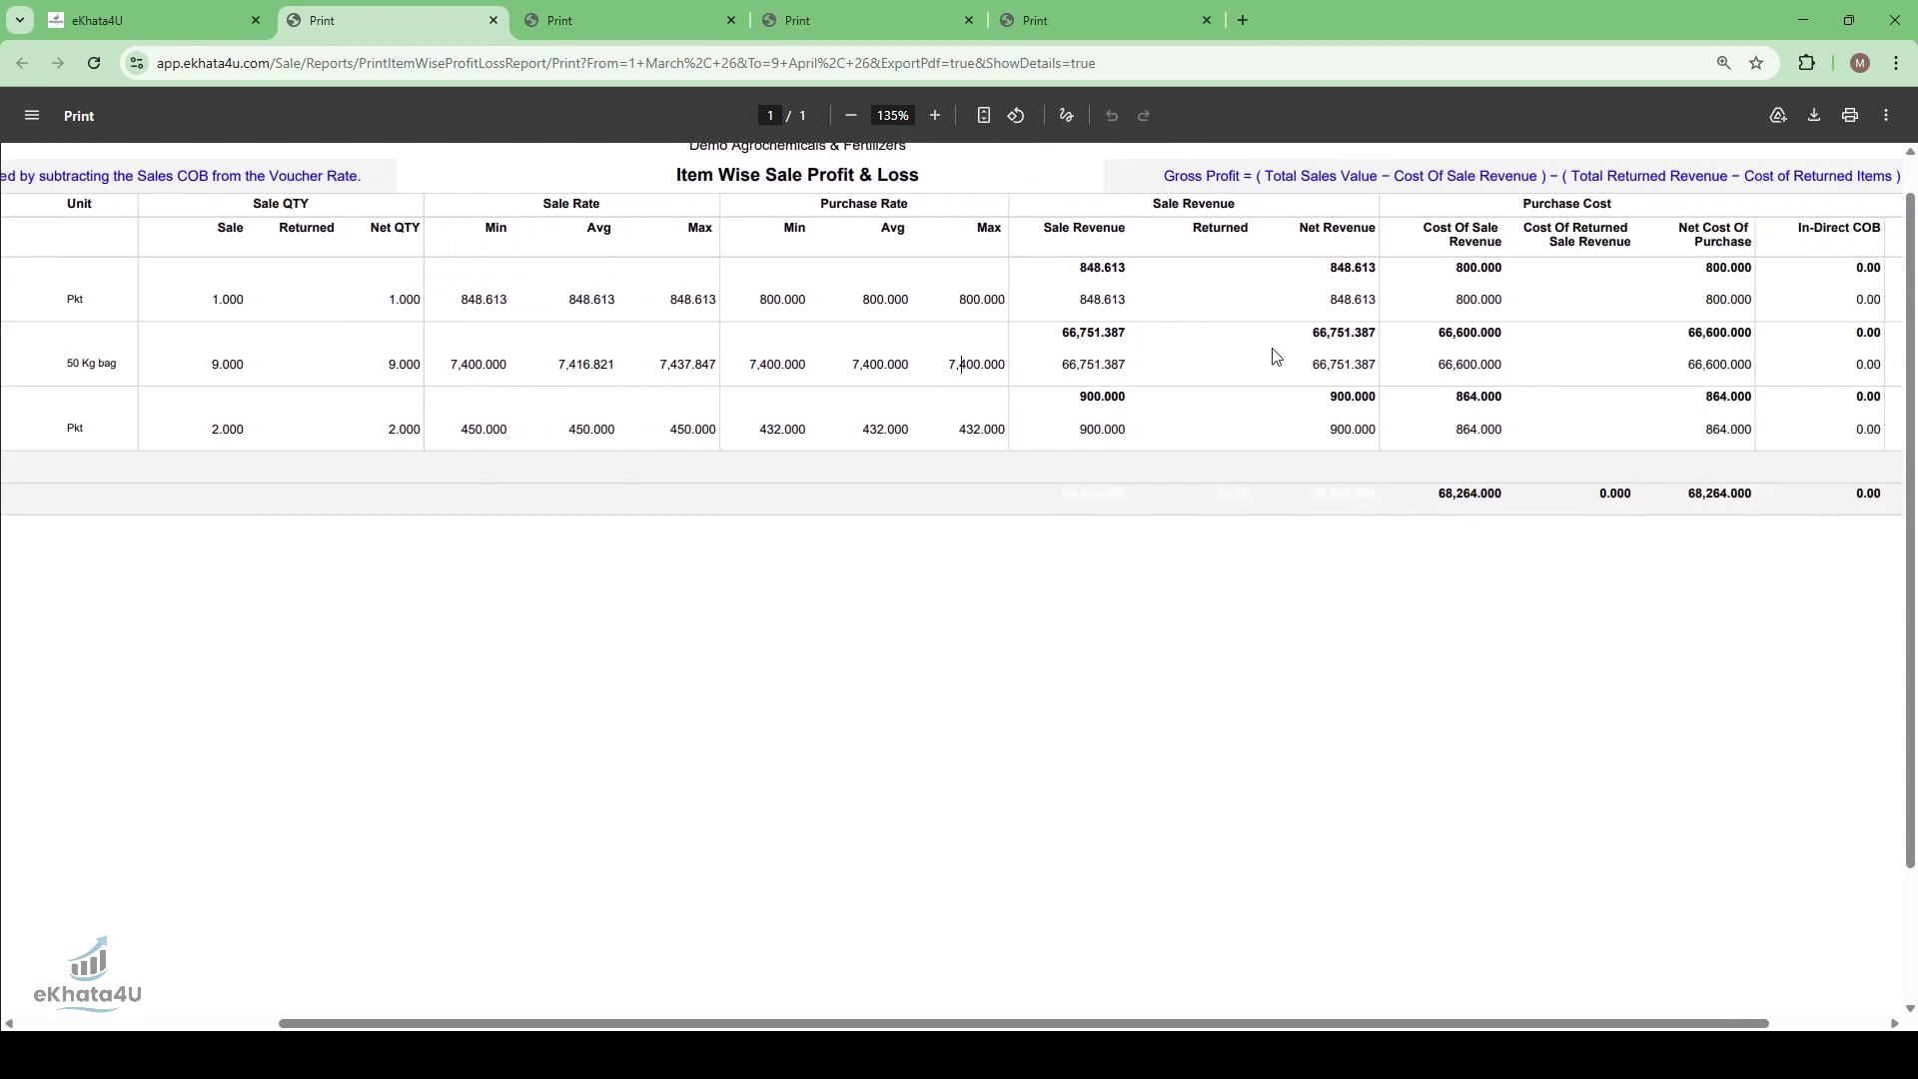
{"action": "left_click_drag", "start_coordinate": [1065, 369], "coordinate": [1129, 368]}
{"action": "left_click_drag", "start_coordinate": [1312, 365], "coordinate": [1341, 374]}
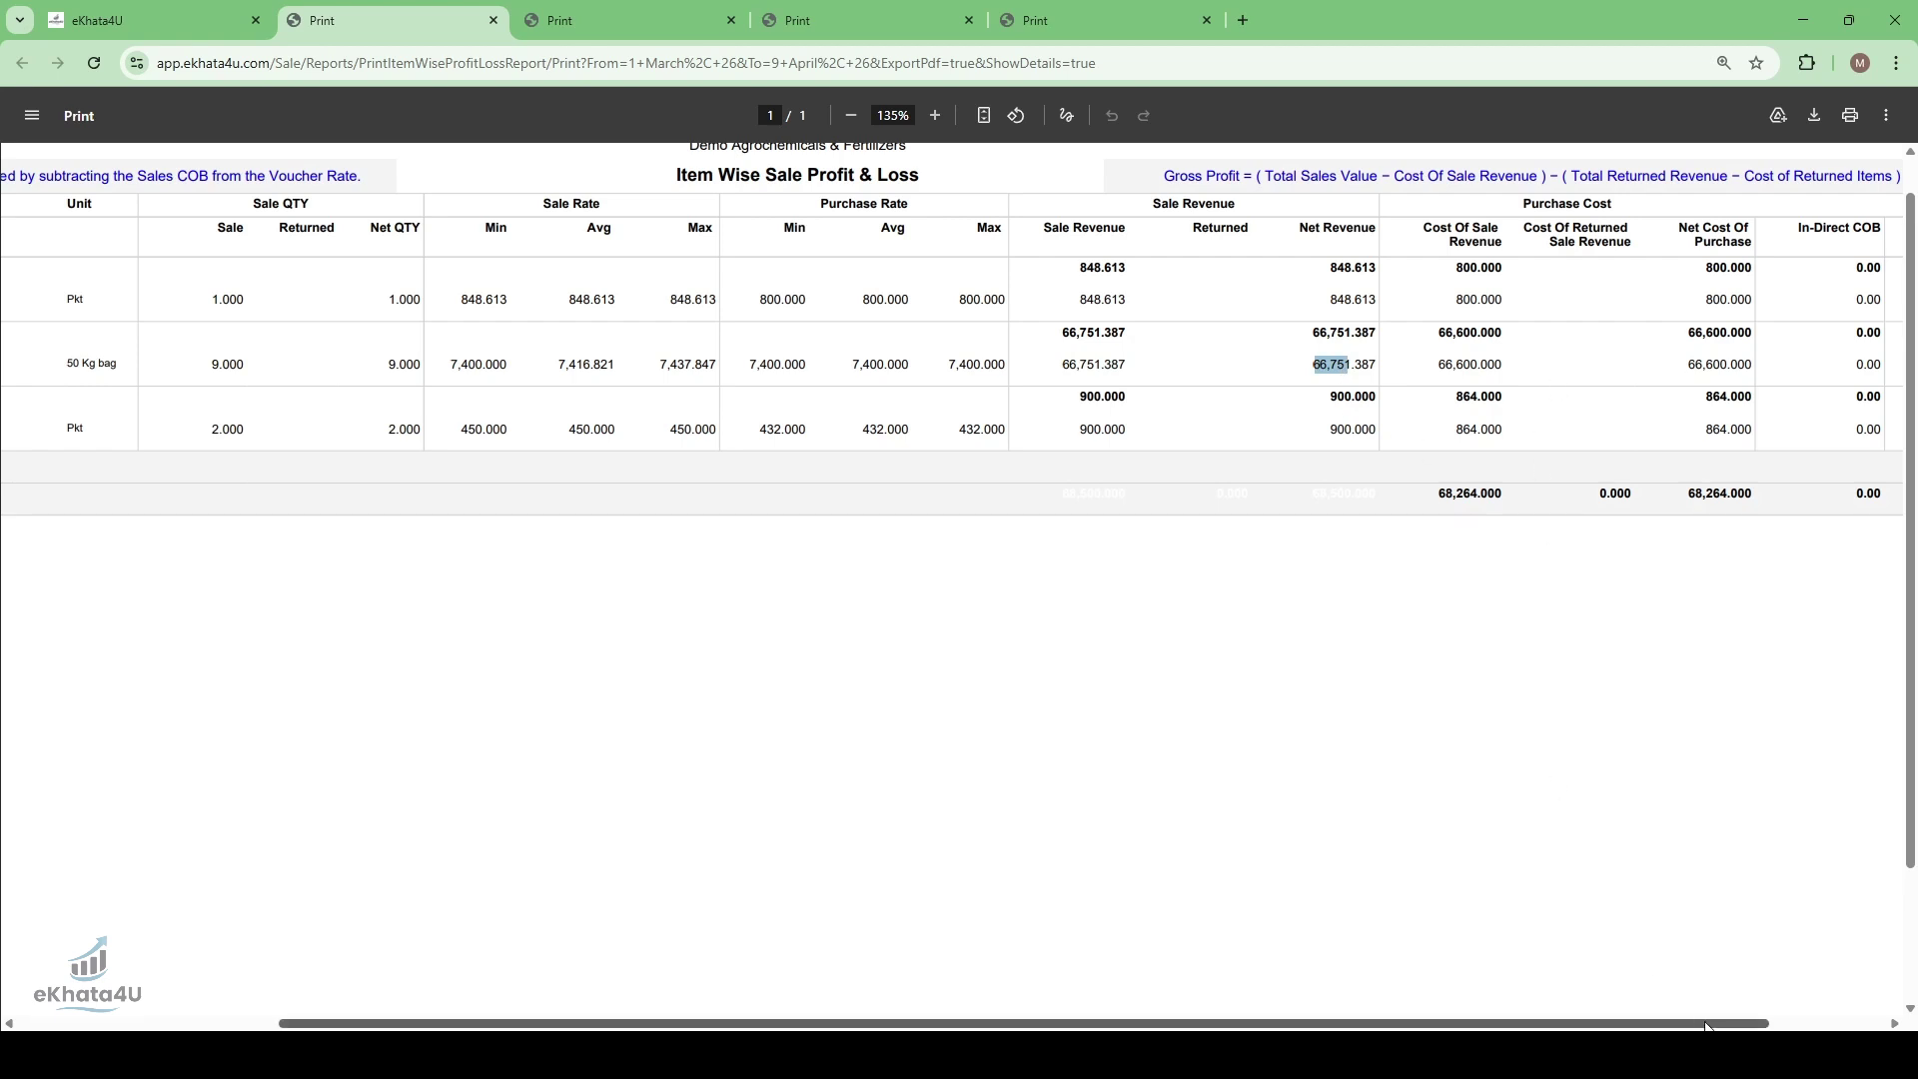
{"action": "left_click_drag", "start_coordinate": [1658, 1023], "coordinate": [1836, 1027]}
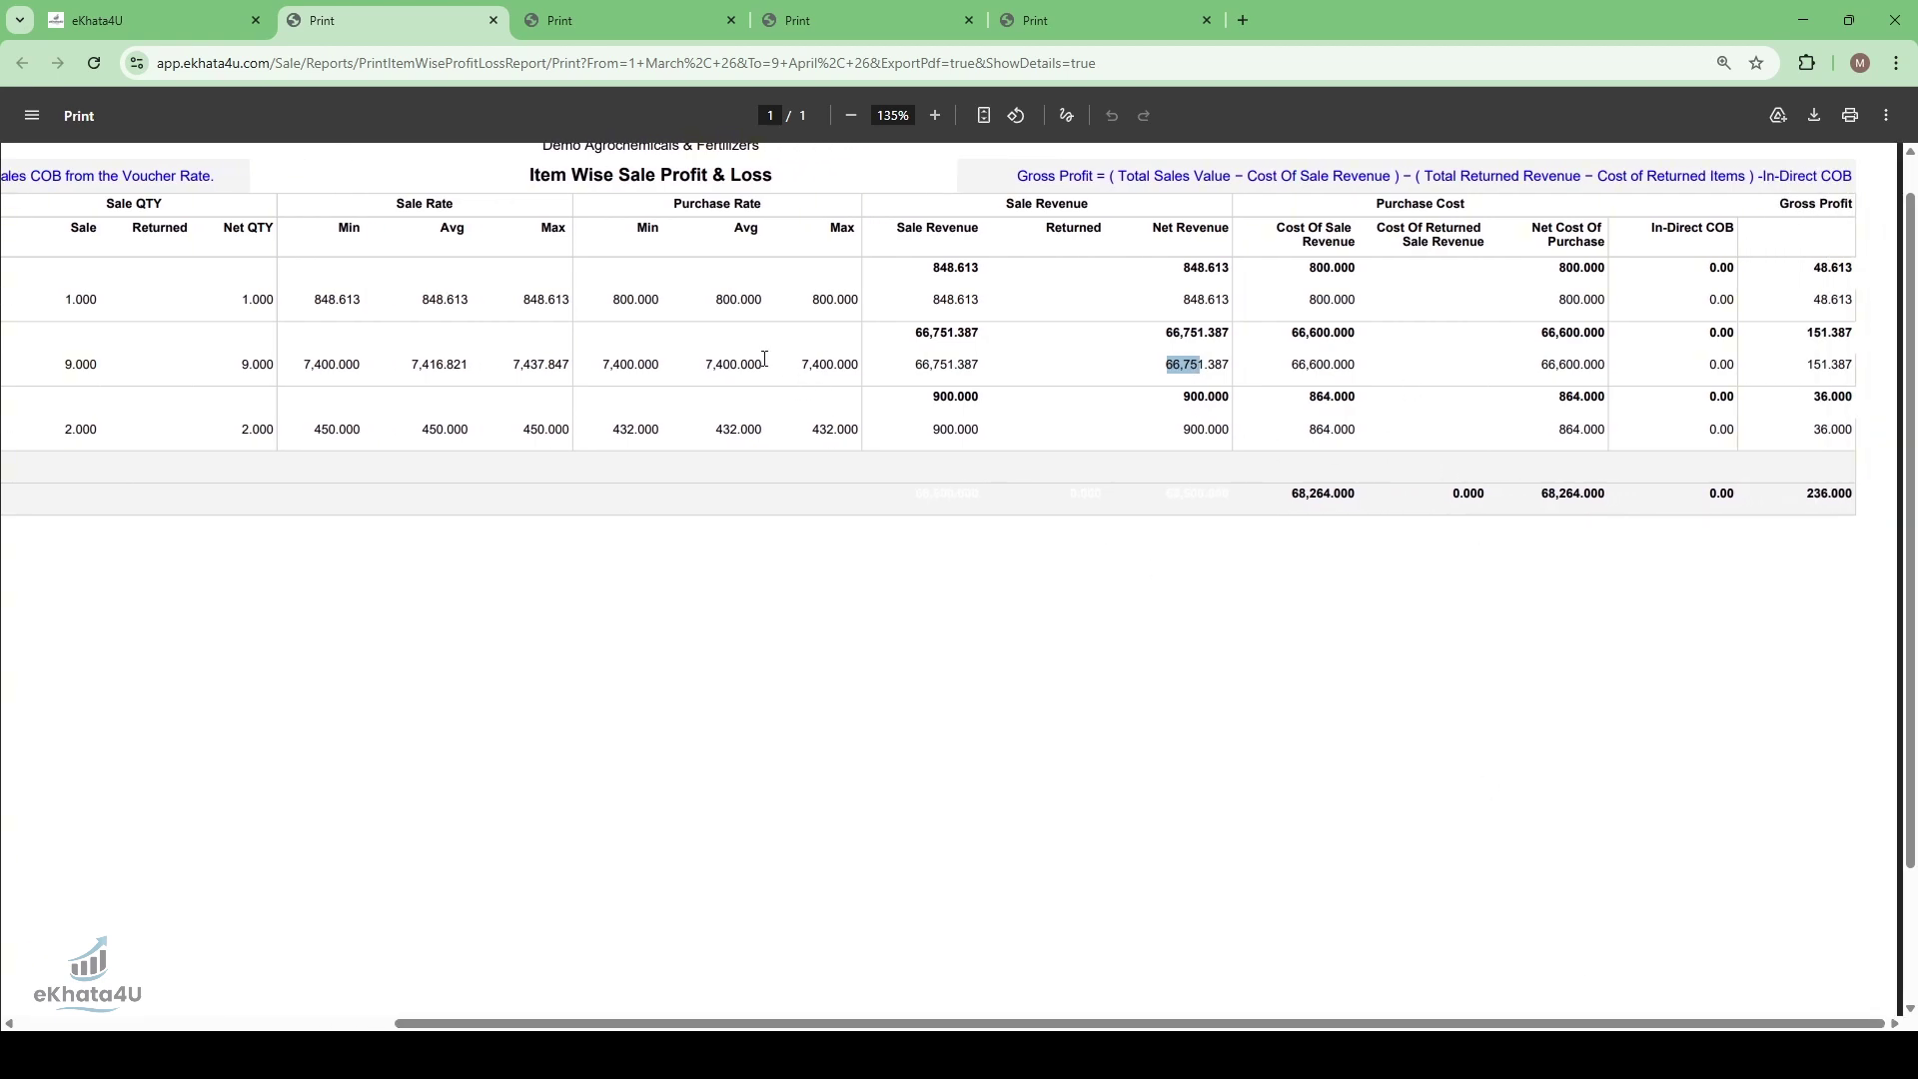
{"action": "left_click_drag", "start_coordinate": [136, 237], "coordinate": [166, 238]}
{"action": "left_click_drag", "start_coordinate": [148, 363], "coordinate": [188, 365]}
{"action": "left_click", "coordinate": [149, 335]}
- Examine the In-Direct COB column, the gross profit formula and Demo Test 011's gross profit
{"action": "left_click_drag", "start_coordinate": [1650, 231], "coordinate": [1742, 222]}
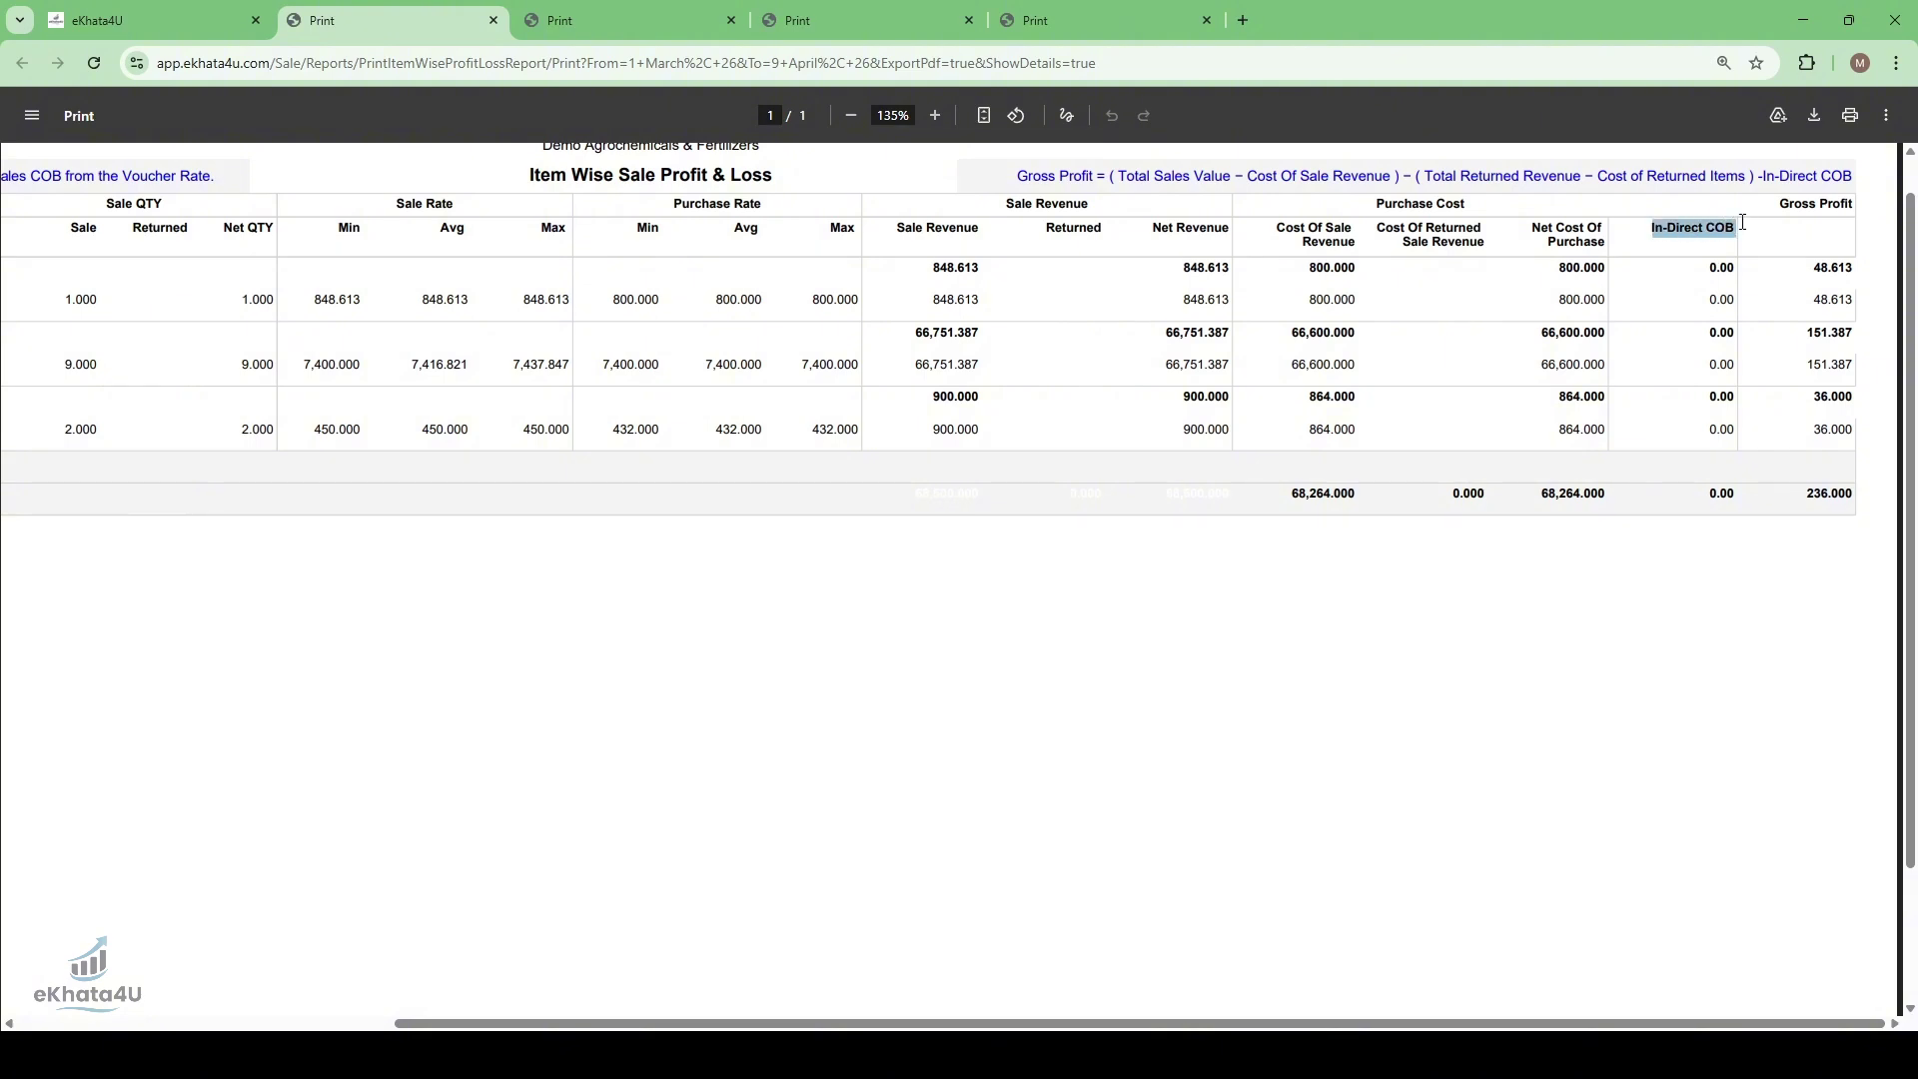
{"action": "left_click", "coordinate": [1703, 245]}
{"action": "left_click_drag", "start_coordinate": [1019, 175], "coordinate": [1720, 215]}
{"action": "left_click", "coordinate": [1718, 227]}
{"action": "double_click", "coordinate": [1806, 332]}
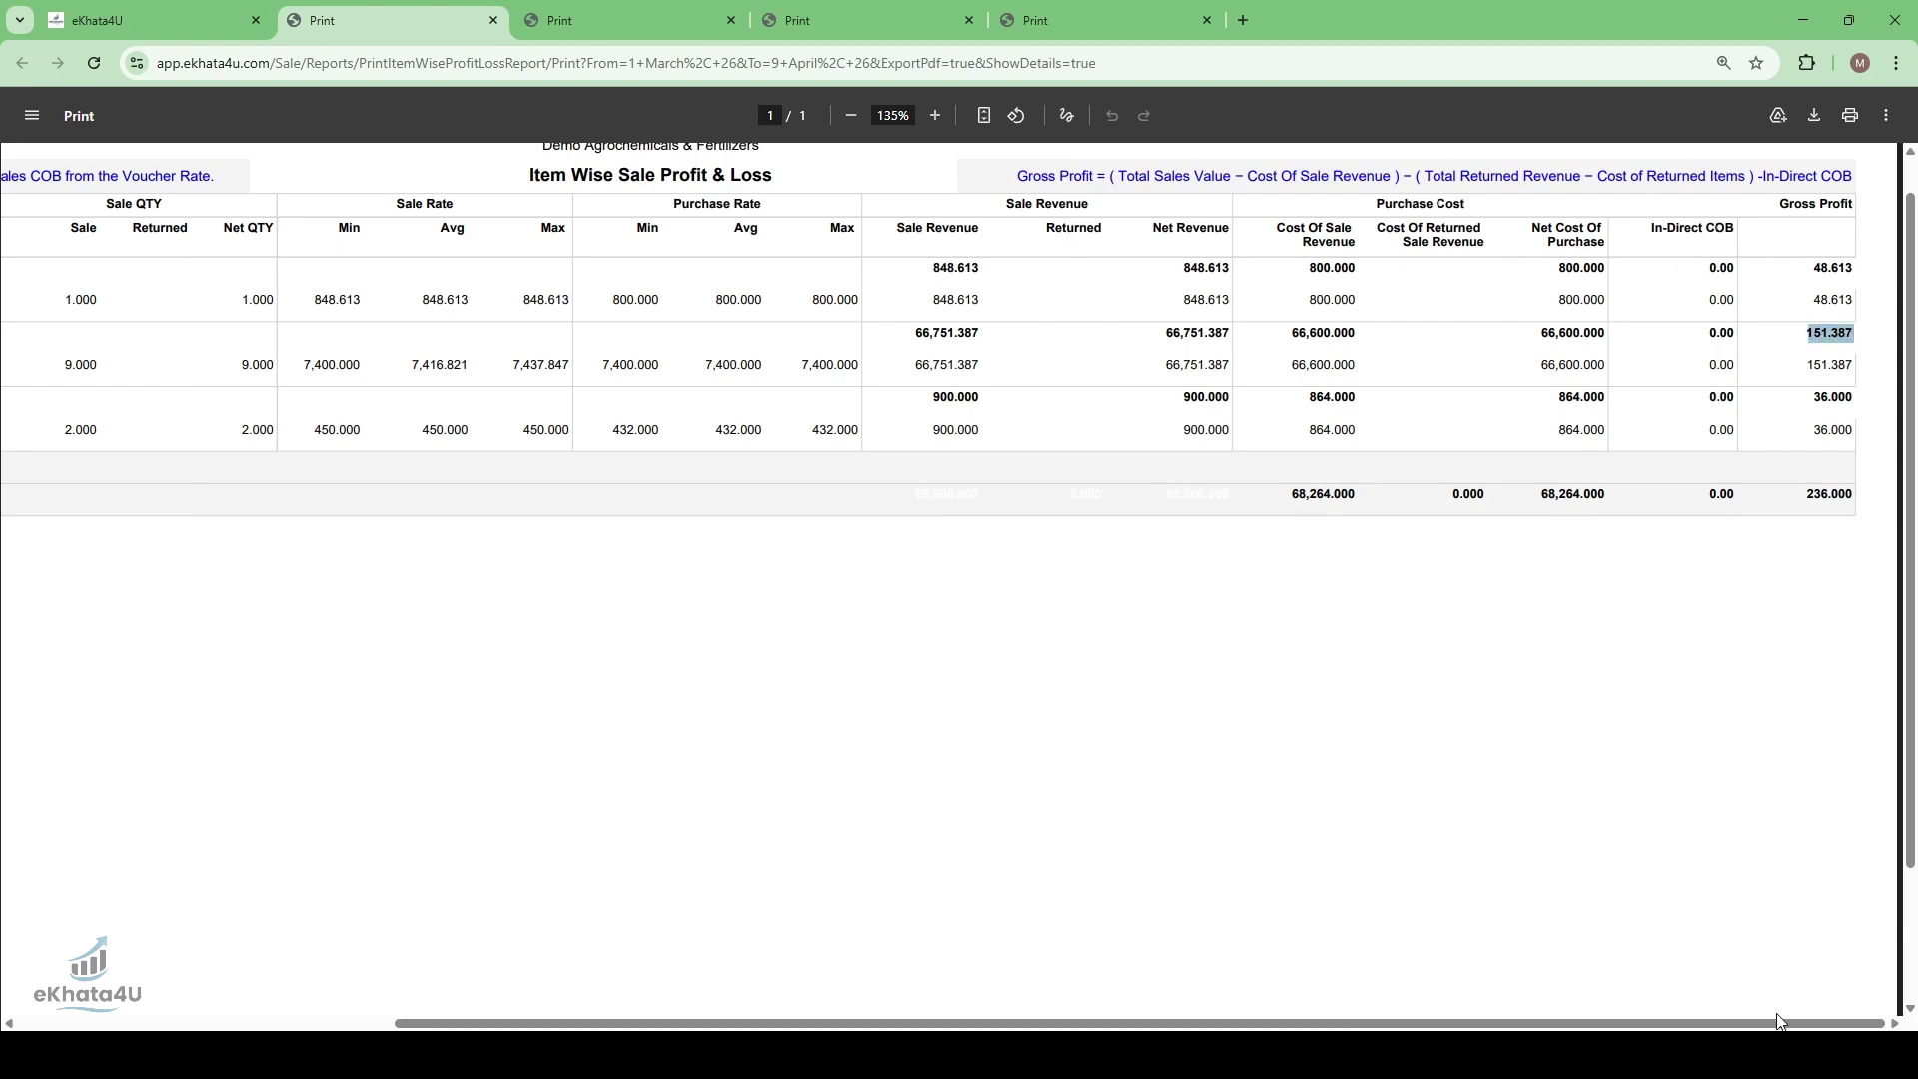
- Review the Item Wise Sale Profit & Loss report across its full width, from item names to gross profit
{"action": "left_click_drag", "start_coordinate": [1804, 1022], "coordinate": [1091, 1027]}
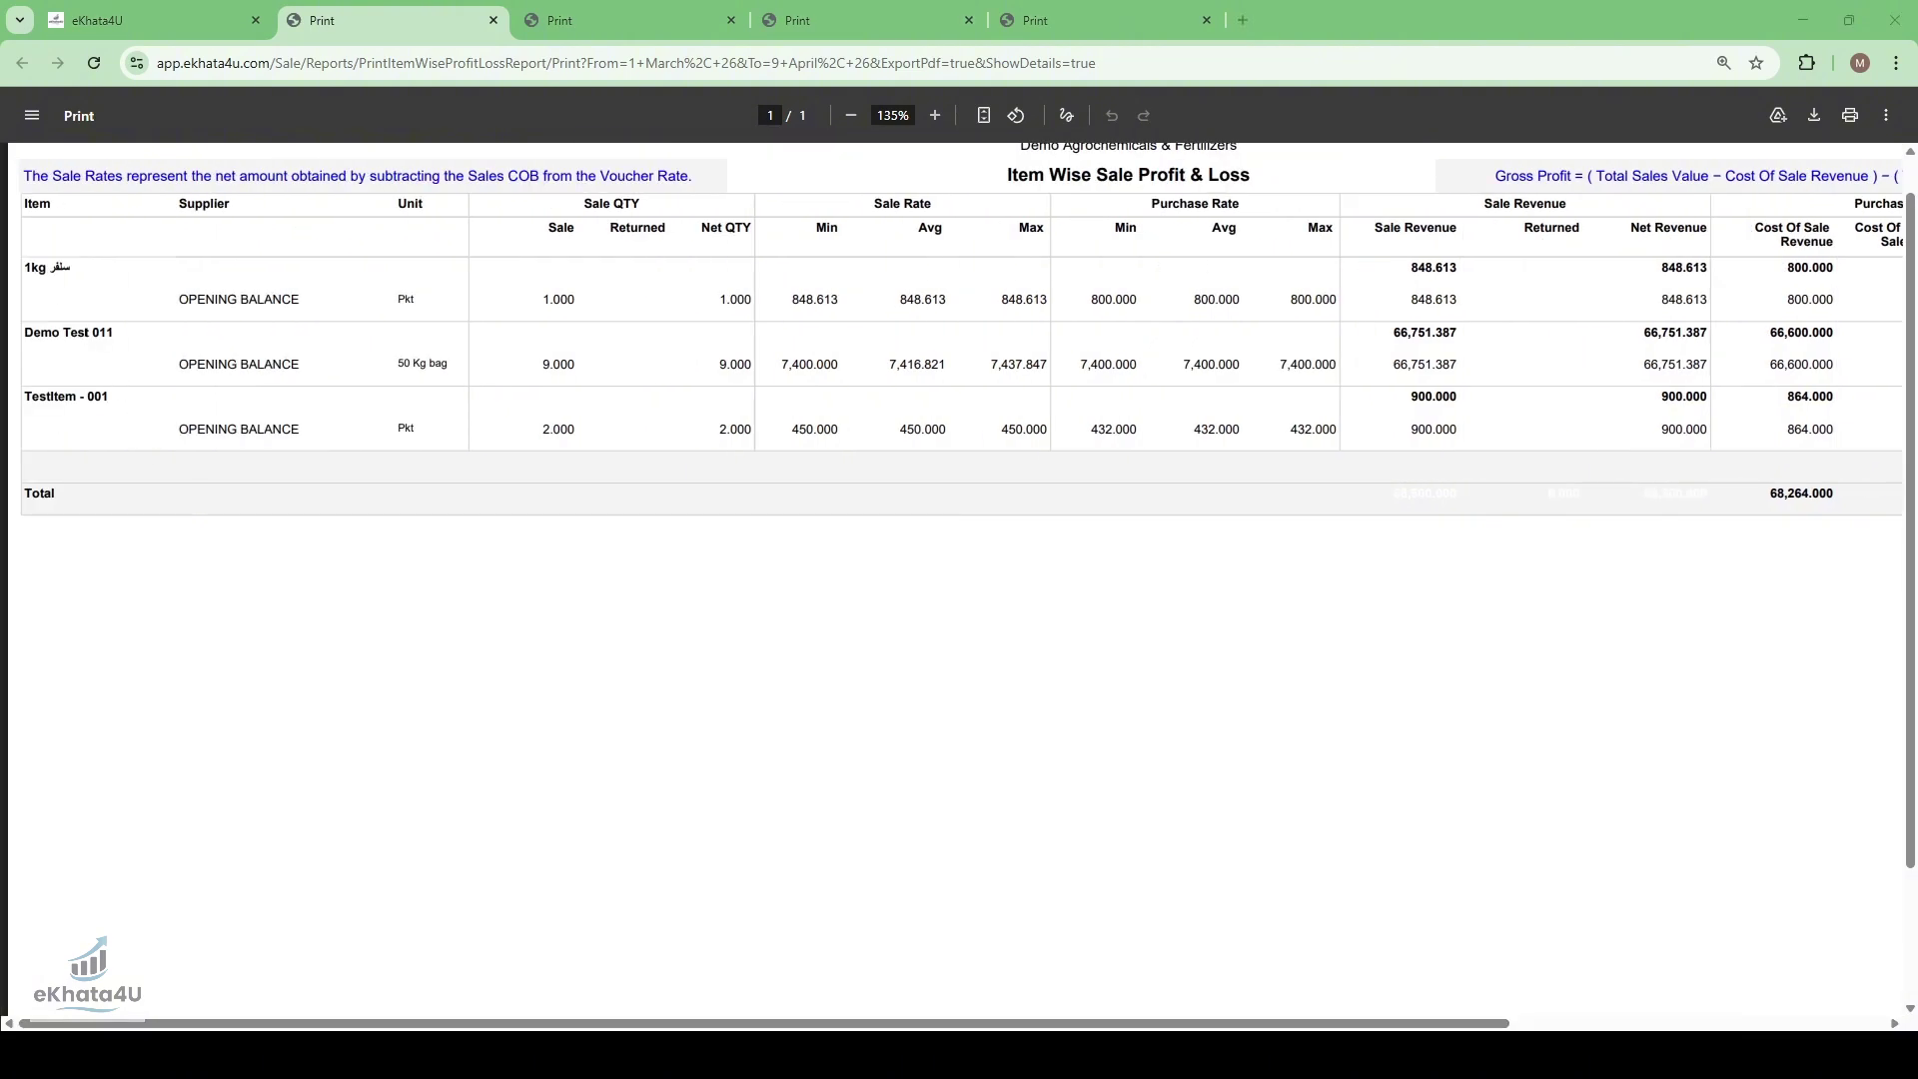
{"action": "scroll", "coordinate": [410, 515], "scroll_direction": "right", "scroll_amount": 5}
{"action": "scroll", "coordinate": [409, 515], "scroll_direction": "left", "scroll_amount": 5}
{"action": "left_click_drag", "start_coordinate": [1493, 1024], "coordinate": [1880, 1024]}
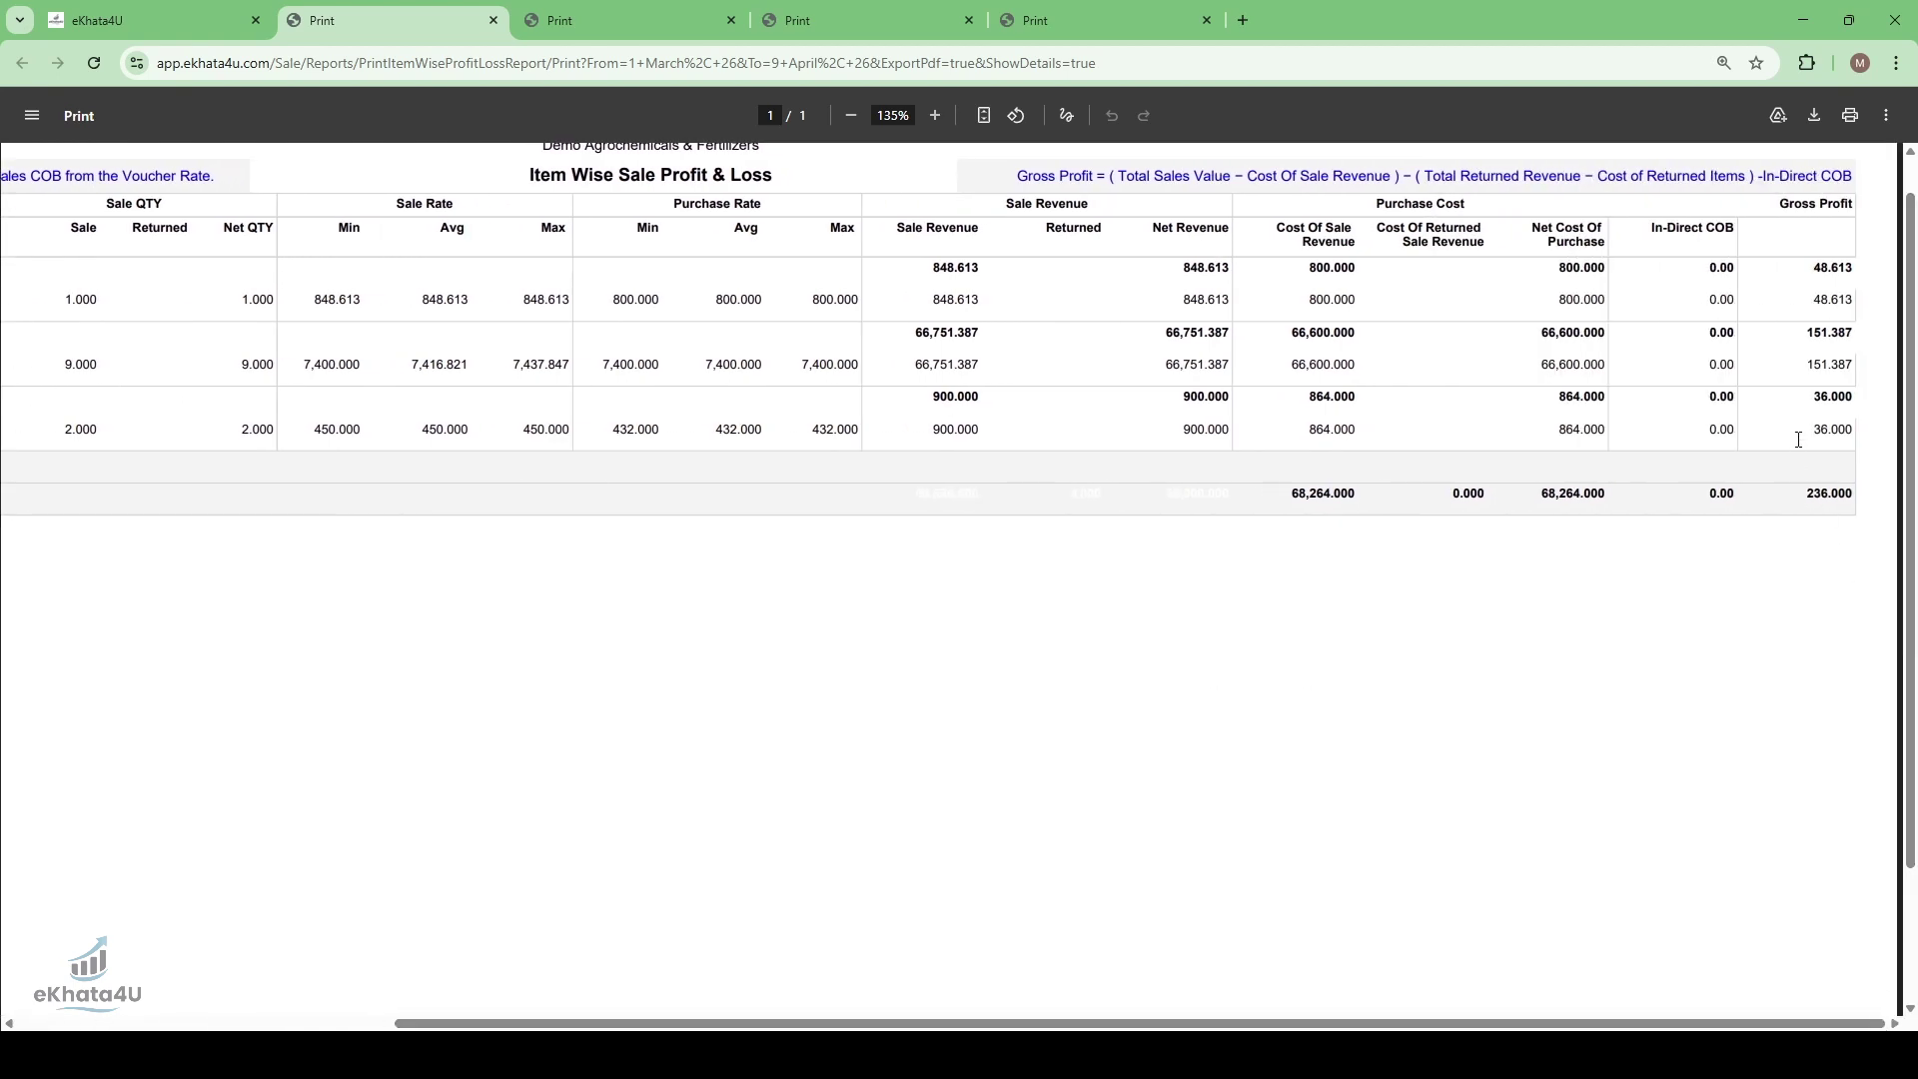
- Return to the main eKhata4U page, open the stock list and look at sop potash podar's Item Ledger Report form
{"action": "left_click", "coordinate": [201, 8]}
{"action": "left_click", "coordinate": [1885, 127]}
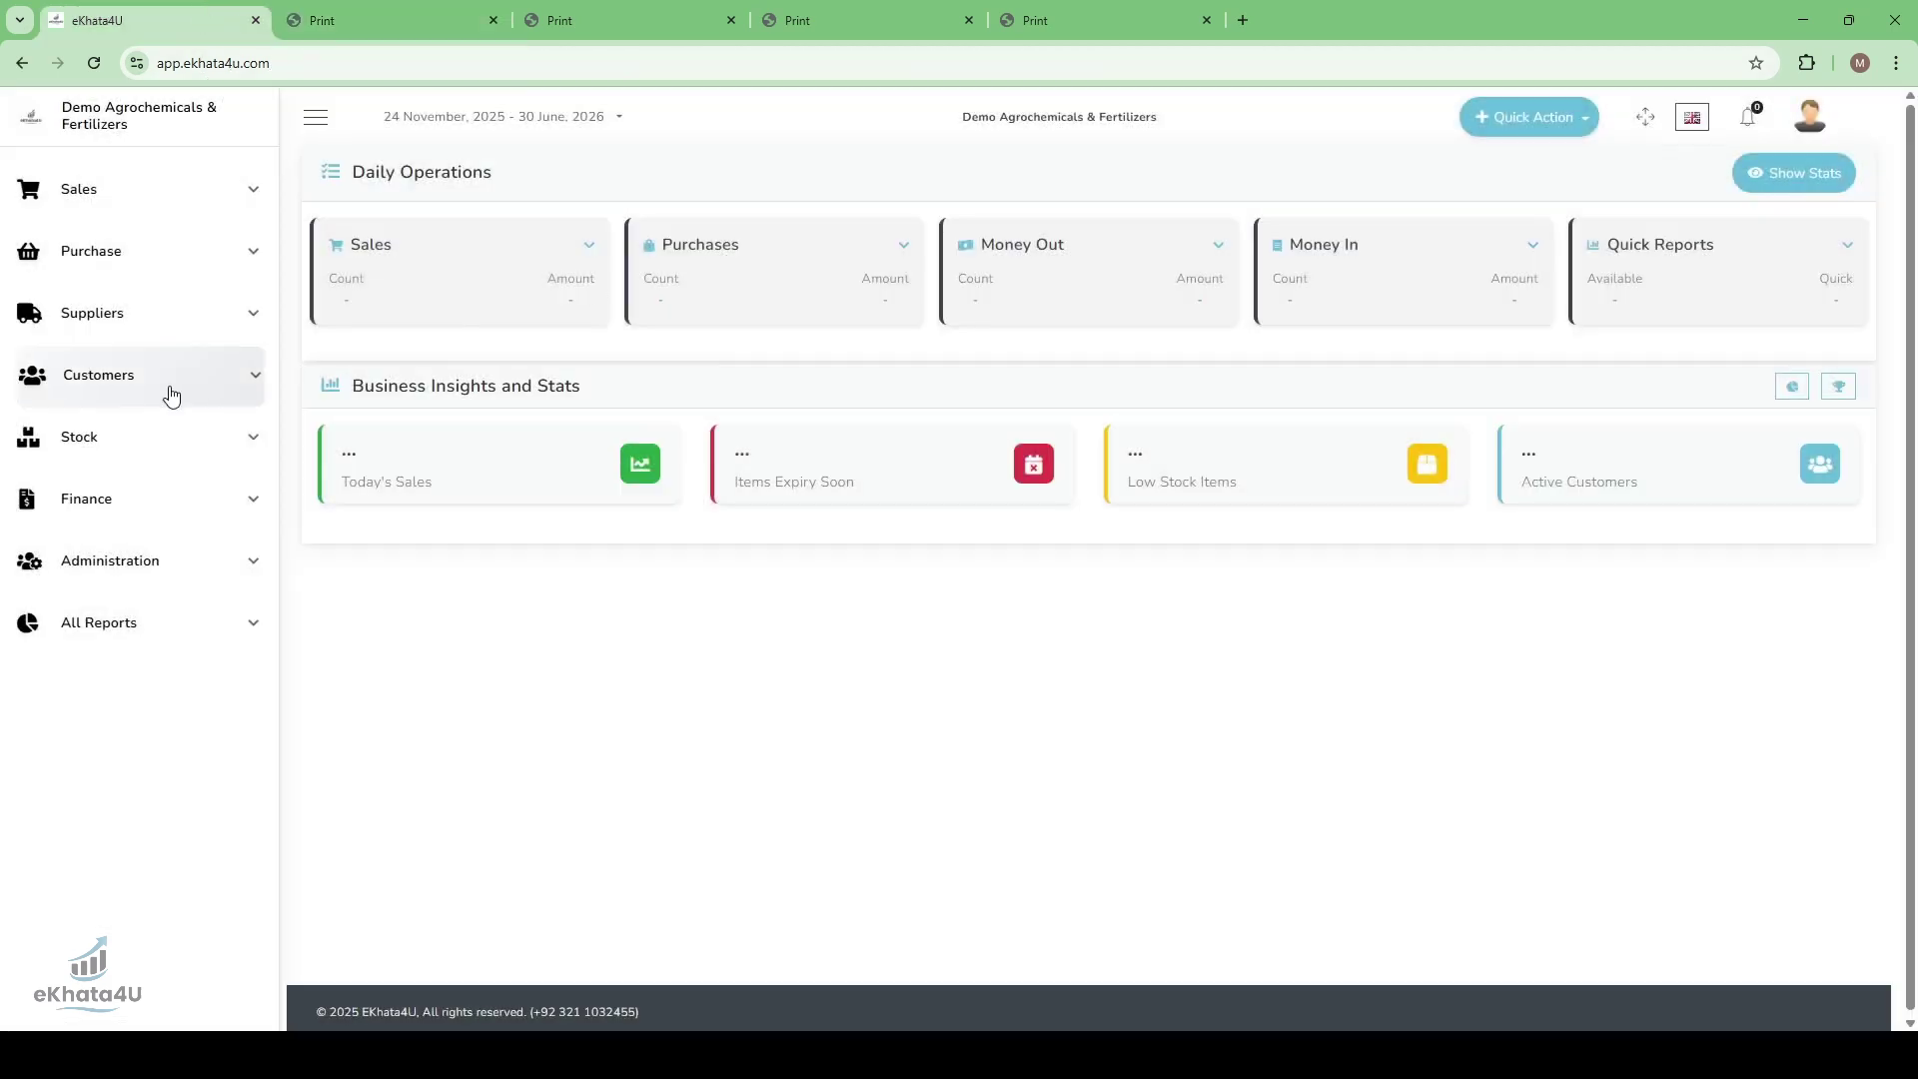
{"action": "left_click", "coordinate": [137, 436]}
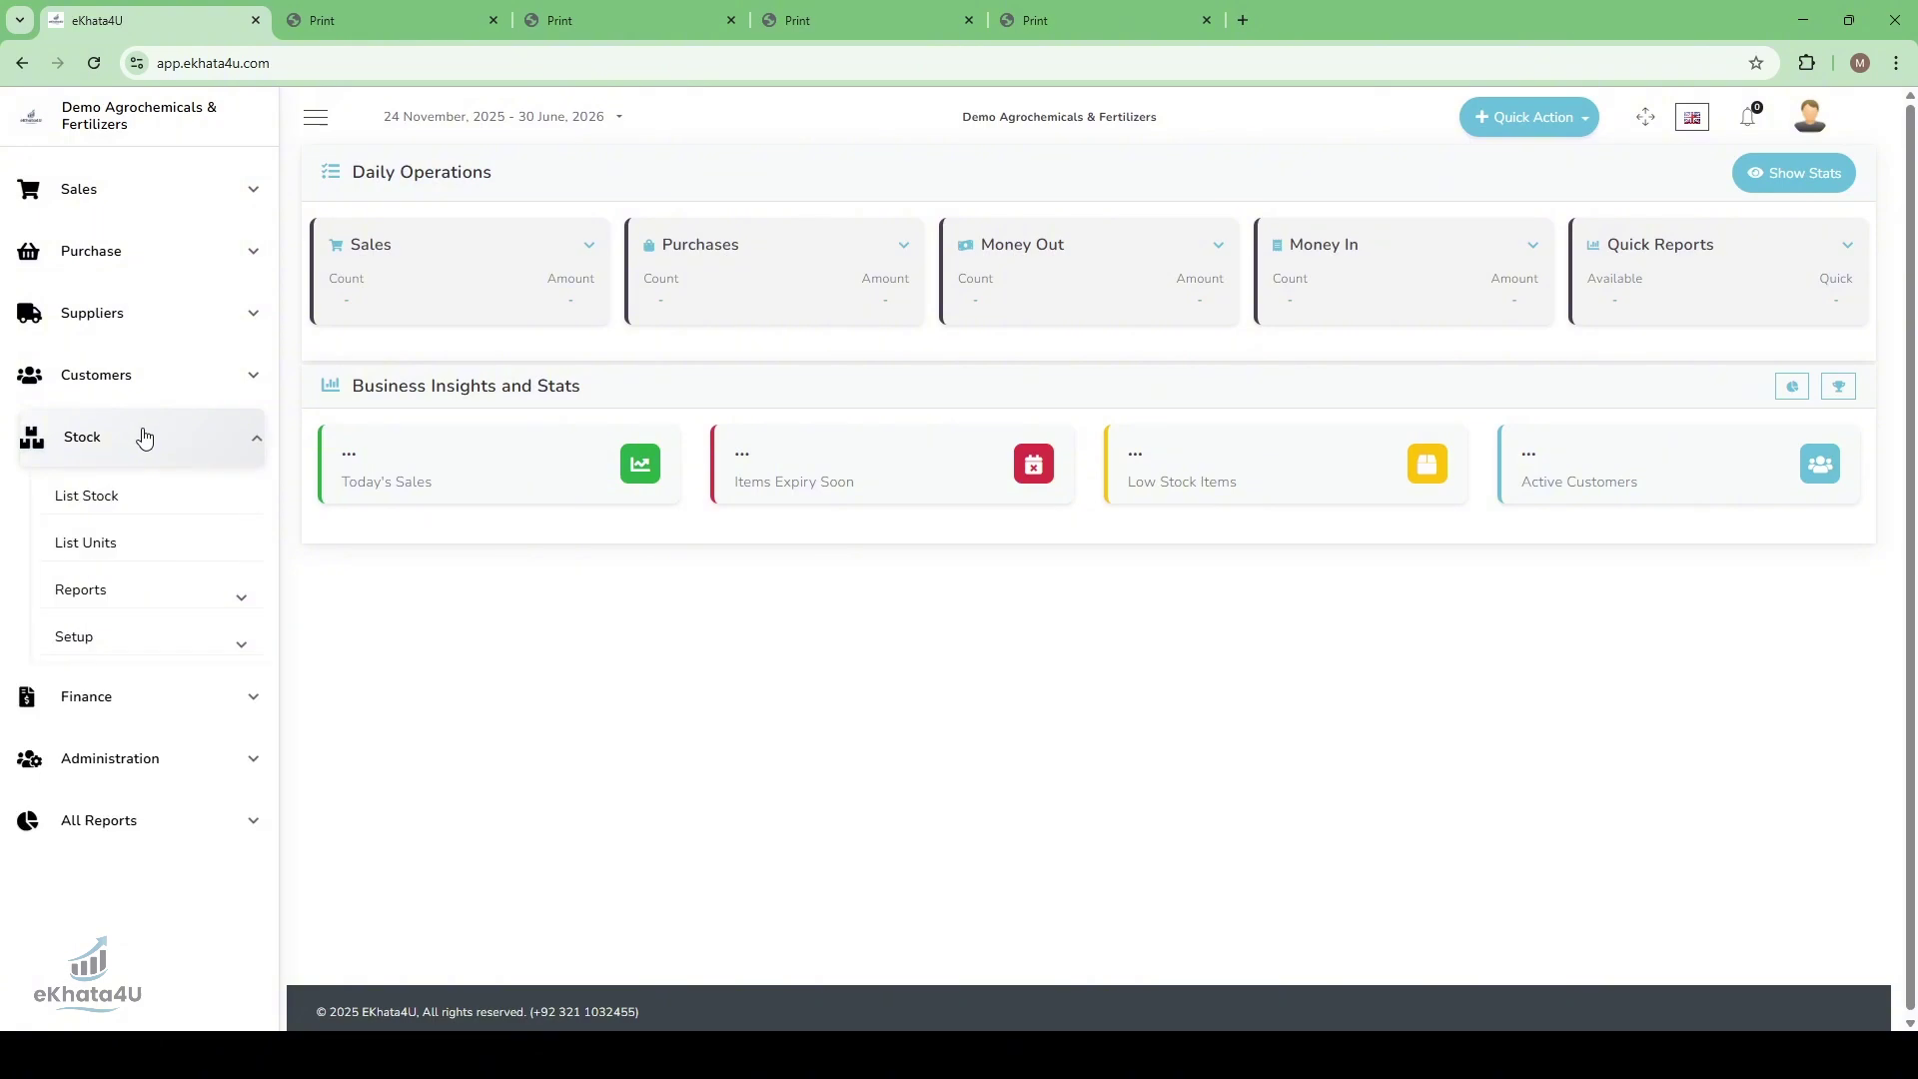
{"action": "left_click", "coordinate": [119, 494]}
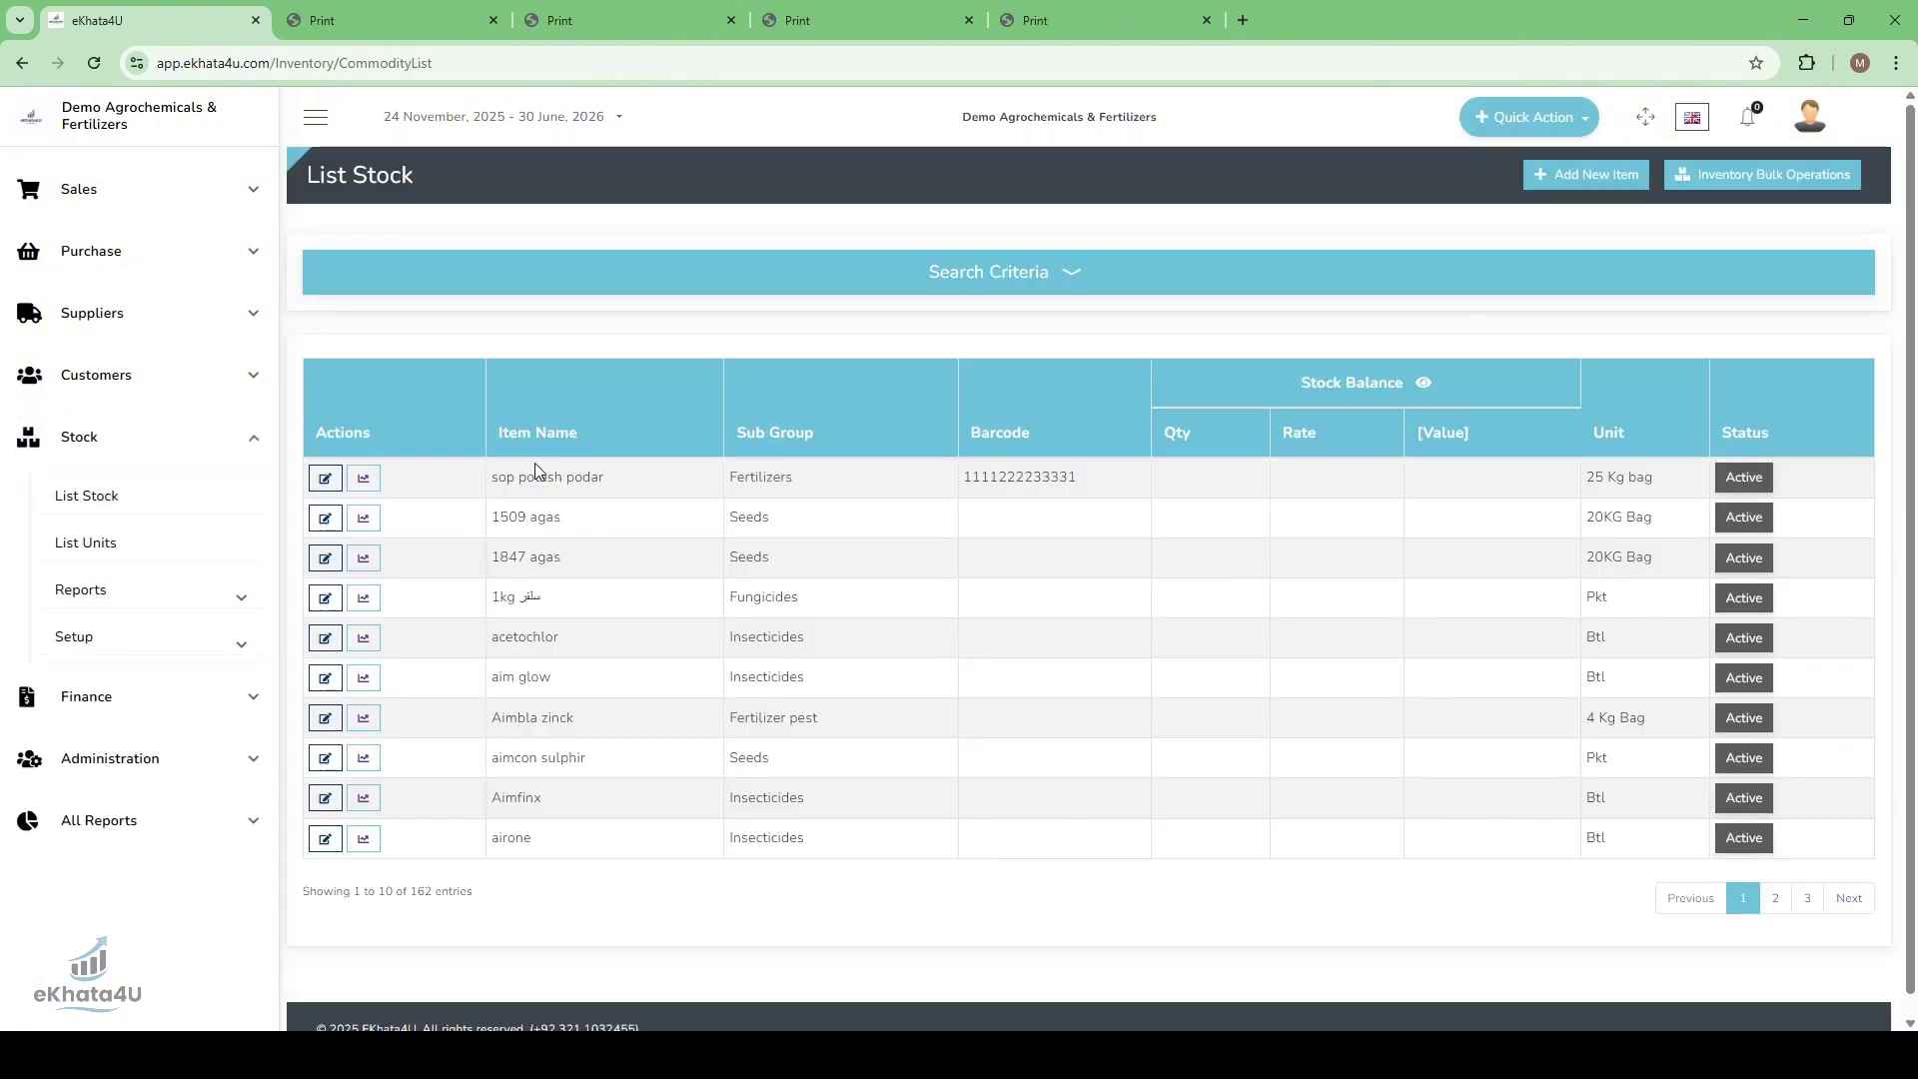
{"action": "left_click", "coordinate": [362, 479]}
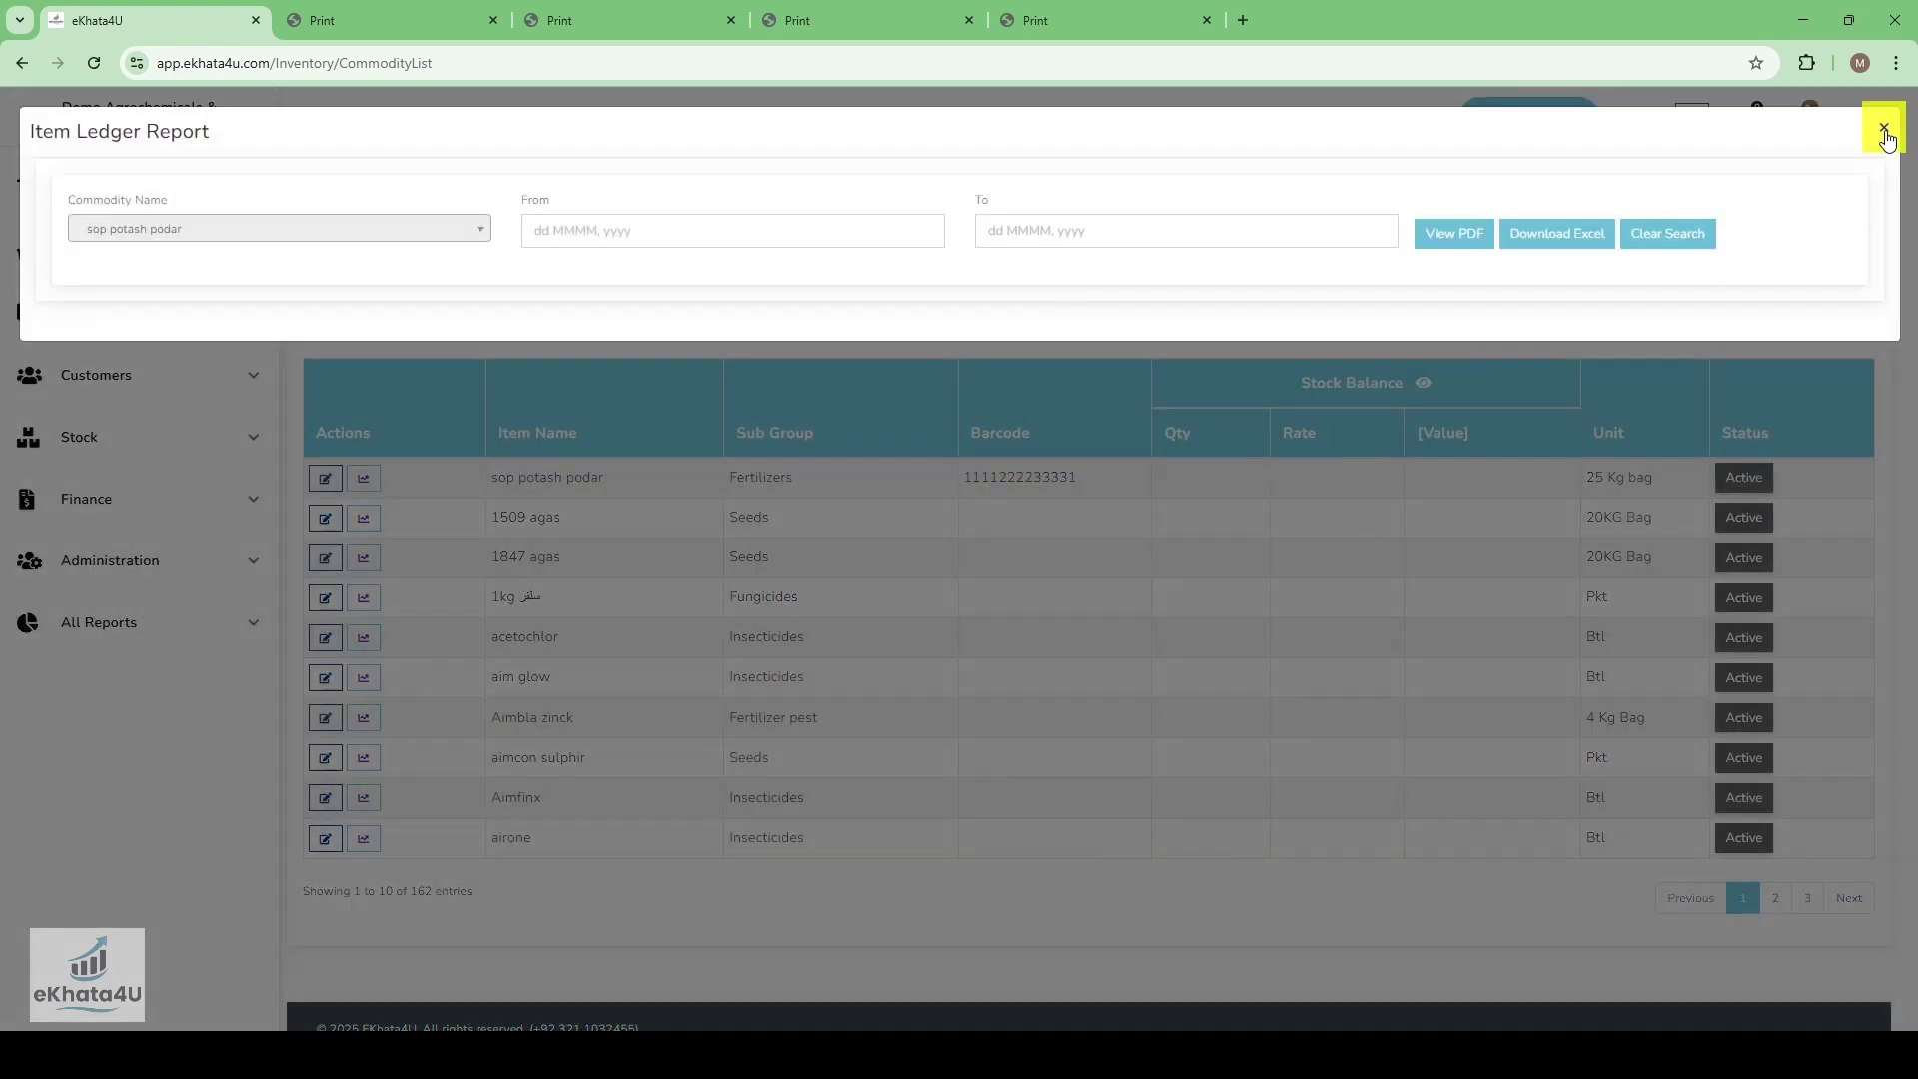
{"action": "left_click", "coordinate": [1871, 128]}
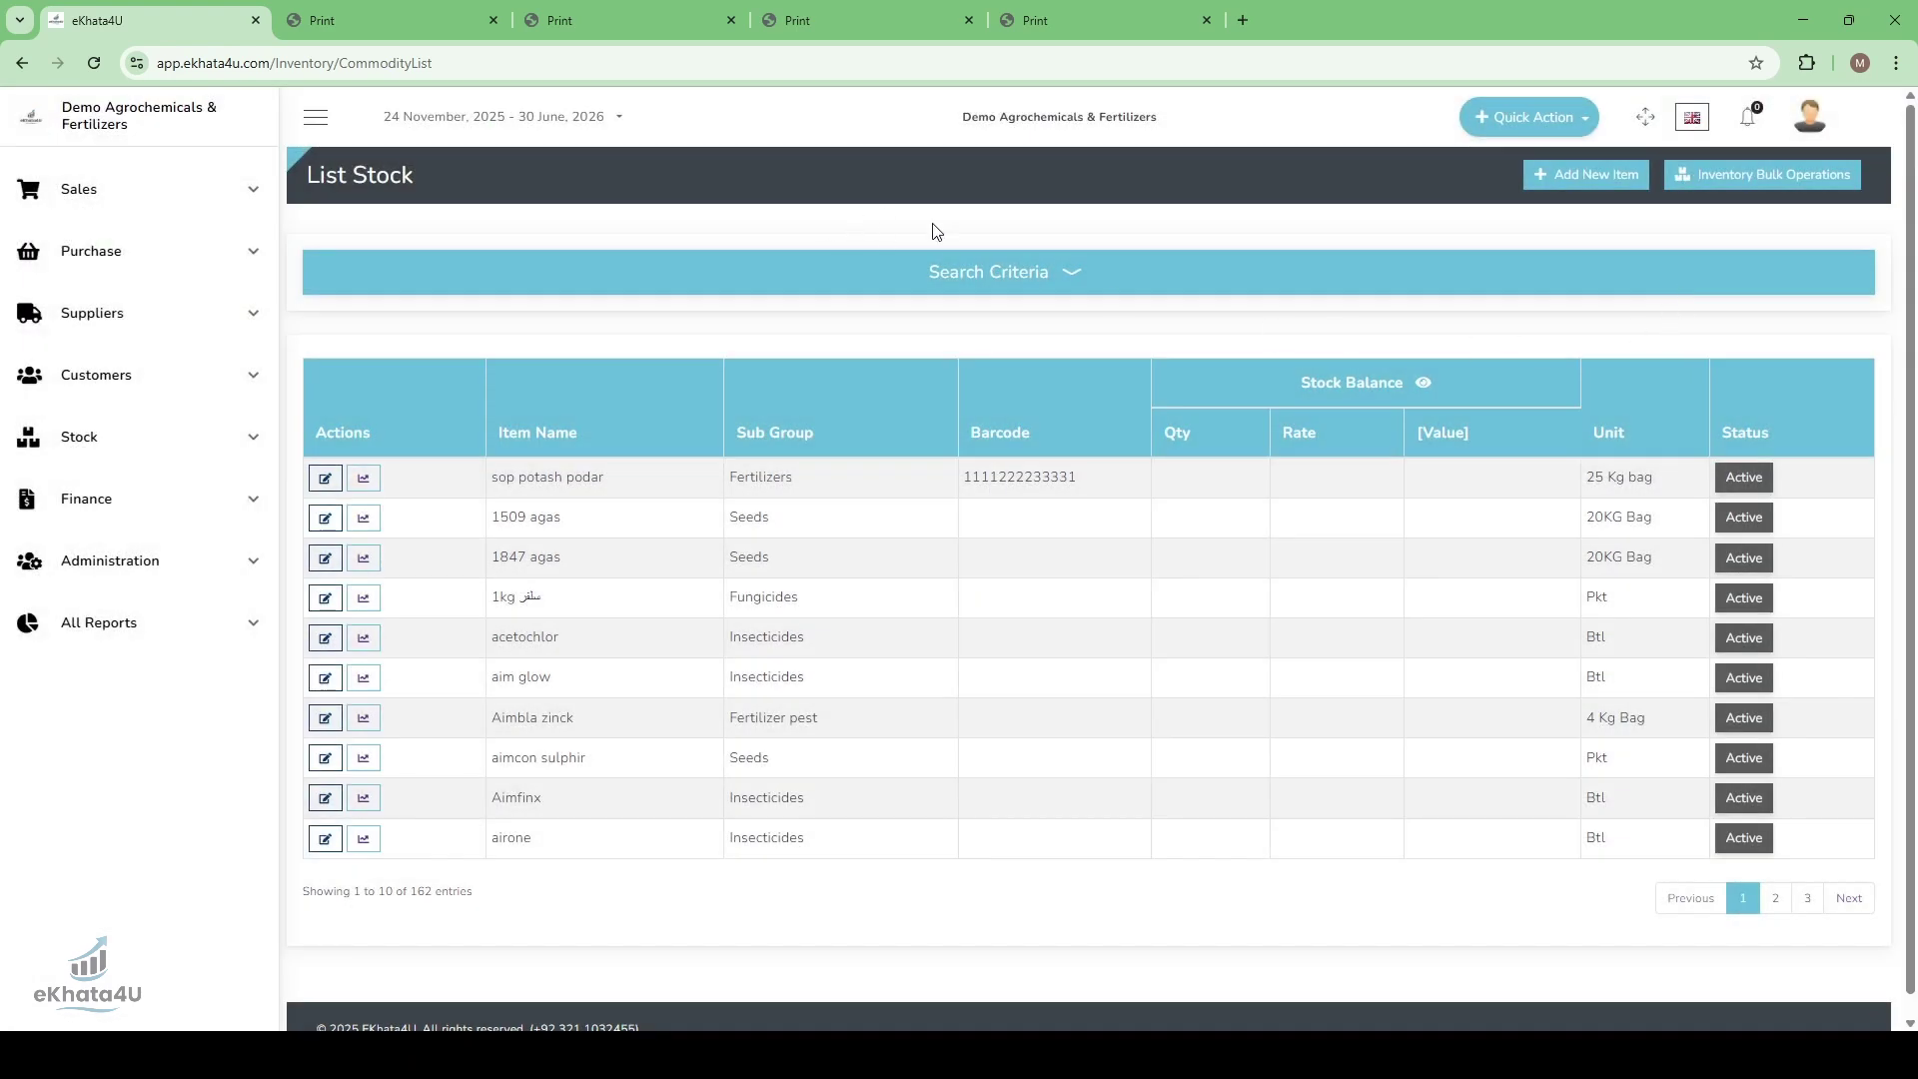
- Filter the stock list by the item name "demo" and open the Item Ledger Report form for Demo Test 011
{"action": "left_click", "coordinate": [989, 276]}
{"action": "left_click", "coordinate": [539, 312]}
{"action": "type", "text": "demo"}
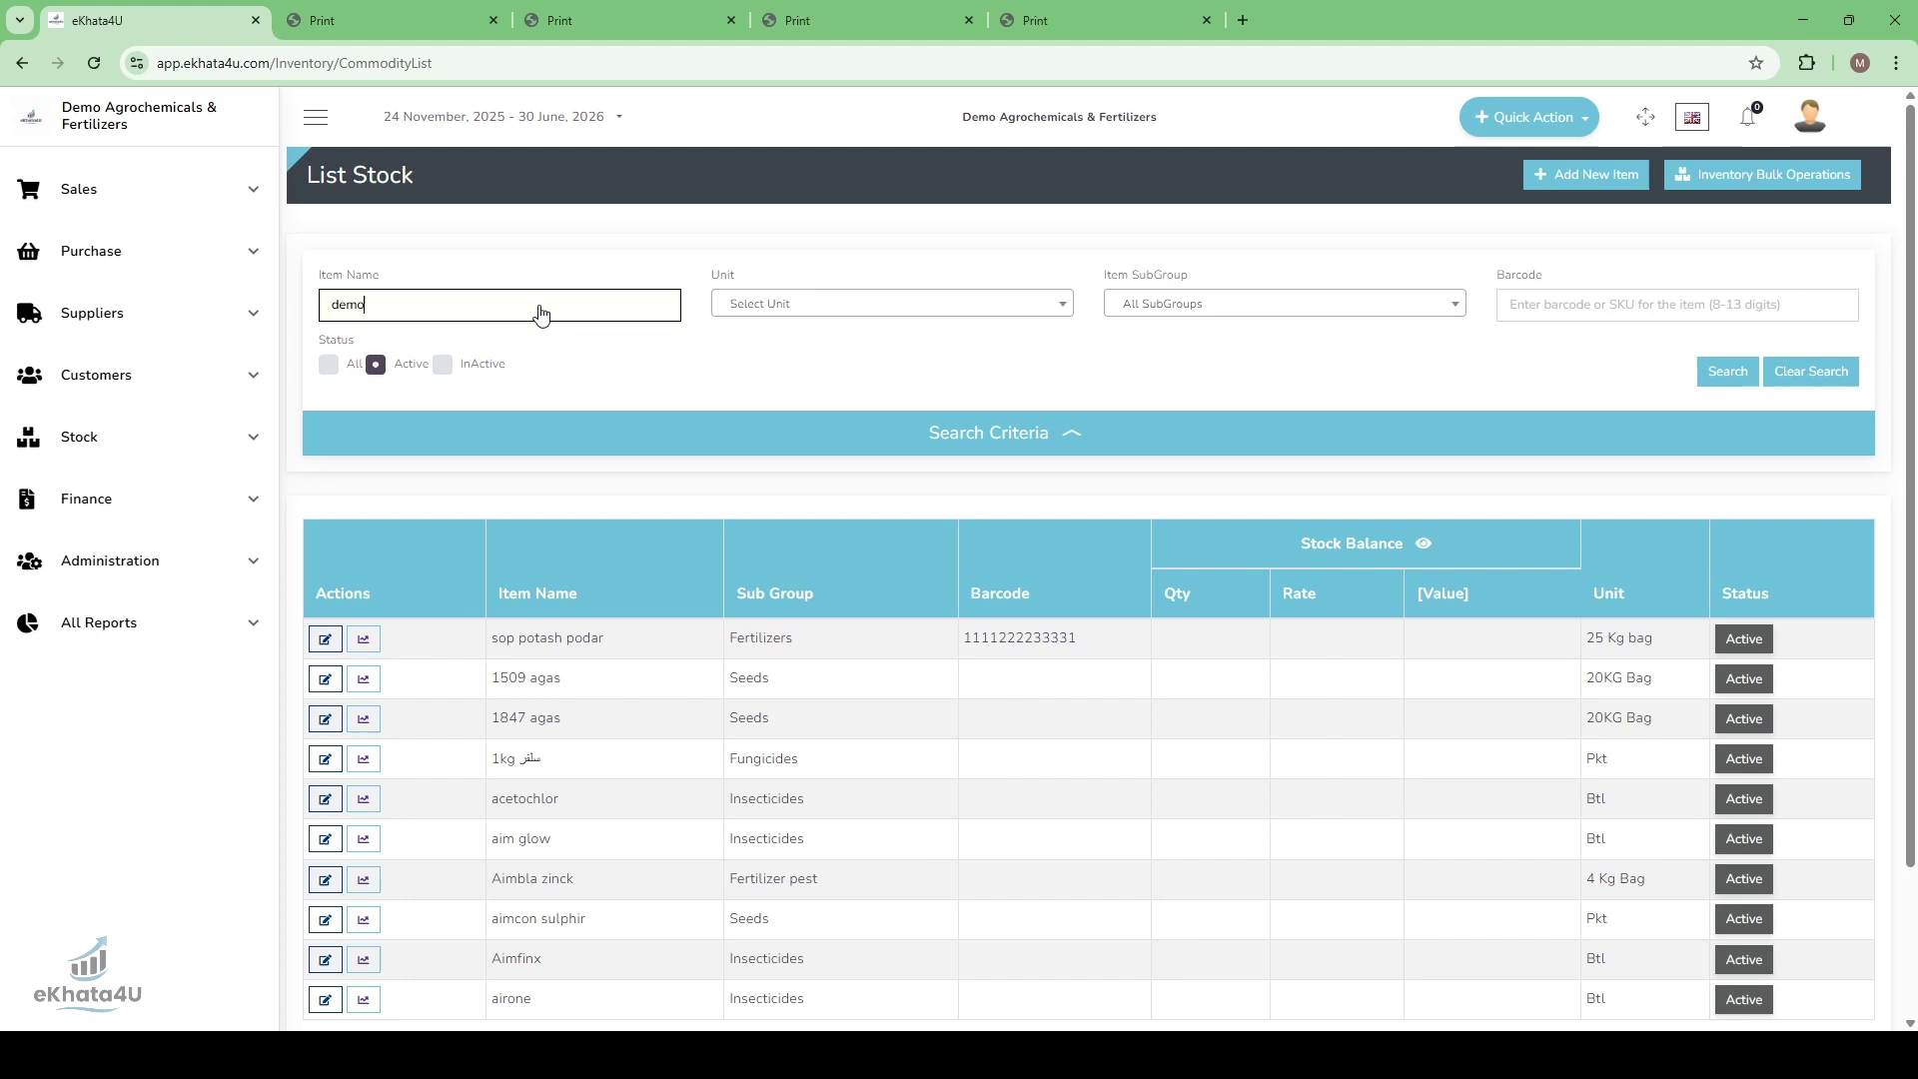
{"action": "left_click", "coordinate": [1727, 371]}
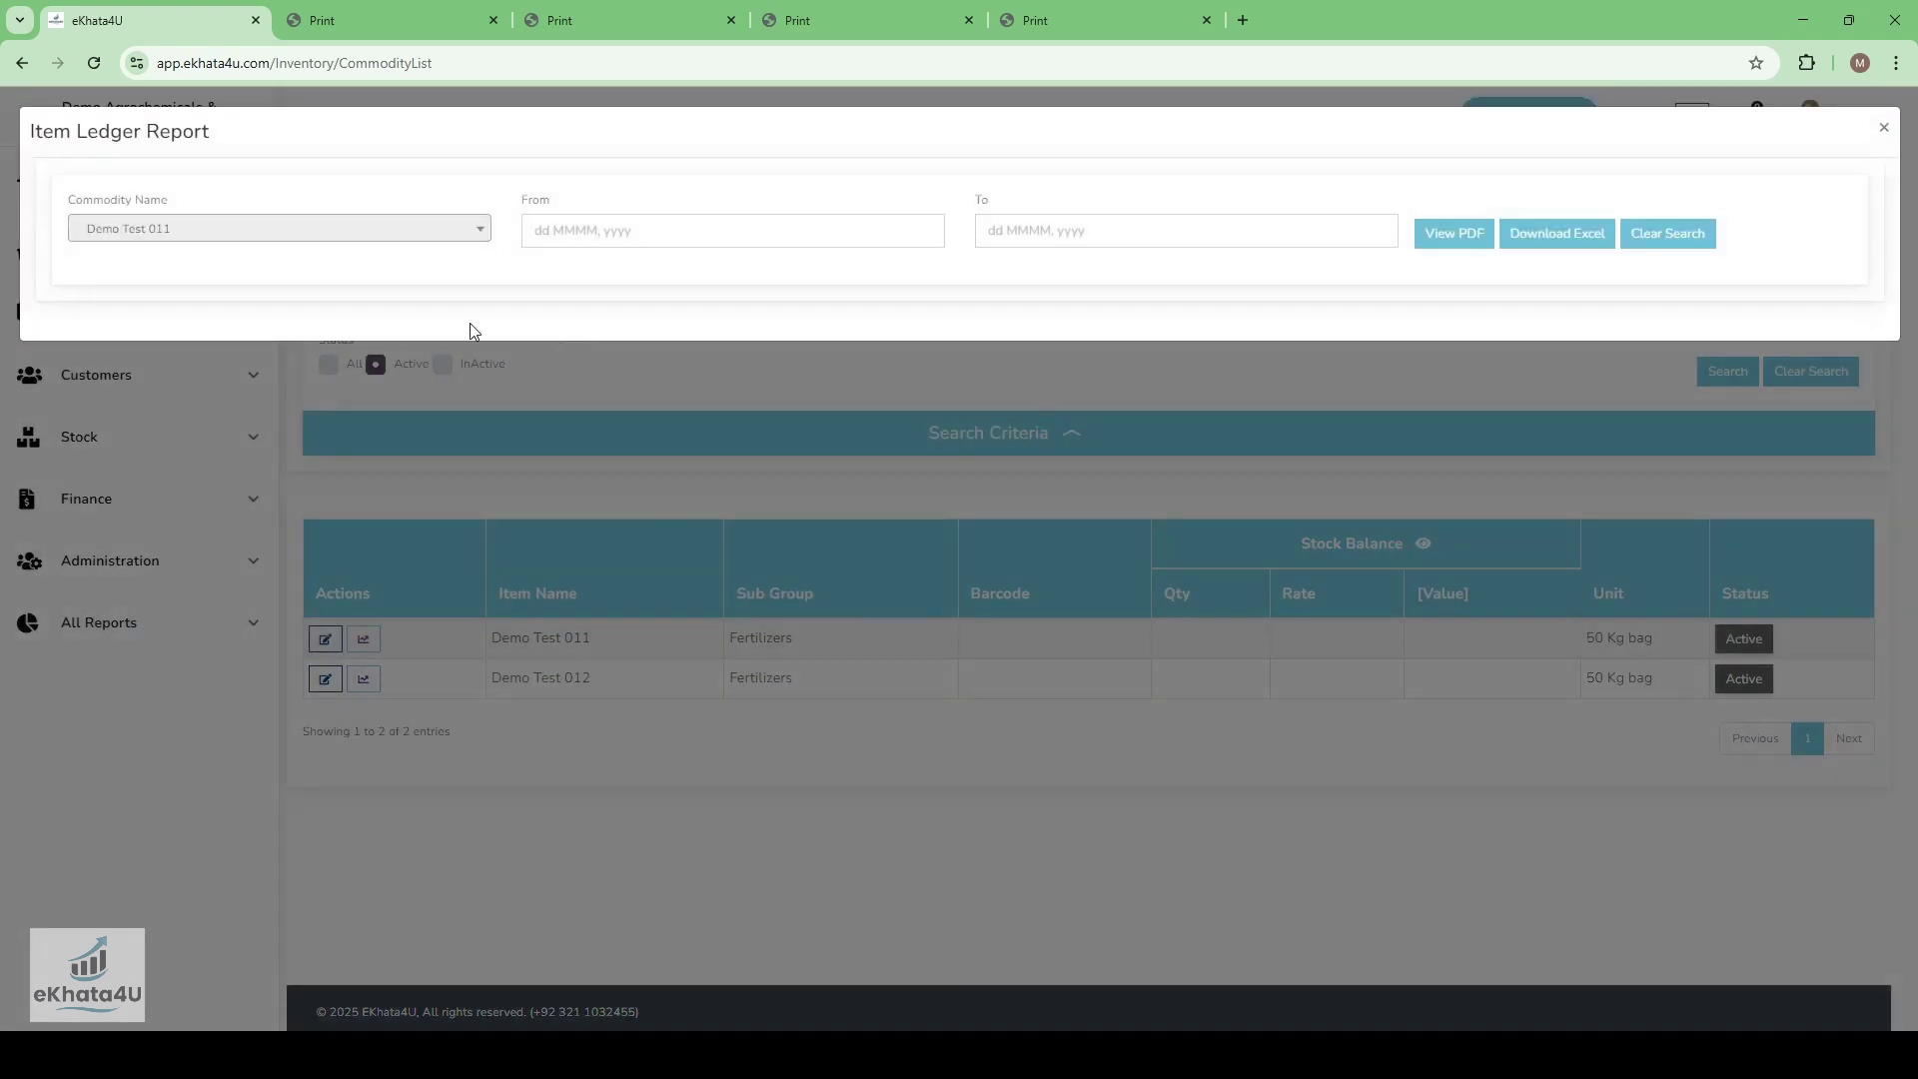
- Generate Demo Test 011's Item Ledger Report as a PDF without a date range and examine its quantities, rates and values
{"action": "left_click", "coordinate": [1449, 233]}
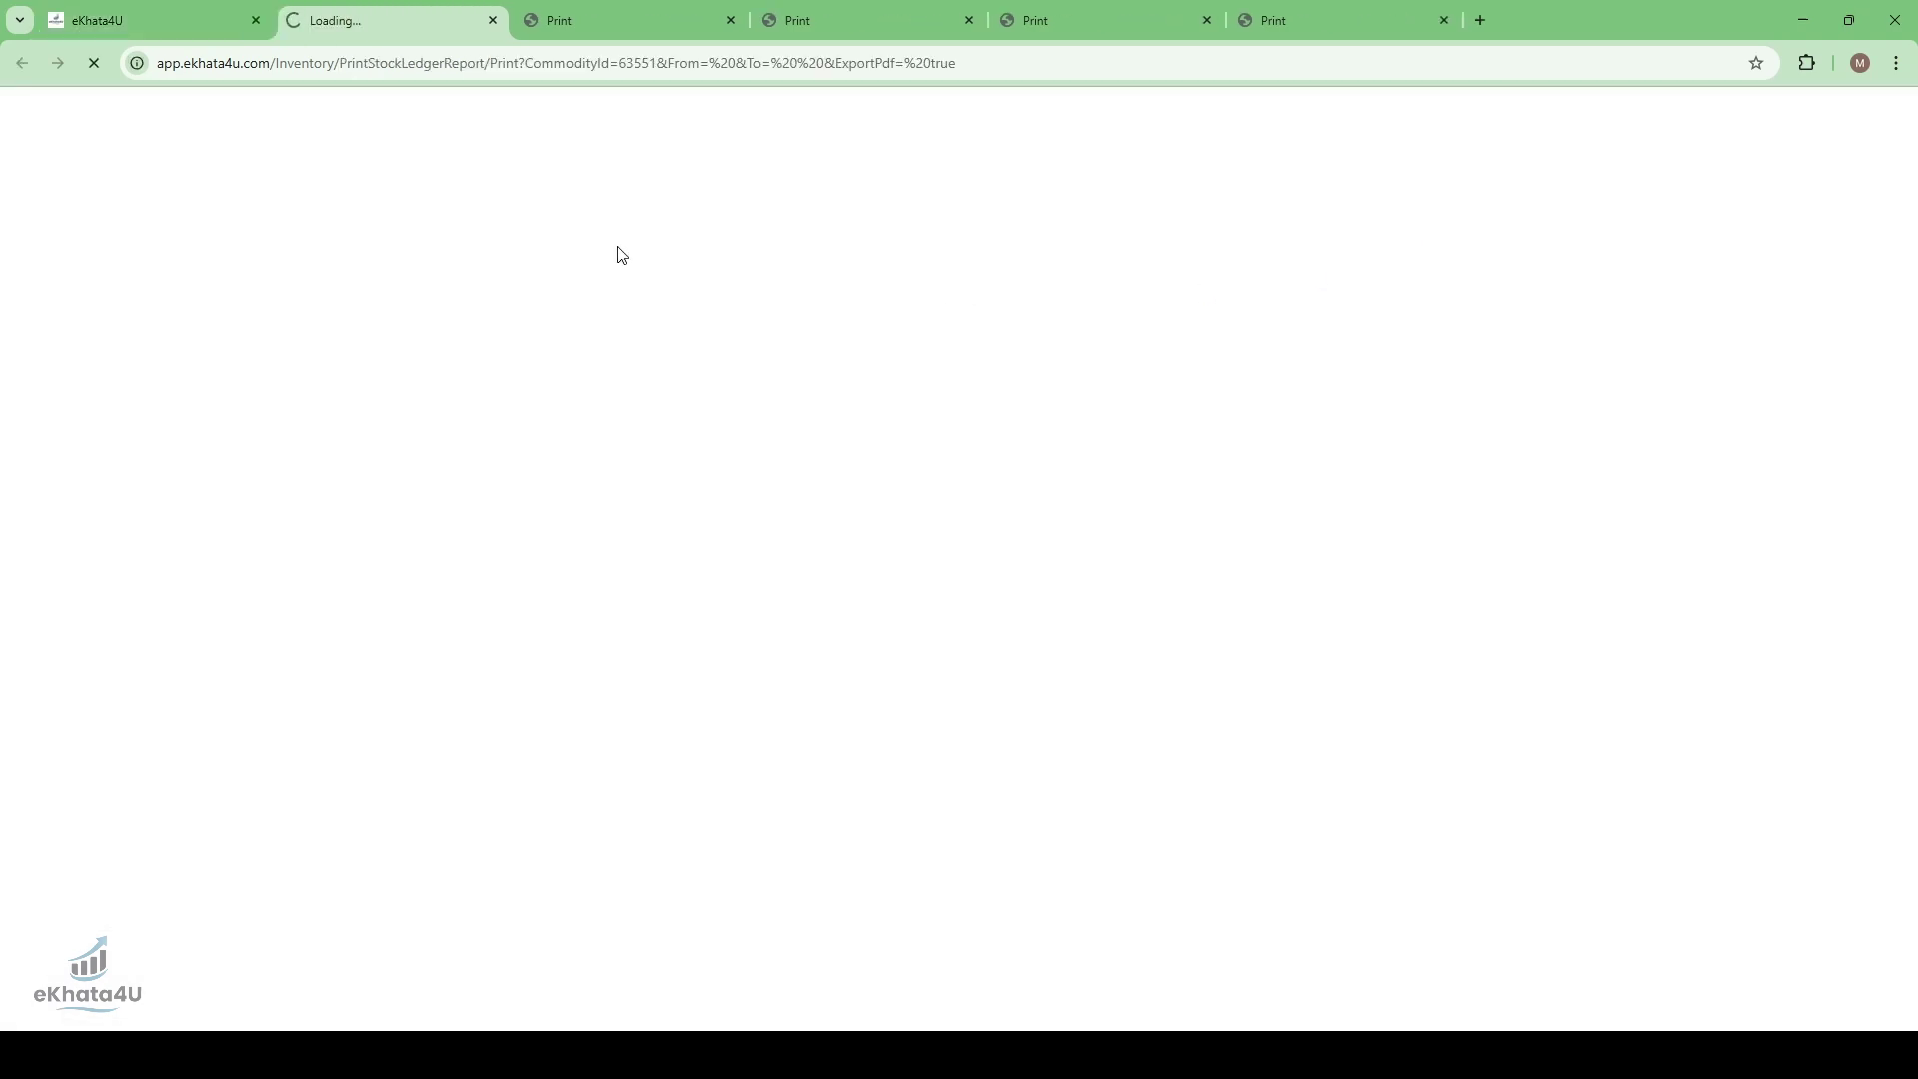
{"action": "scroll", "coordinate": [906, 224], "scroll_direction": "up", "scroll_amount": 4, "text": "ctrl"}
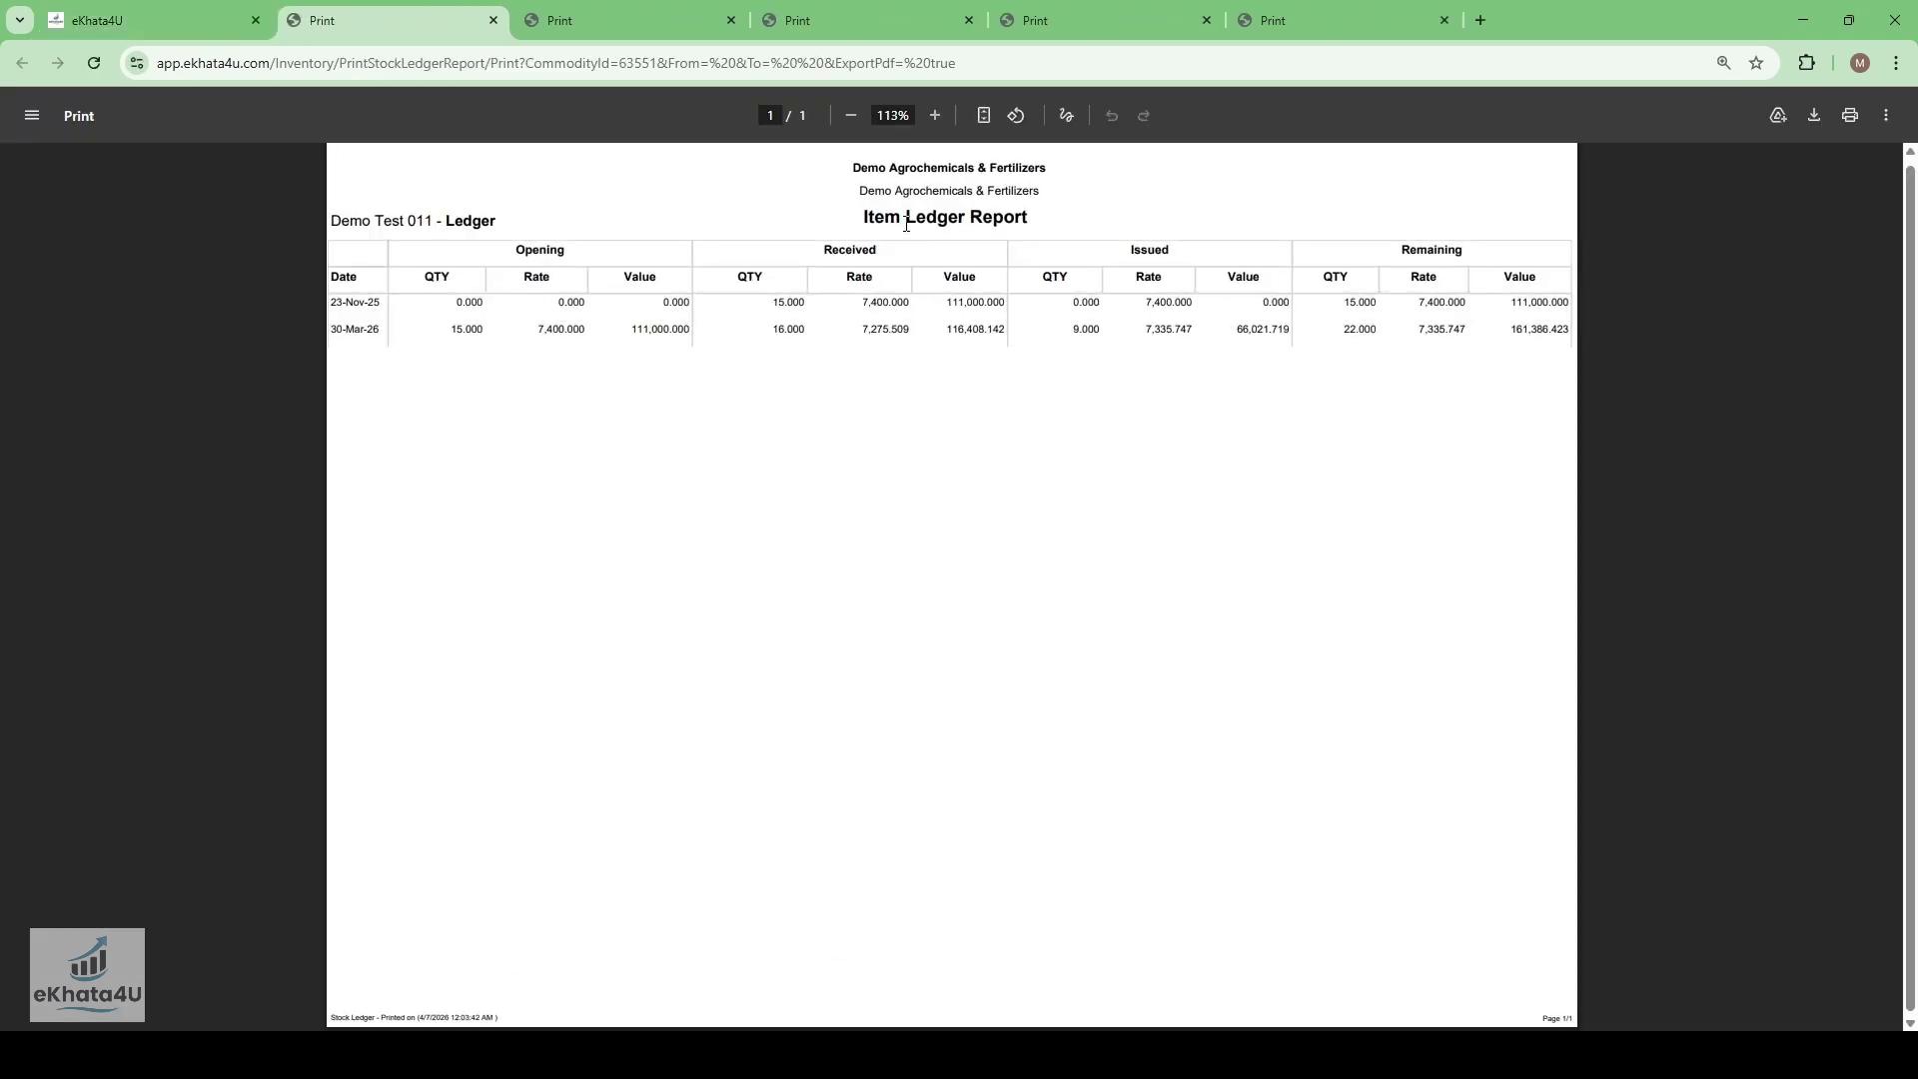
{"action": "scroll", "coordinate": [781, 322], "scroll_direction": "up", "scroll_amount": 1}
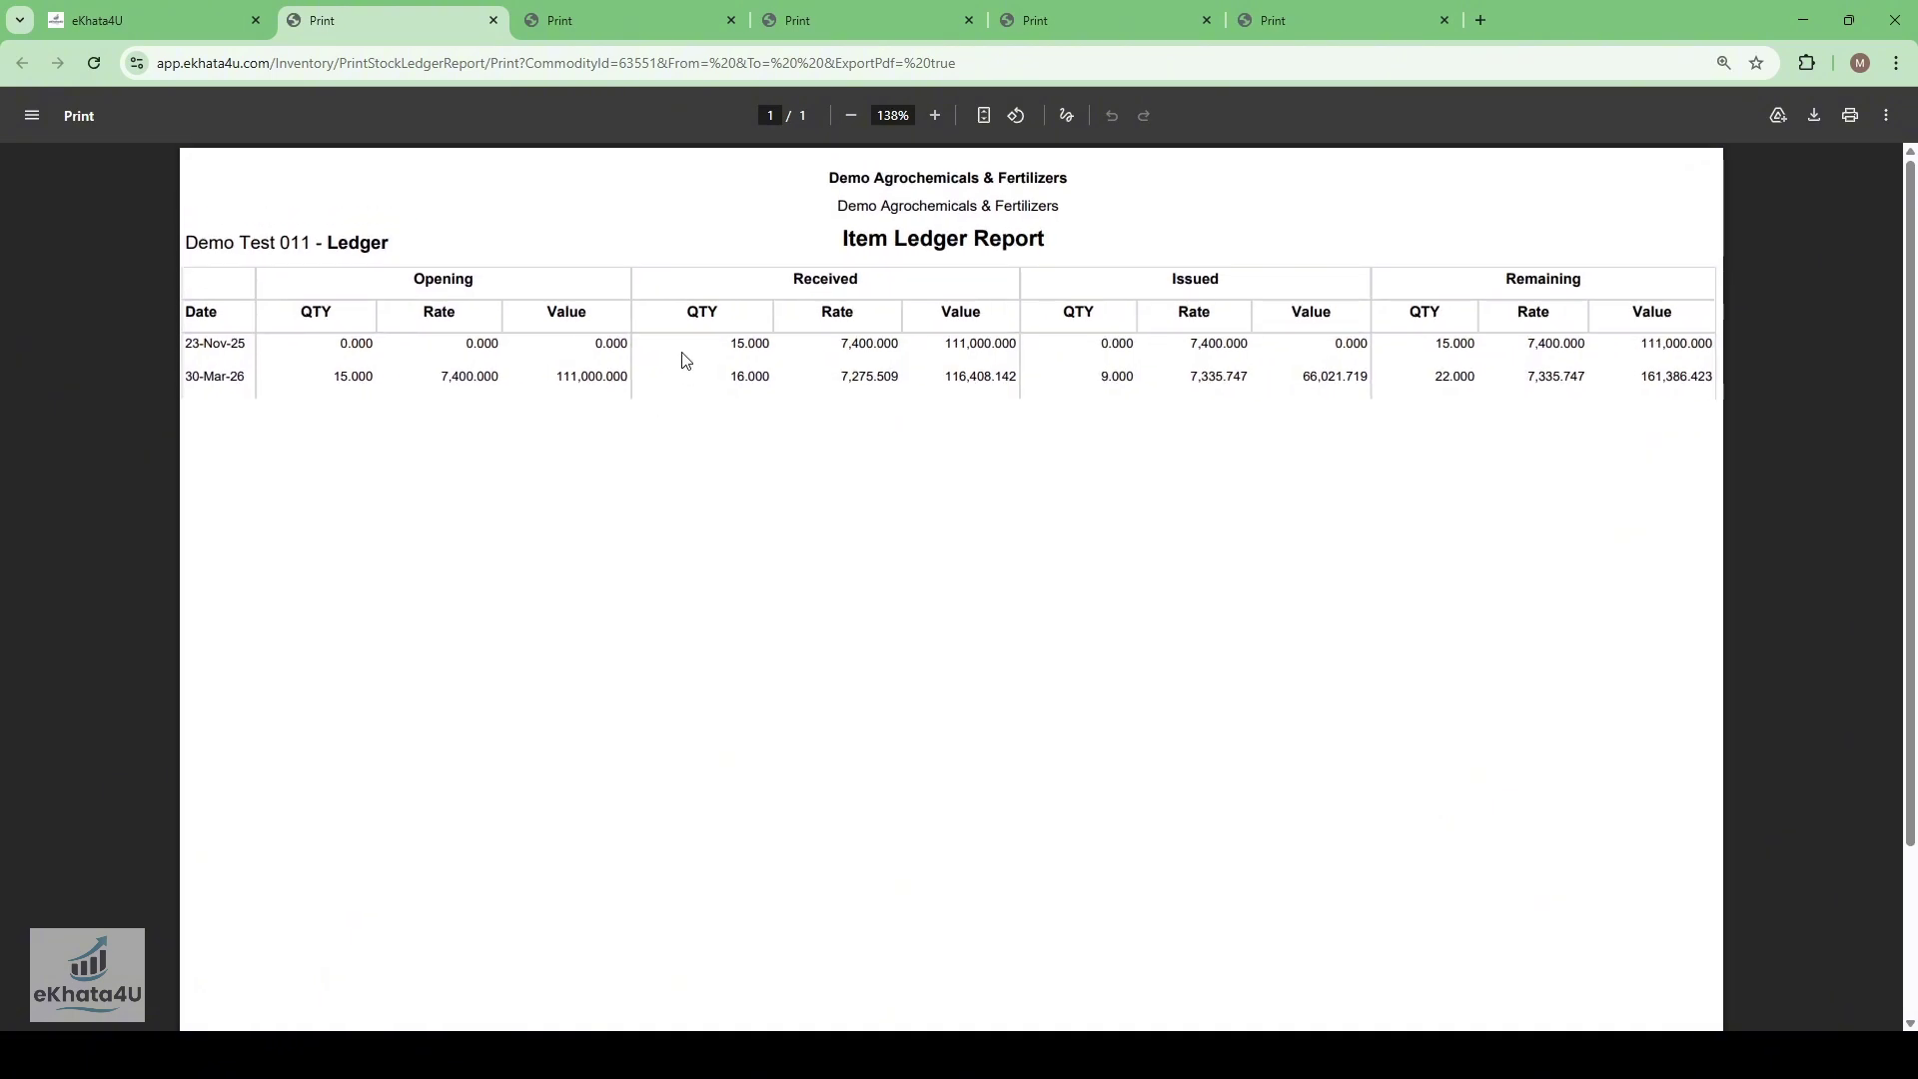
- Leave the item ledger form for the dashboard and expand the list of all report categories
{"action": "left_click", "coordinate": [194, 14]}
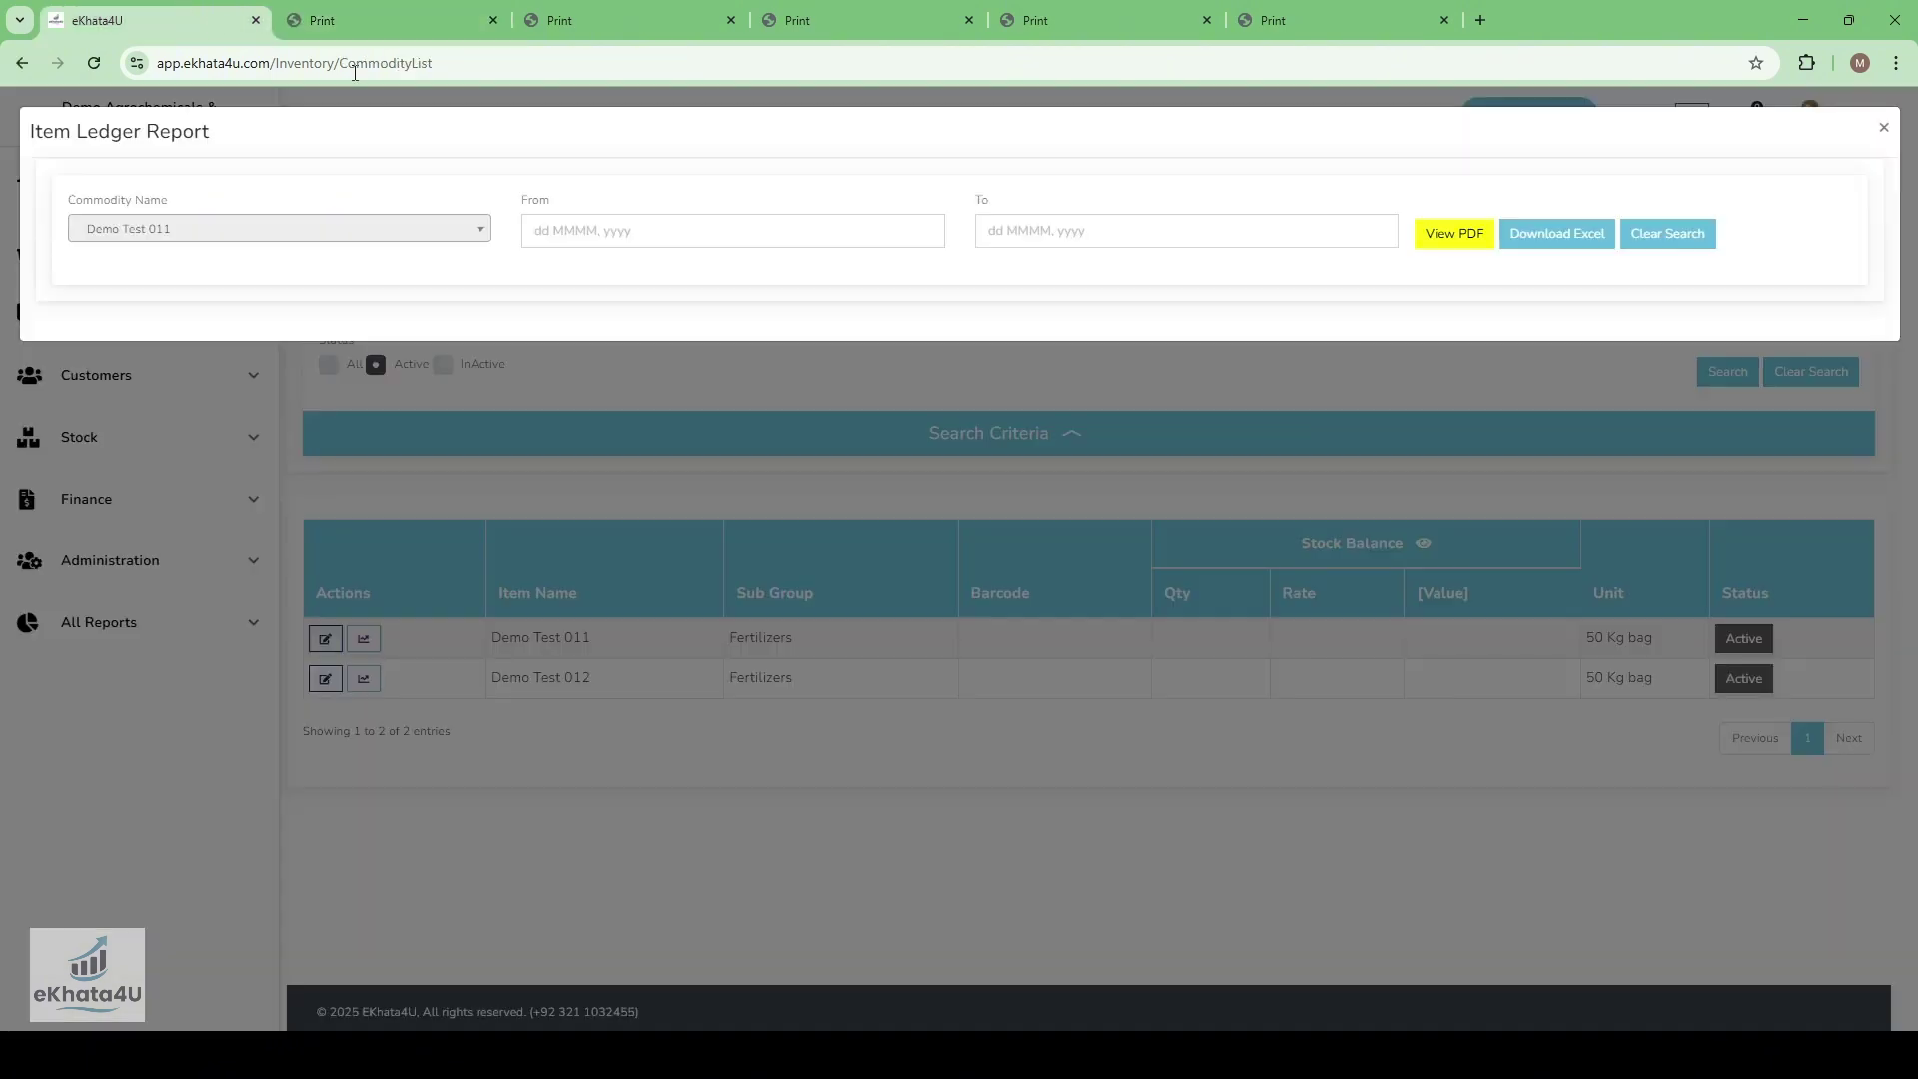
{"action": "left_click", "coordinate": [1884, 128]}
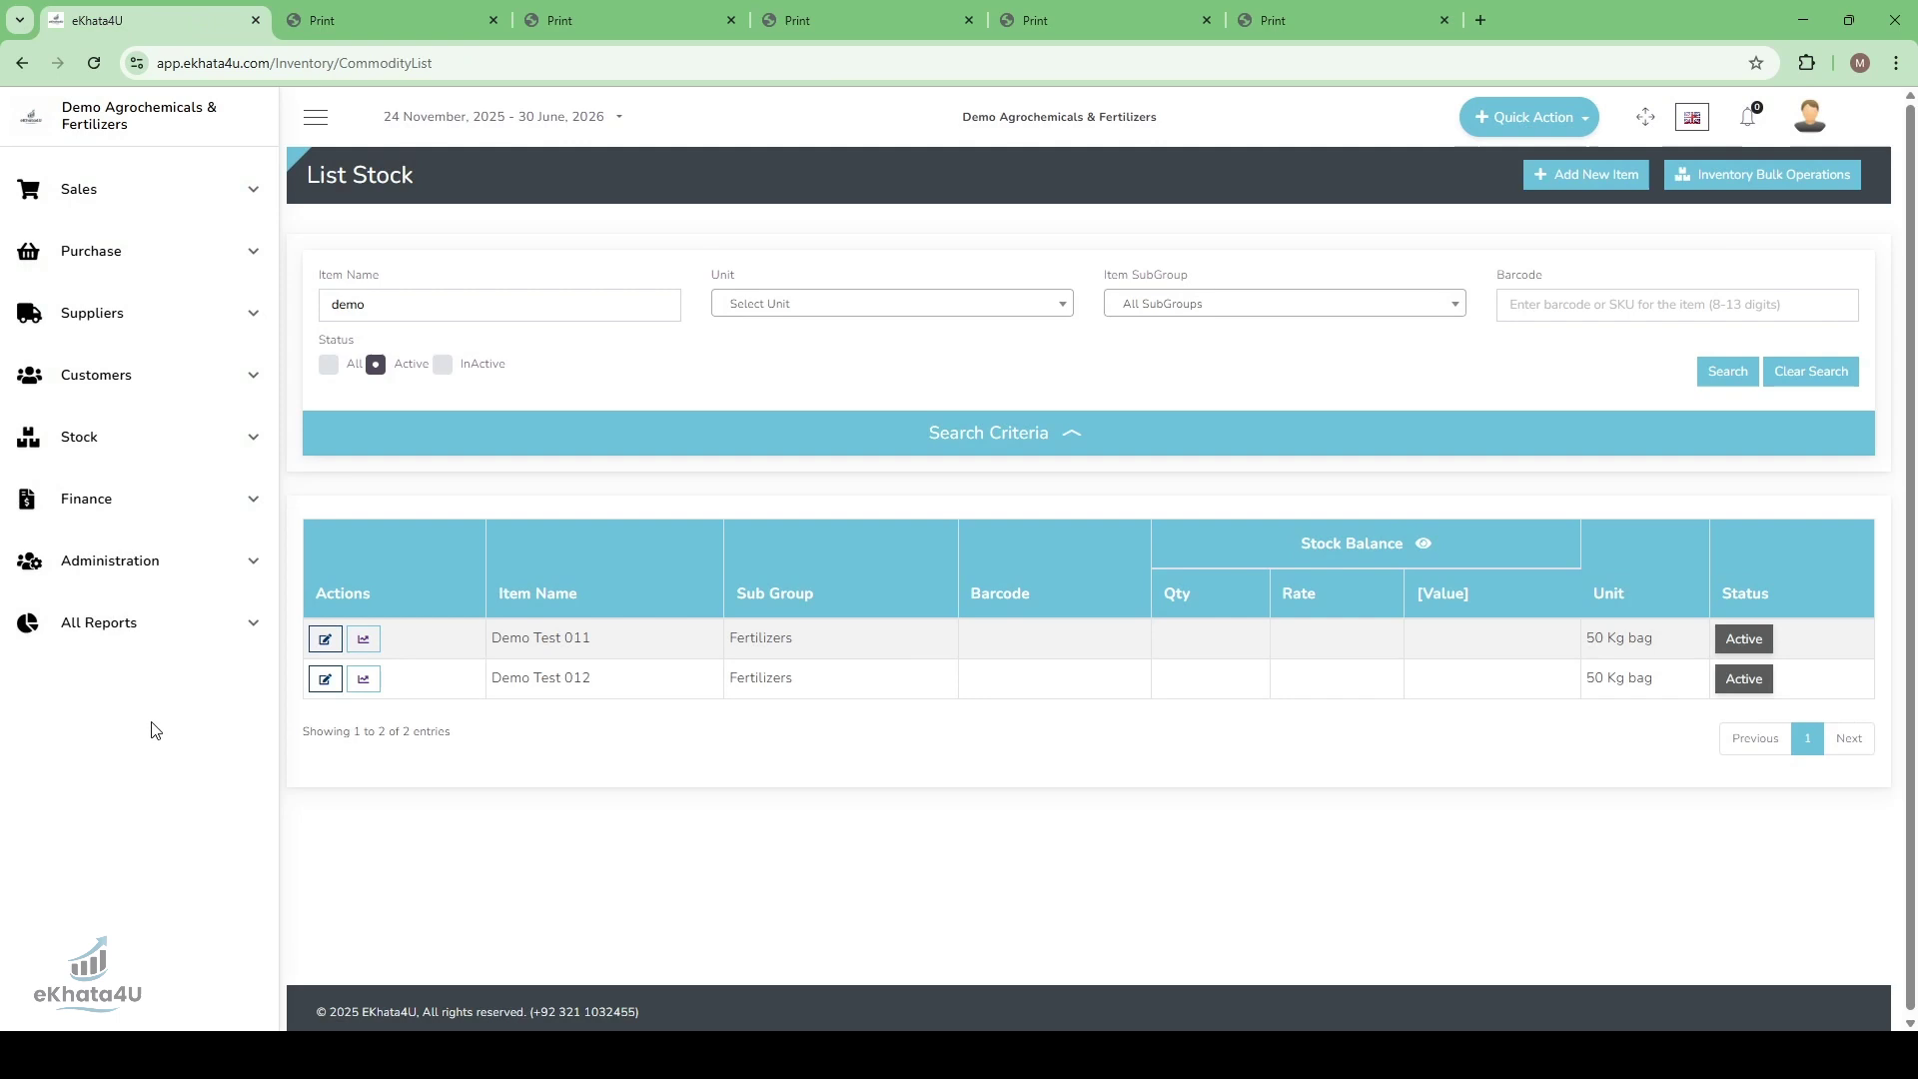
{"action": "left_click", "coordinate": [110, 622]}
{"action": "left_click", "coordinate": [1014, 119]}
{"action": "left_click", "coordinate": [179, 622]}
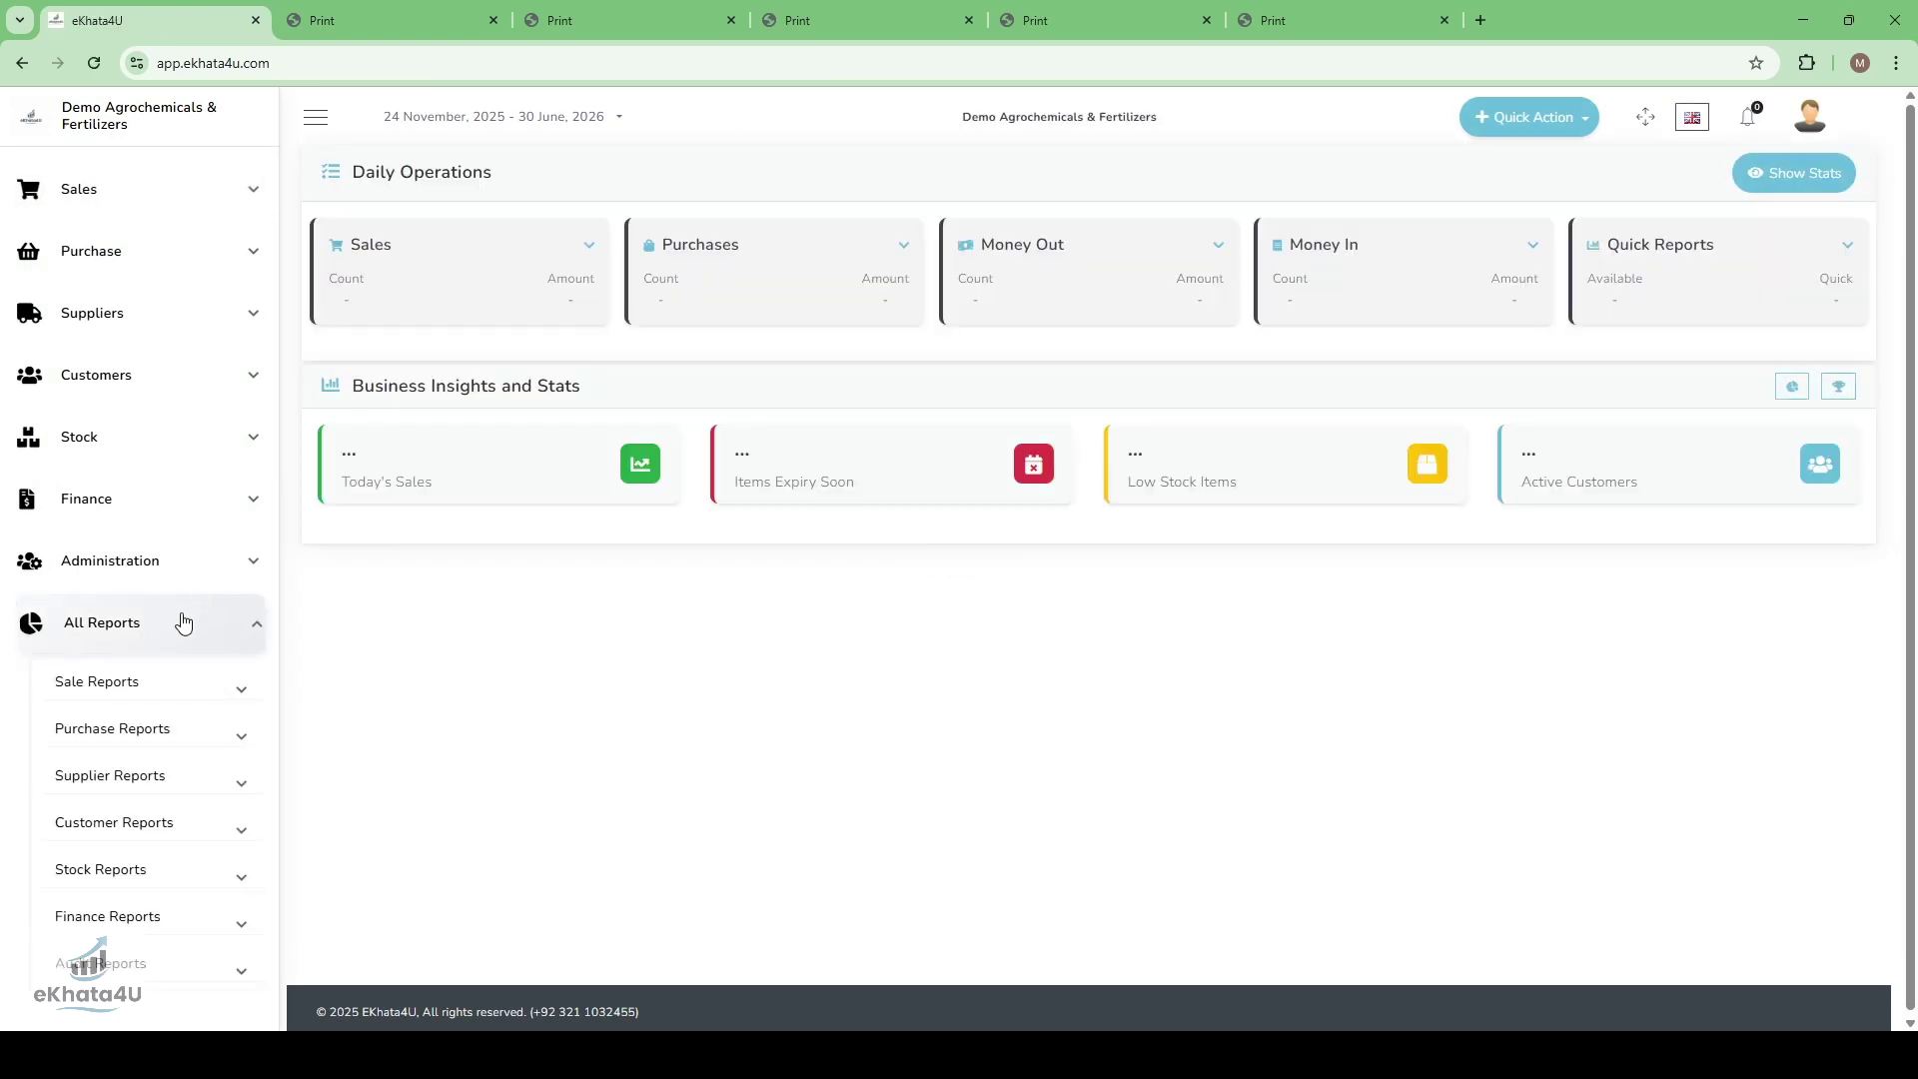